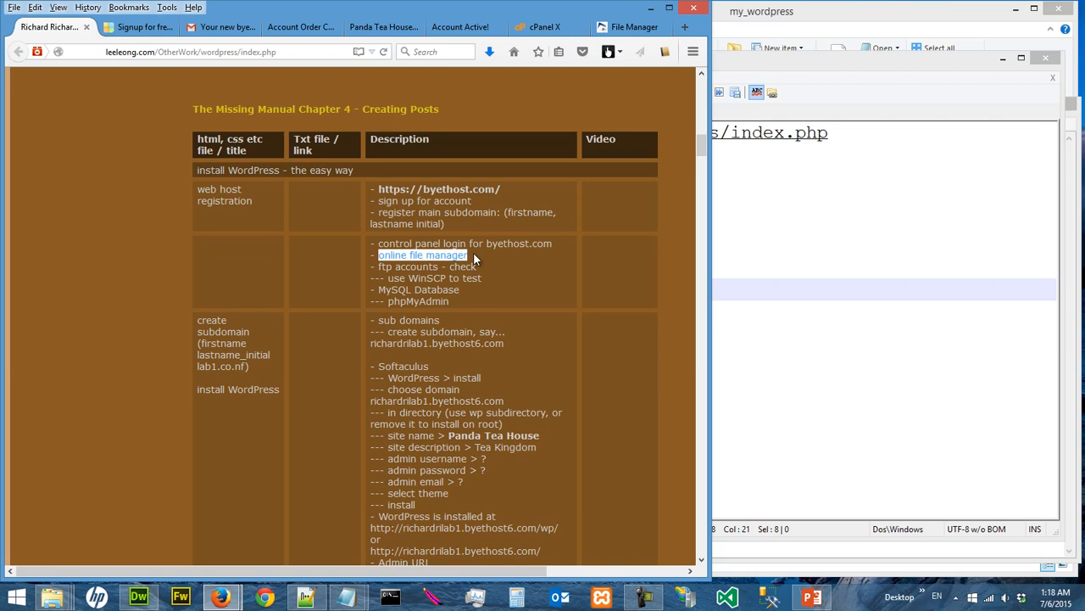
# Review the FTP accounts check and the WinSCP test item in the course page's description column
pyautogui.click(498, 261)
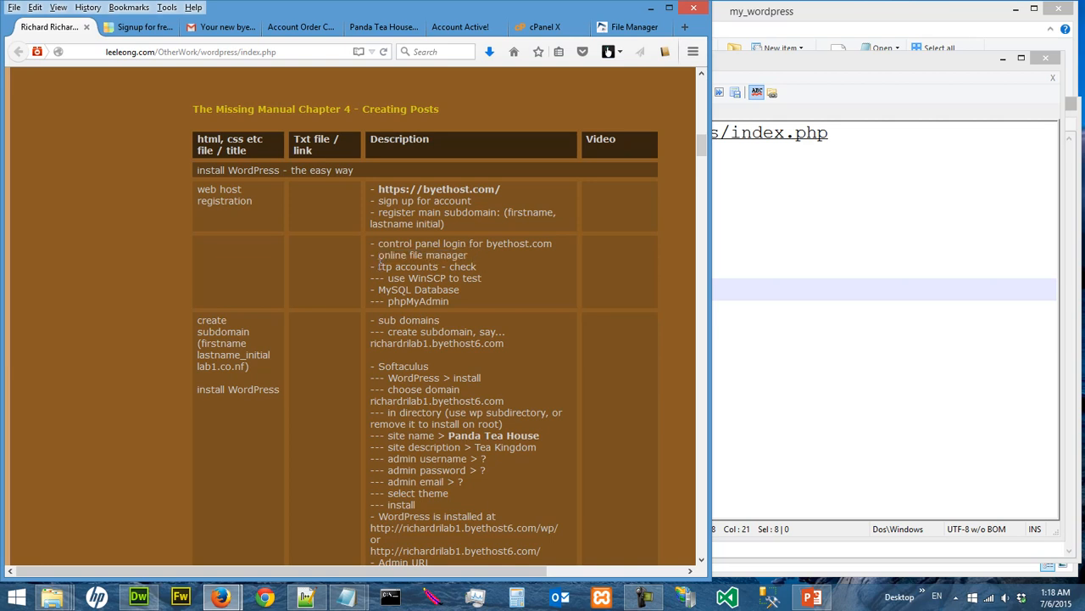
pyautogui.moveTo(379, 265); pyautogui.dragTo(480, 270)
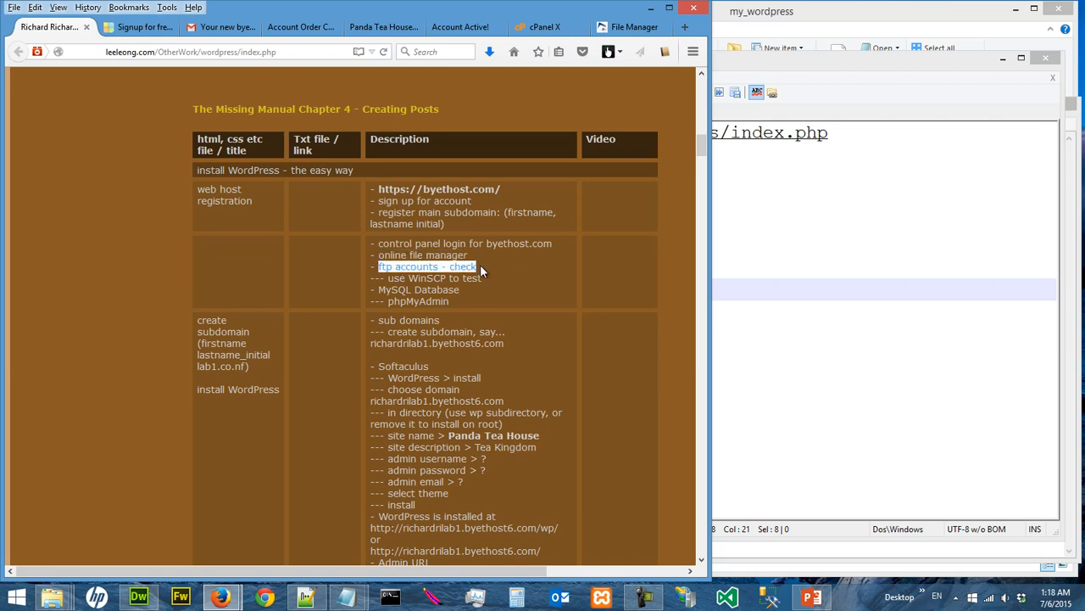
pyautogui.click(523, 274)
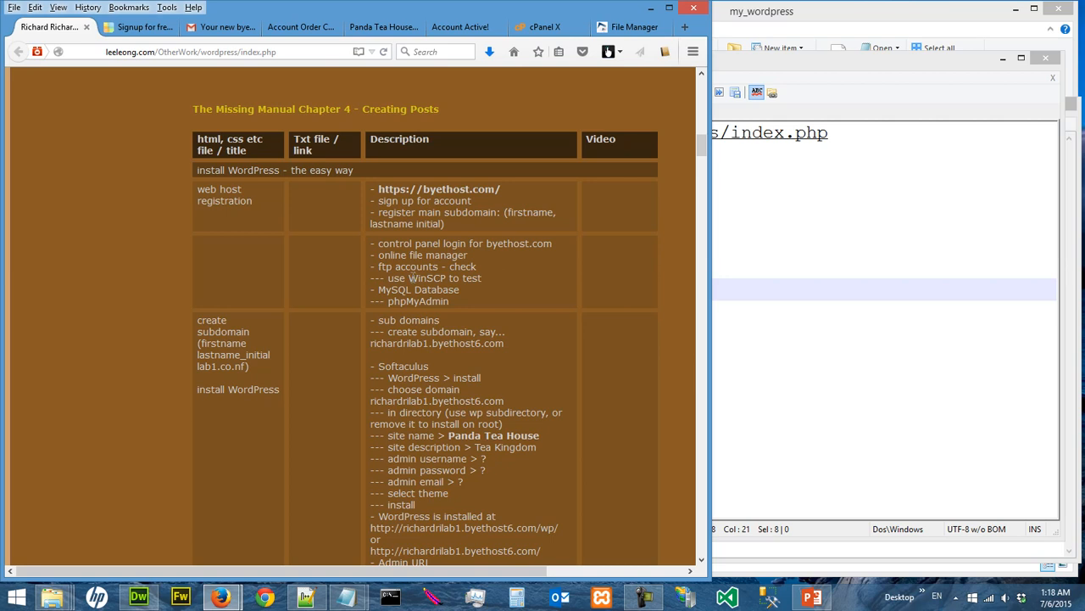
pyautogui.moveTo(410, 278); pyautogui.dragTo(446, 279)
# Open the WinSCP download page from the course page's useful links, request the installation package, and cancel saving winscp574setup.exe
pyautogui.moveTo(702, 146); pyautogui.dragTo(703, 81)
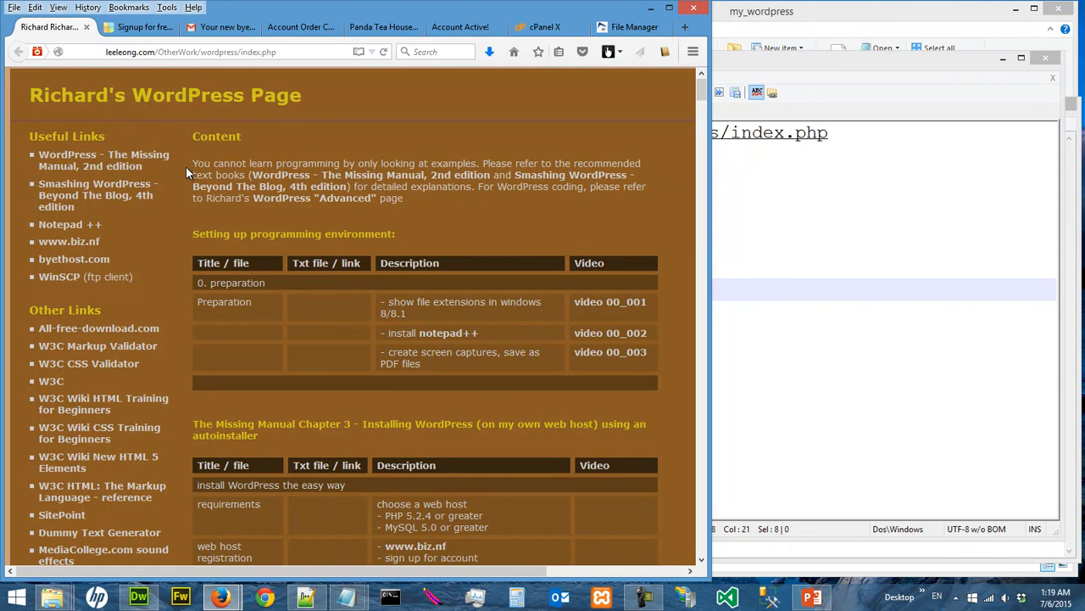
pyautogui.click(50, 278)
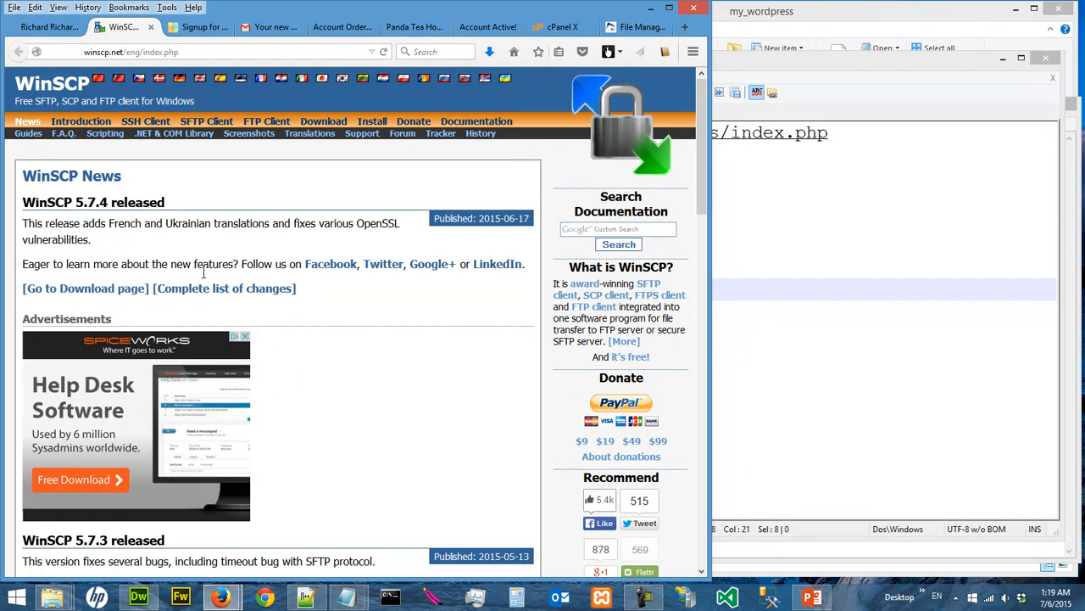
pyautogui.click(105, 288)
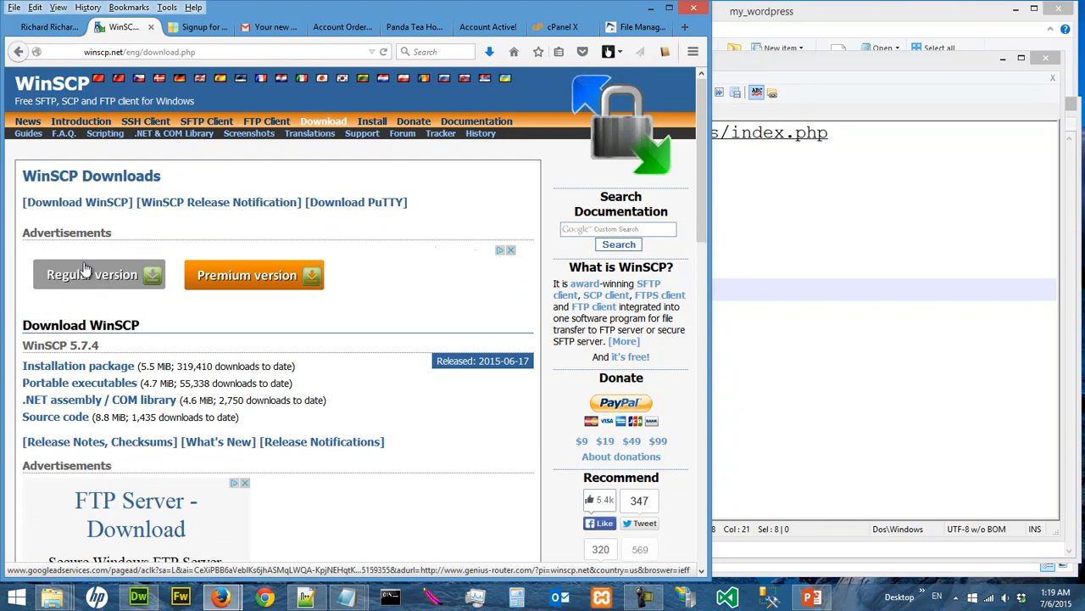
pyautogui.click(85, 203)
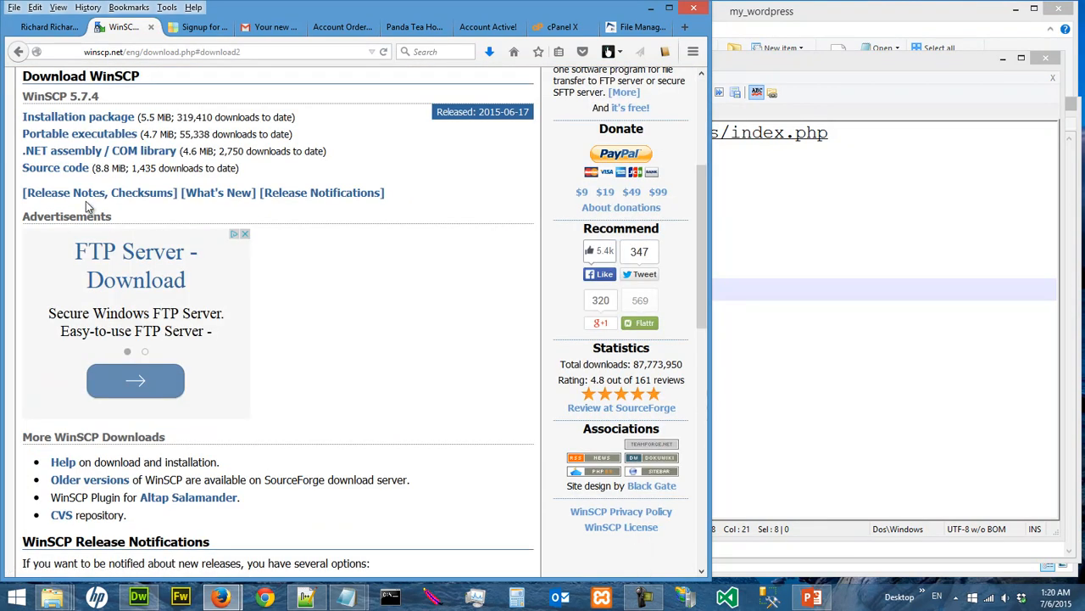
pyautogui.click(89, 118)
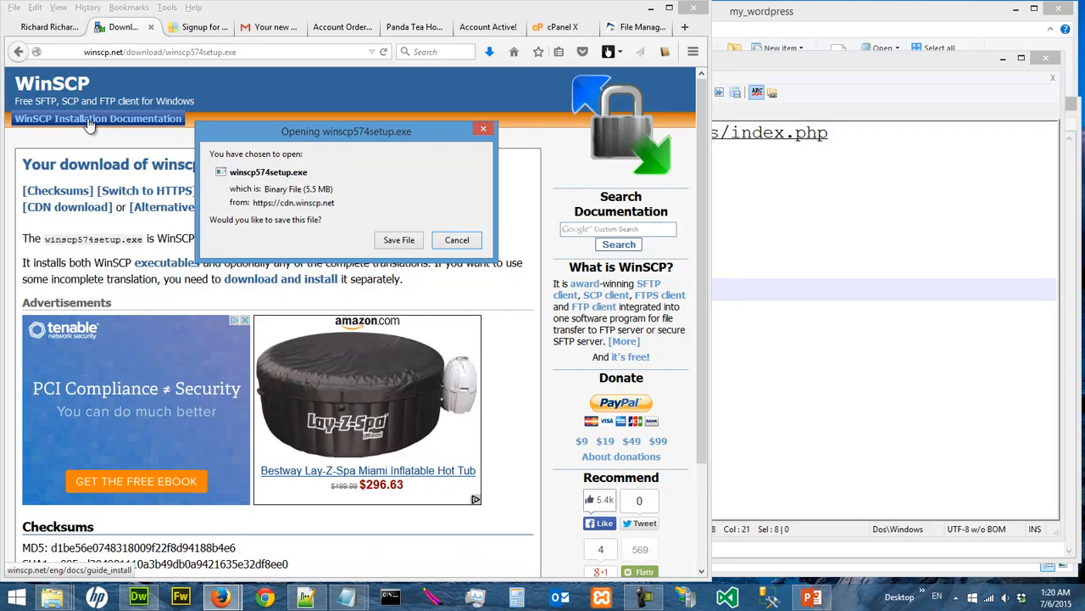
pyautogui.click(458, 240)
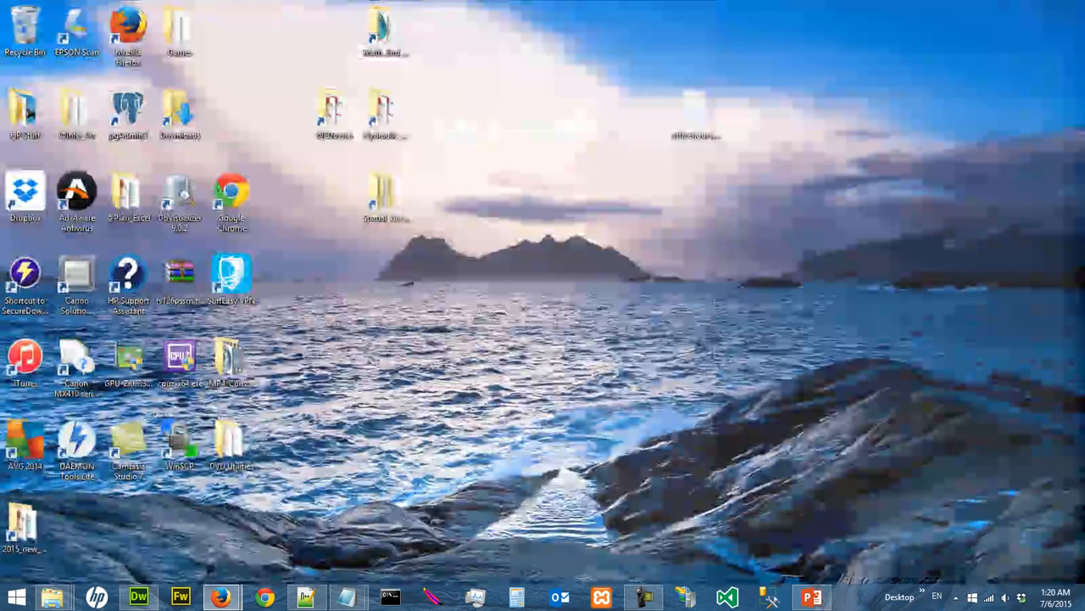
# Search the computer for winscp, launch WinSCP, and reposition its login window
pyautogui.moveTo(1078, 603)
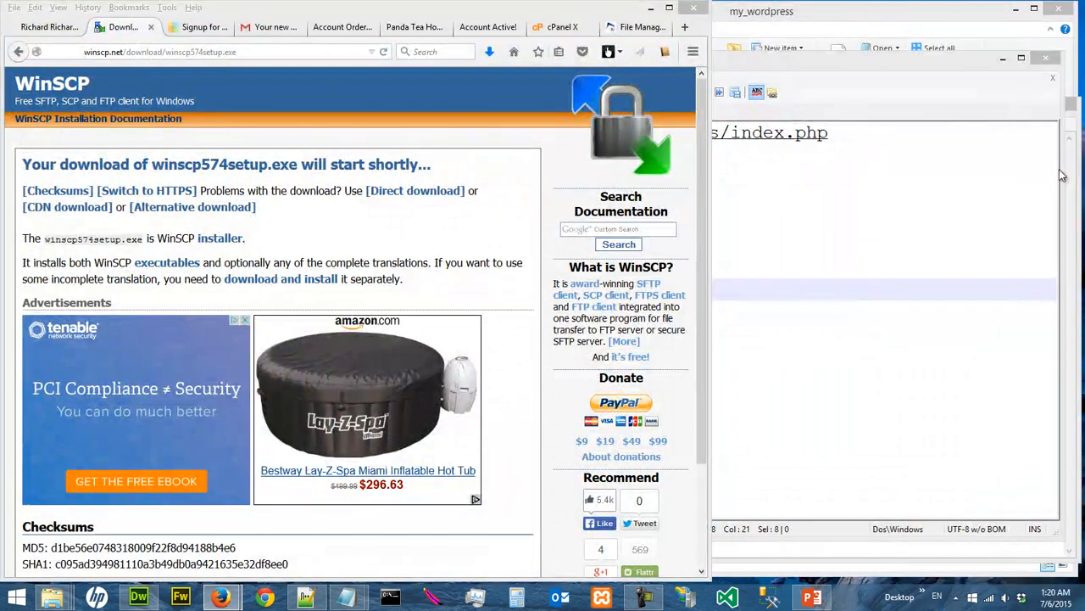
pyautogui.click(1060, 174)
pyautogui.write('w')
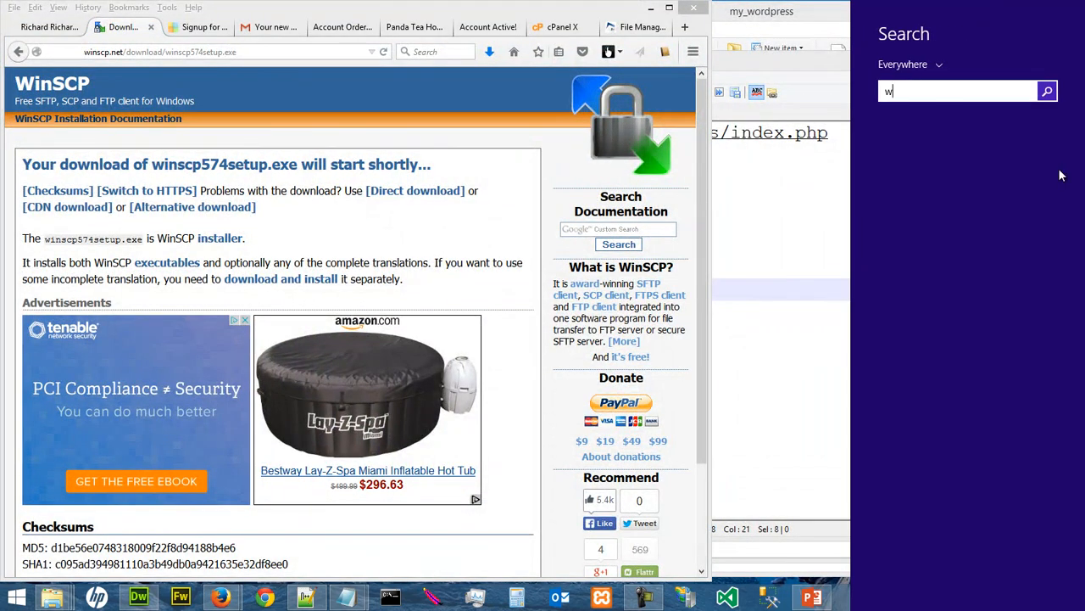
pyautogui.write('inscp')
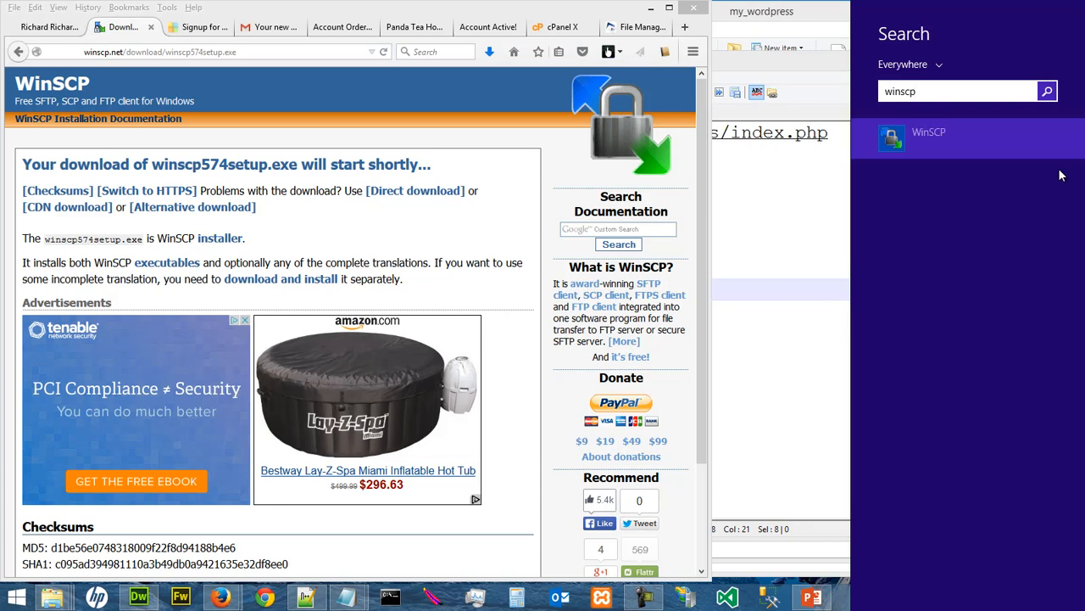
pyautogui.click(916, 136)
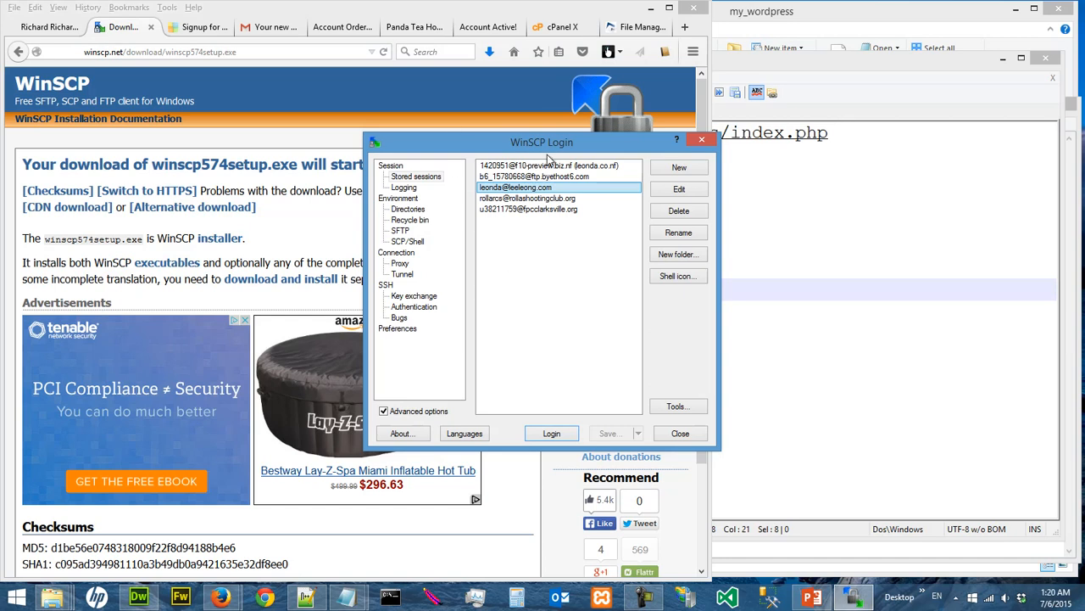
pyautogui.moveTo(556, 141); pyautogui.dragTo(525, 177)
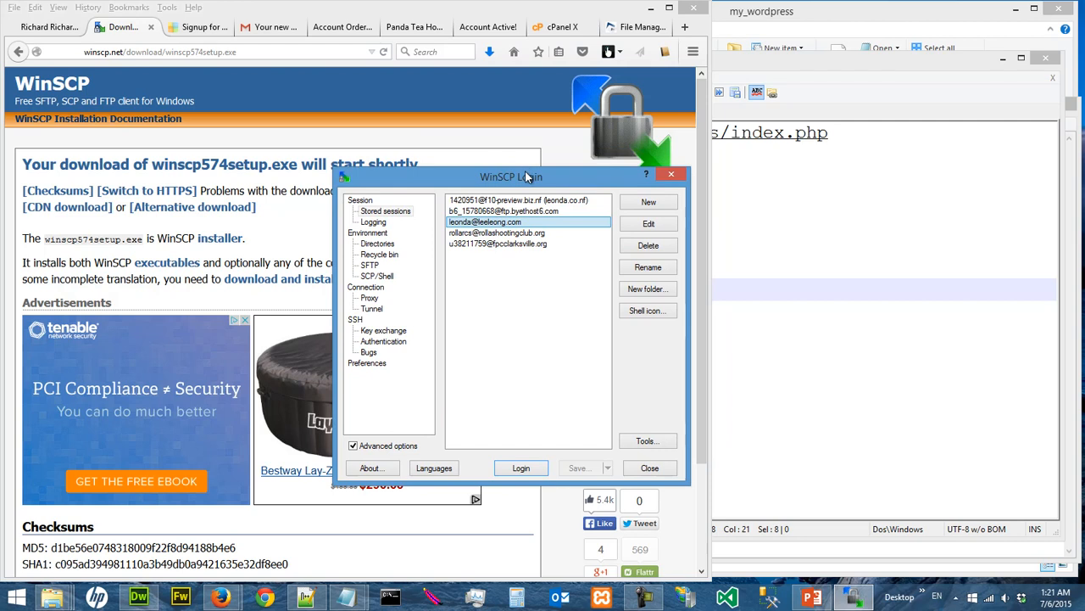
pyautogui.moveTo(527, 174); pyautogui.dragTo(481, 176)
# Bring up the web_host_registration.txt notes containing the hosting details in Notepad
pyautogui.click(807, 244)
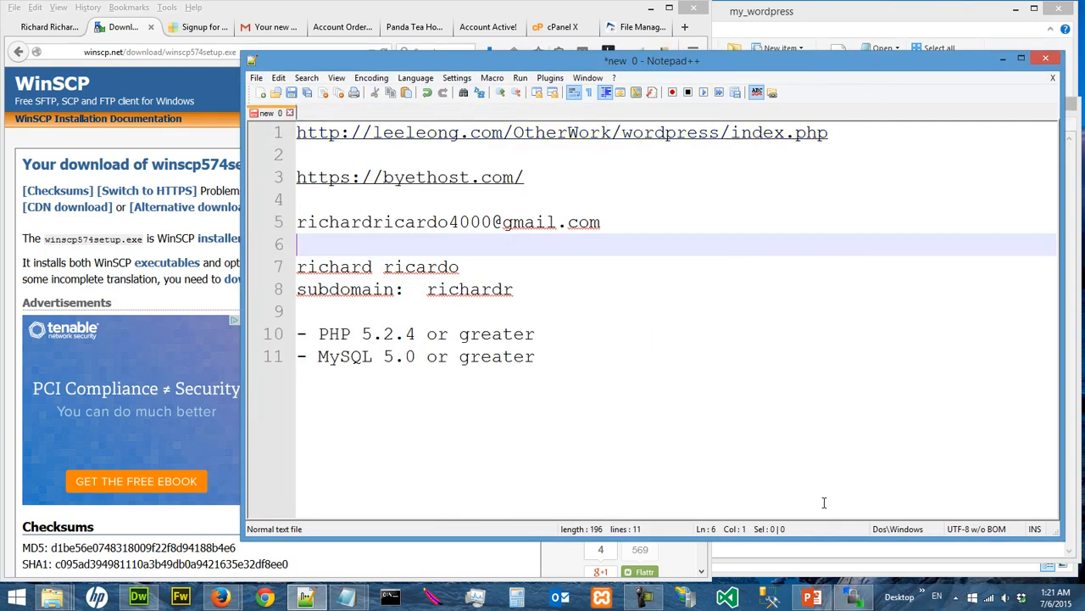
pyautogui.moveTo(361, 597)
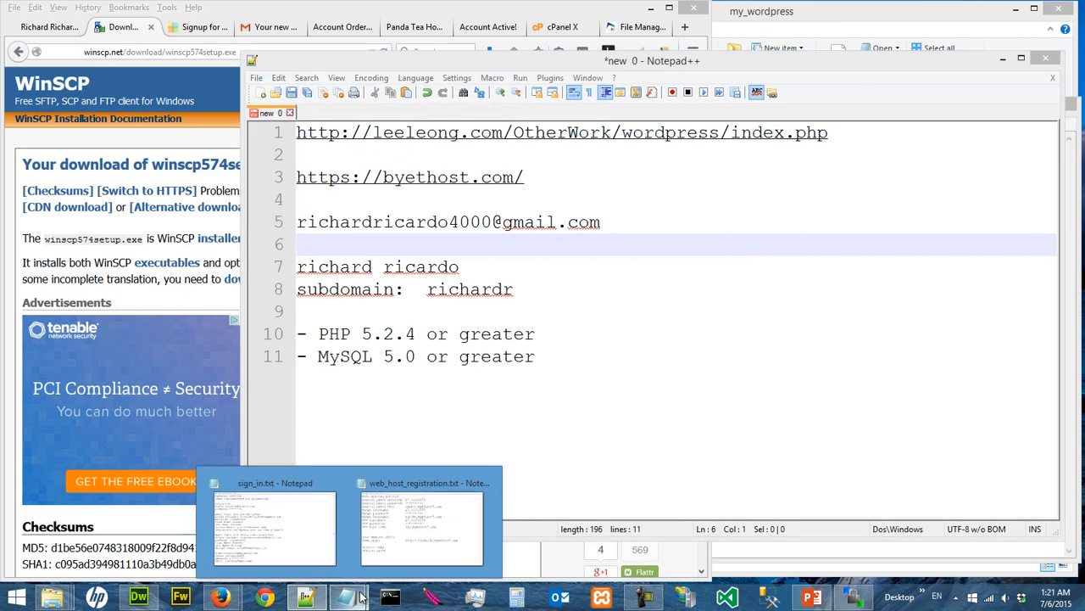
pyautogui.click(421, 525)
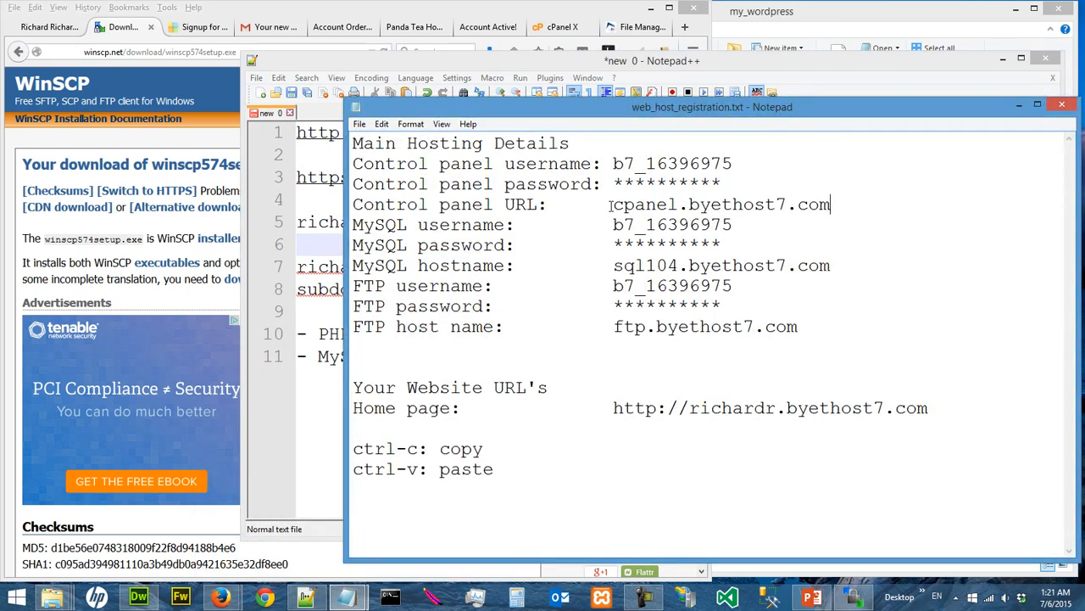
# Check the website files in the browser's online file manager and return to the hosting notes
pyautogui.click(560, 9)
pyautogui.click(623, 26)
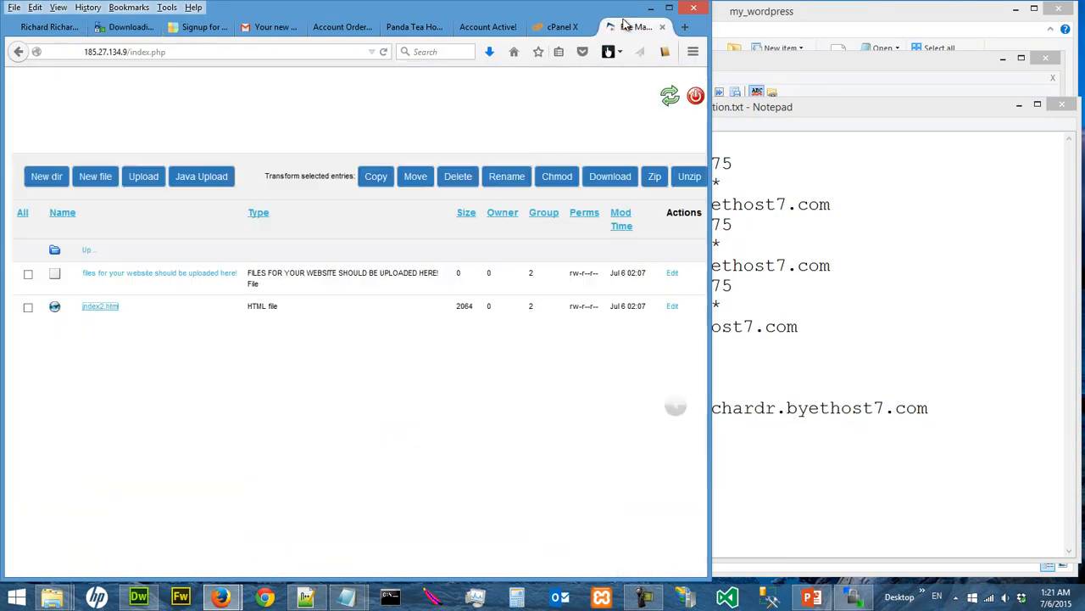
pyautogui.click(98, 307)
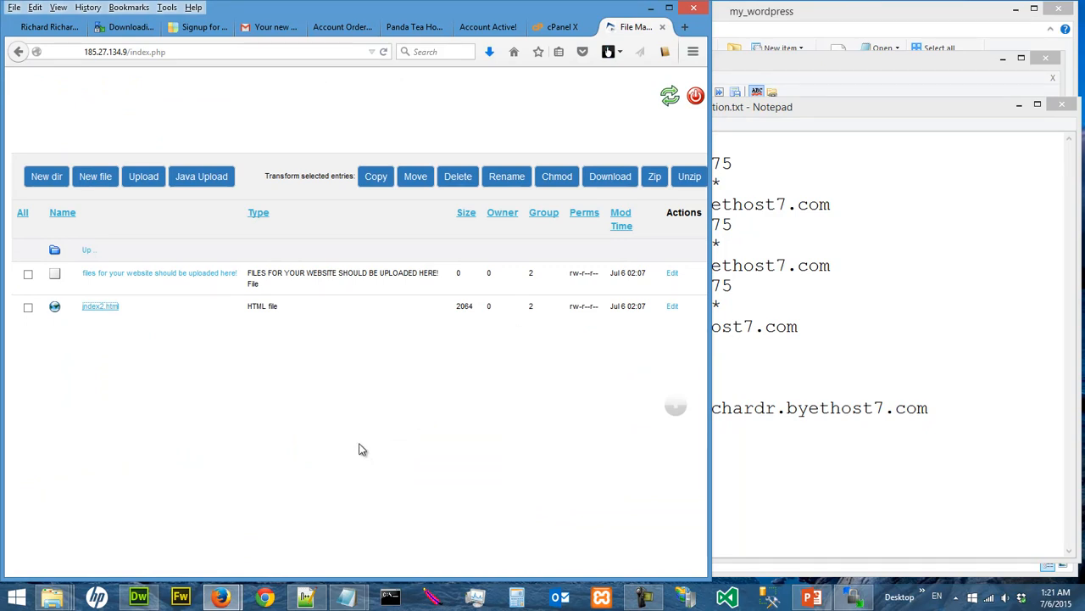
pyautogui.click(800, 469)
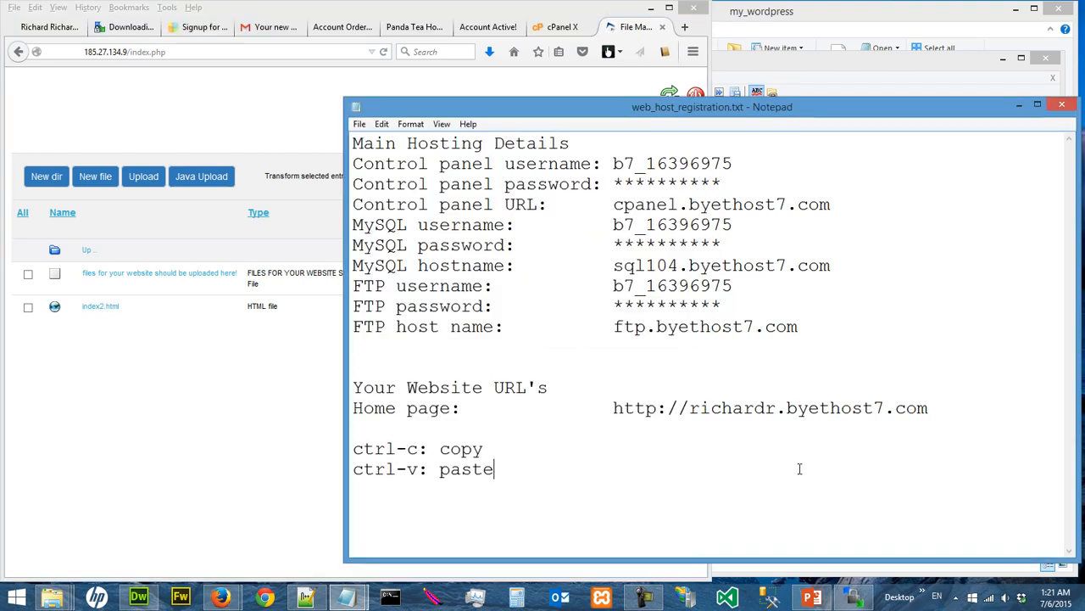
# Place the WinSCP login window beside the hosting notes and start a new session using the FTP file protocol
pyautogui.click(858, 598)
pyautogui.moveTo(513, 180); pyautogui.dragTo(316, 184)
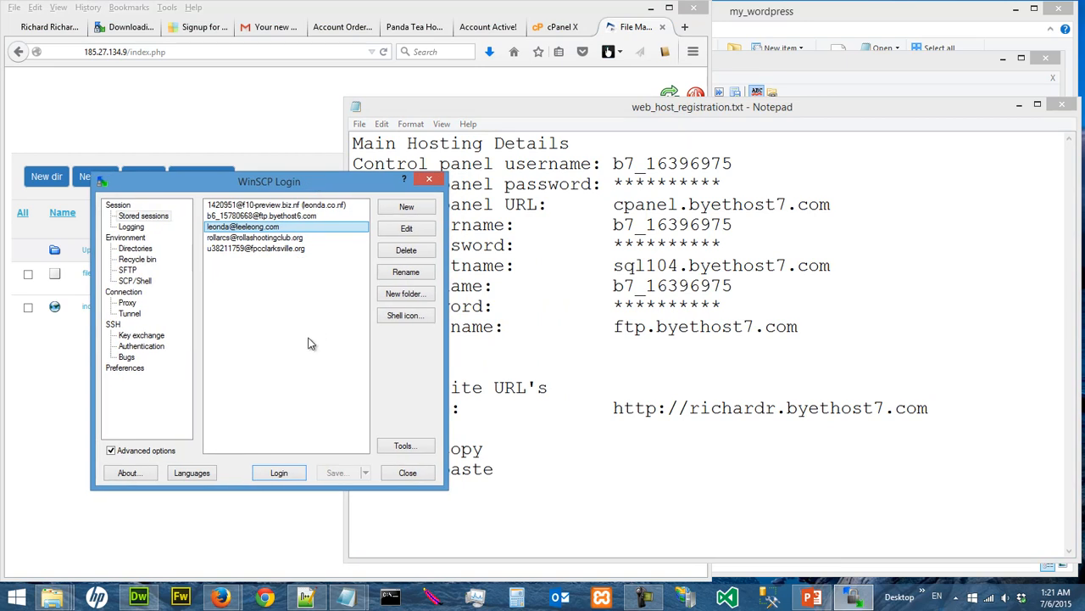
pyautogui.moveTo(330, 176); pyautogui.dragTo(257, 156)
pyautogui.click(339, 182)
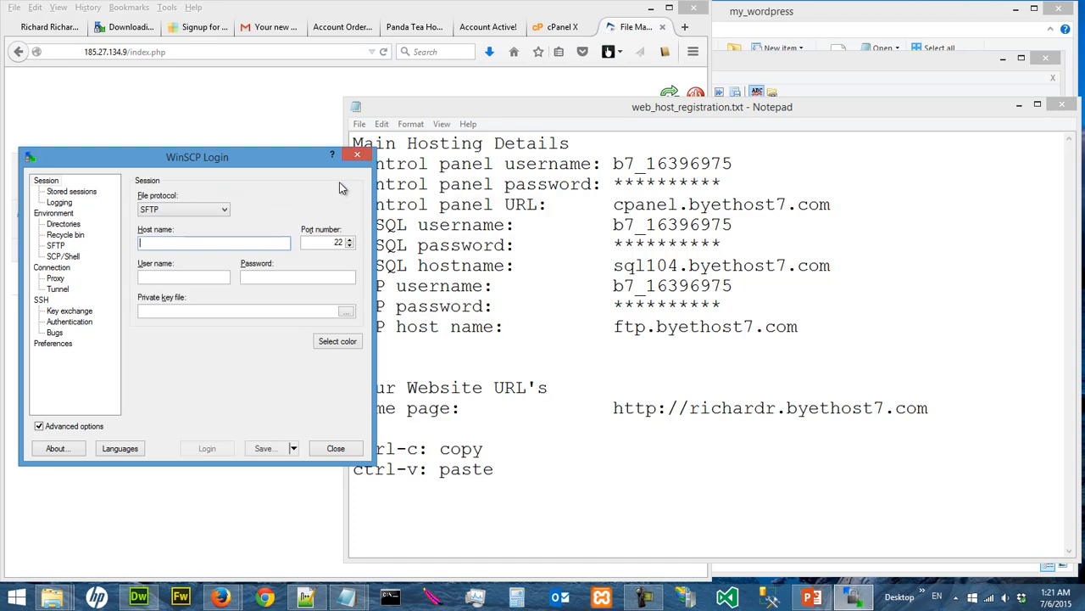
pyautogui.click(194, 211)
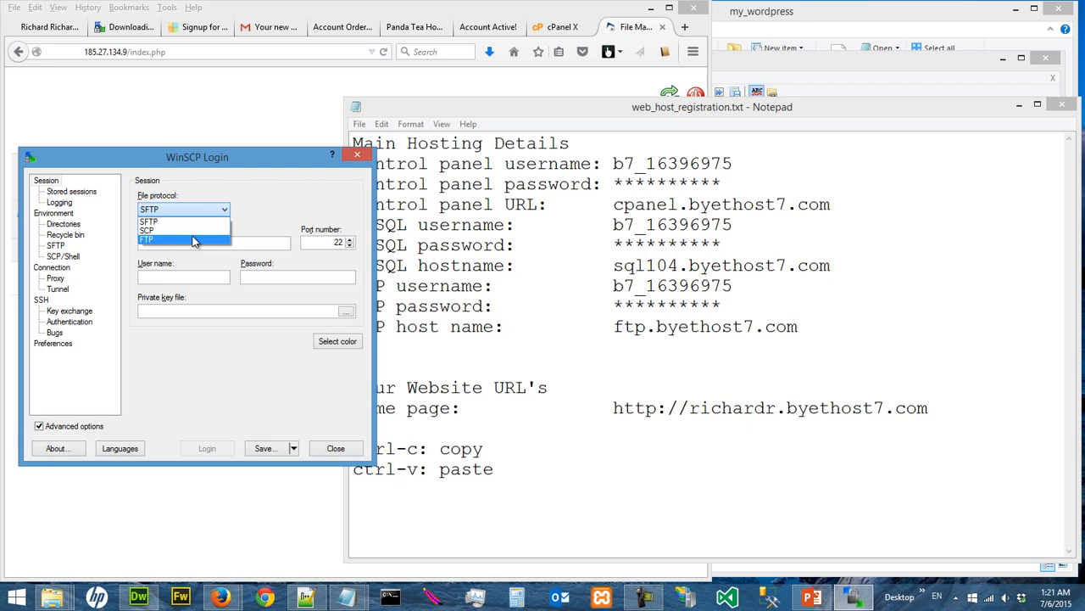
pyautogui.click(194, 240)
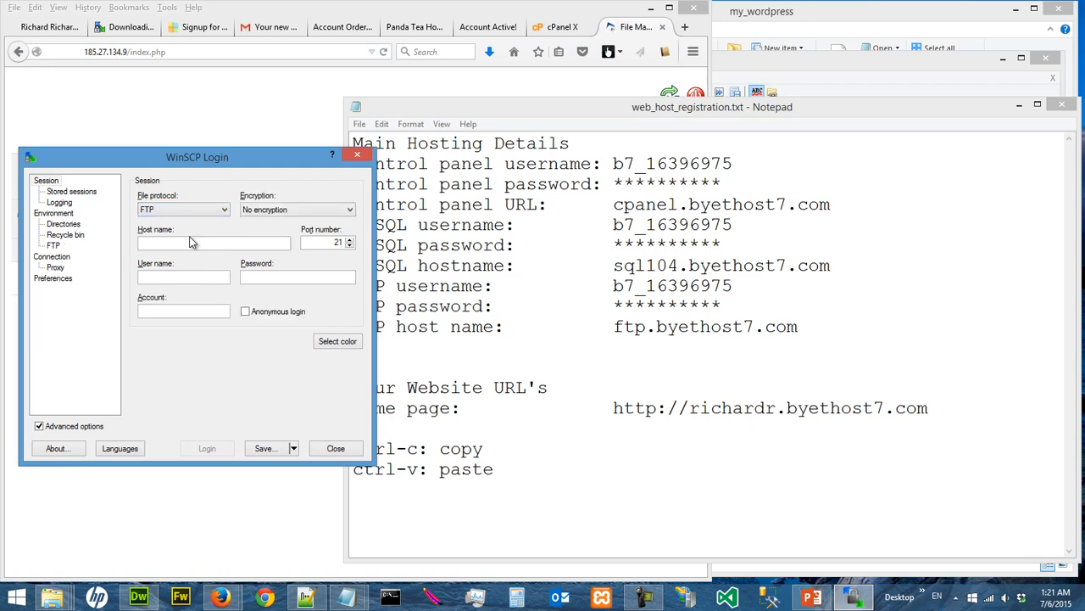
# Copy the FTP host name ftp.byethost7.com from the hosting notes into the session's host name
pyautogui.click(191, 243)
pyautogui.click(661, 277)
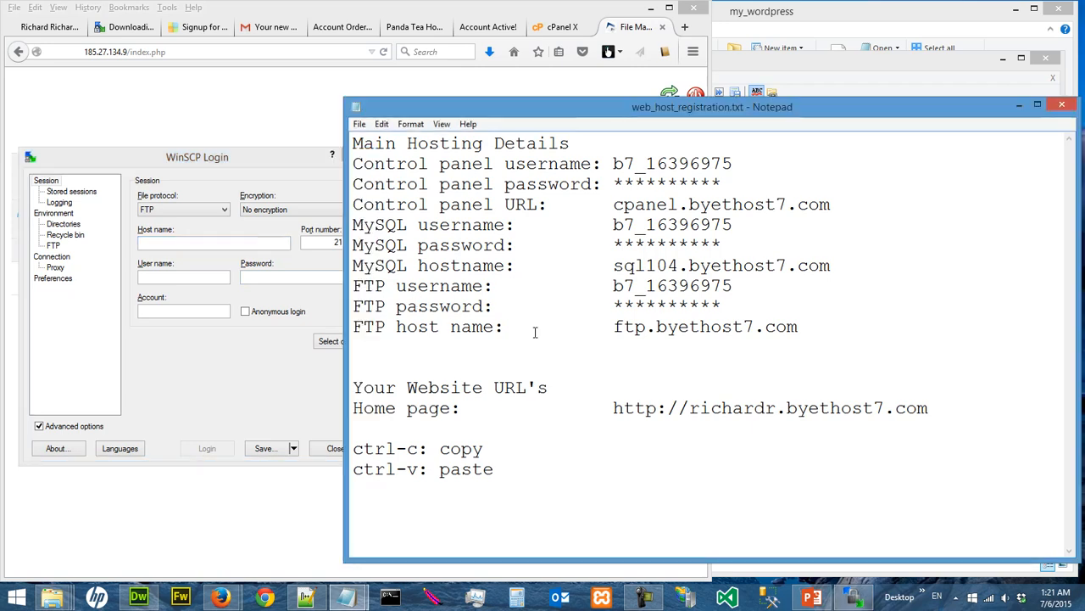
pyautogui.moveTo(613, 327); pyautogui.dragTo(809, 330)
pyautogui.hotkey('ctrl', 'c')
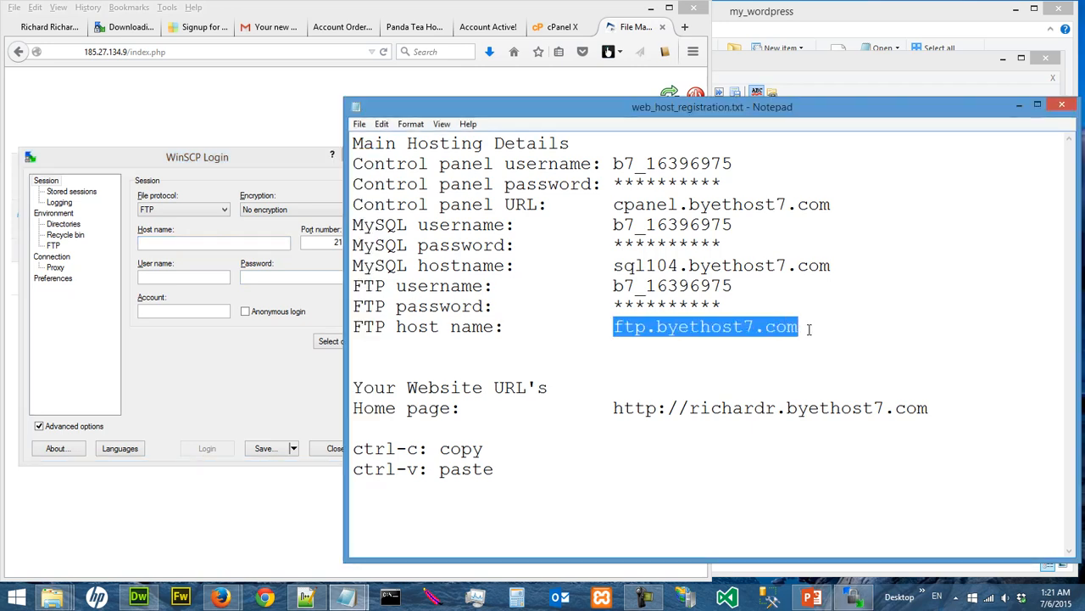
pyautogui.click(213, 243)
pyautogui.hotkey('ctrl', 'v')
# Copy the FTP username from the hosting notes into the session's user name
pyautogui.click(176, 277)
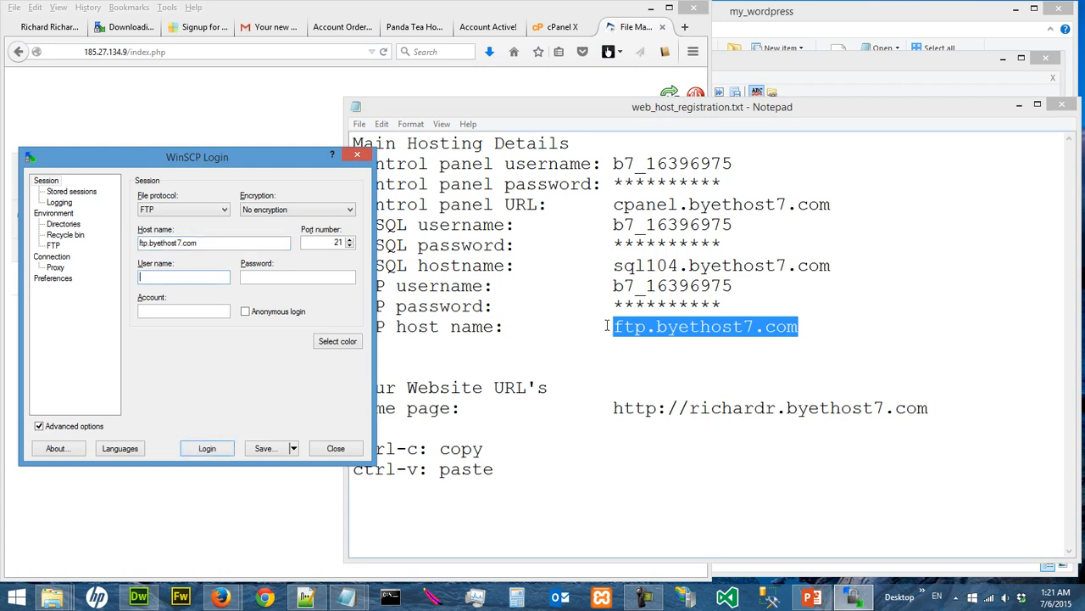
pyautogui.click(614, 286)
pyautogui.moveTo(613, 286); pyautogui.dragTo(734, 286)
pyautogui.hotkey('ctrl', 'c')
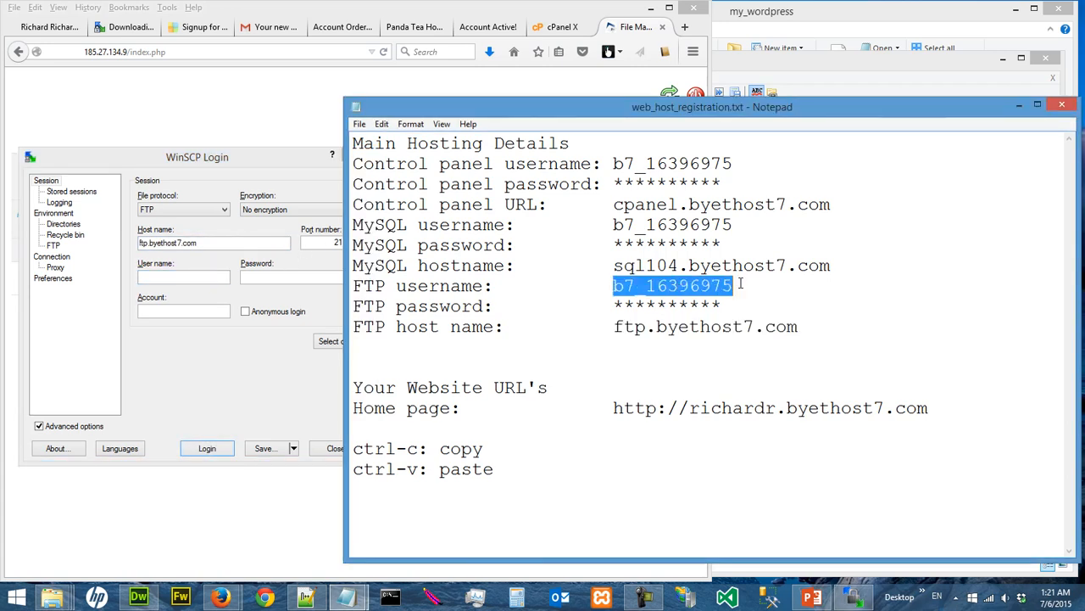
pyautogui.click(178, 274)
pyautogui.hotkey('ctrl', 'v')
# Enter the FTP account password and log in to the server
pyautogui.click(254, 277)
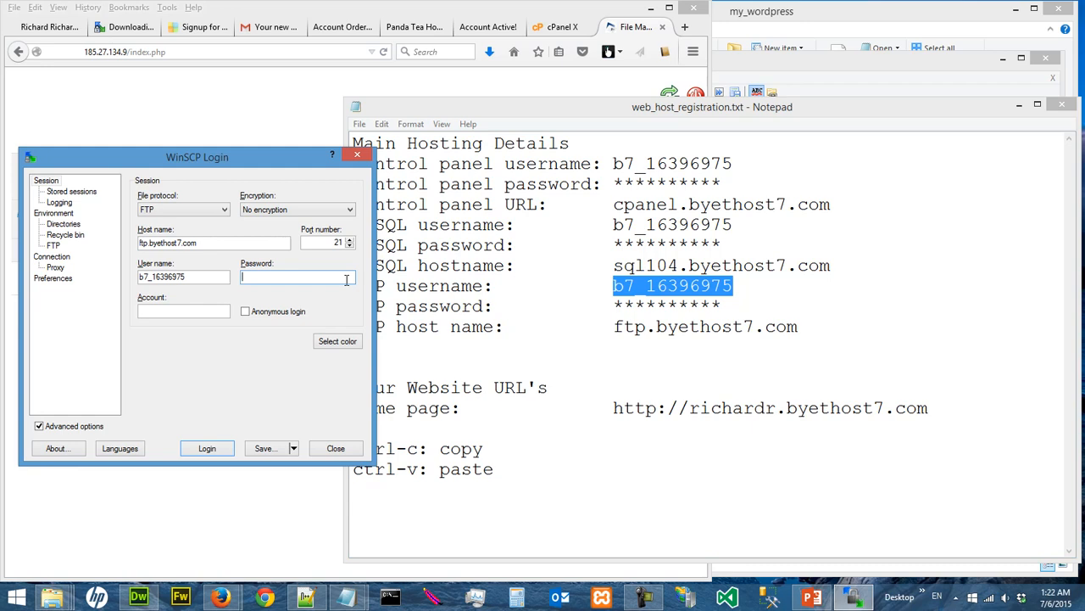
pyautogui.write('**********')
pyautogui.click(224, 454)
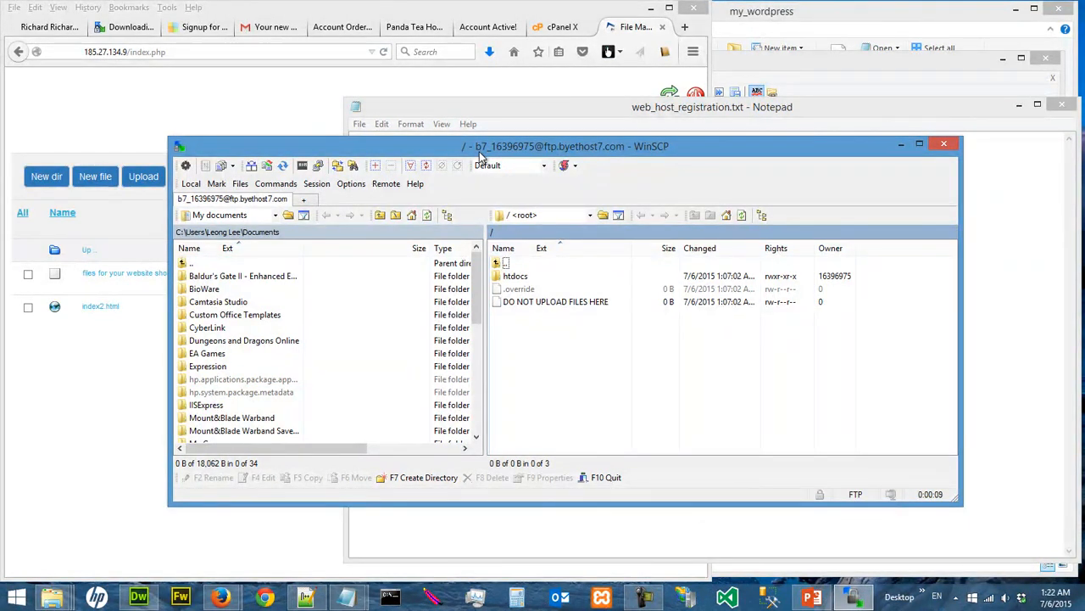
# Go up to the root folder in the online file manager and compare its contents with WinSCP's remote root folder
pyautogui.moveTo(490, 149); pyautogui.dragTo(592, 180)
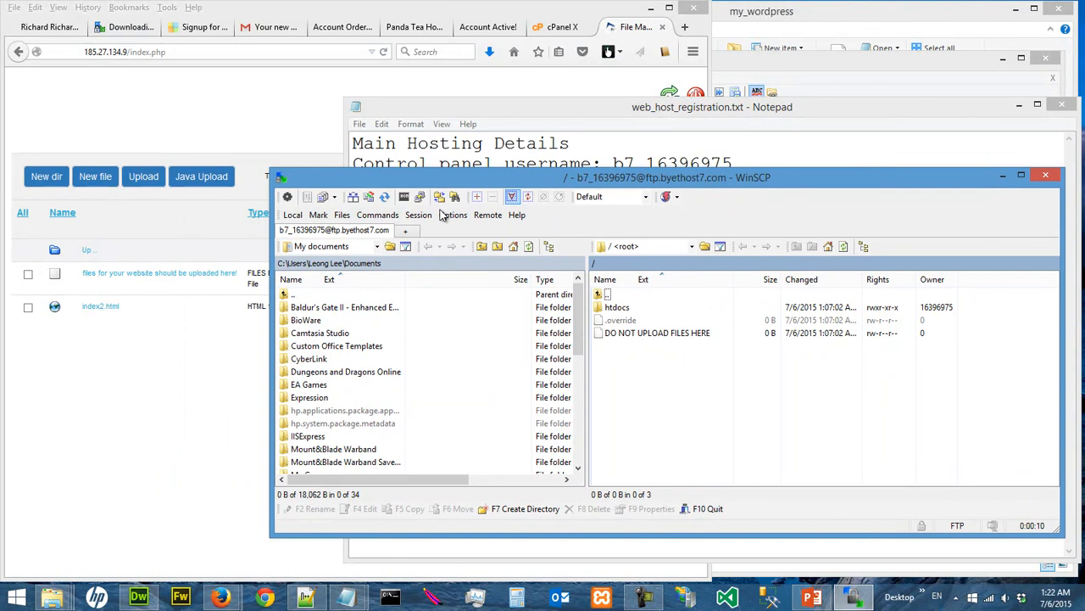
pyautogui.click(88, 249)
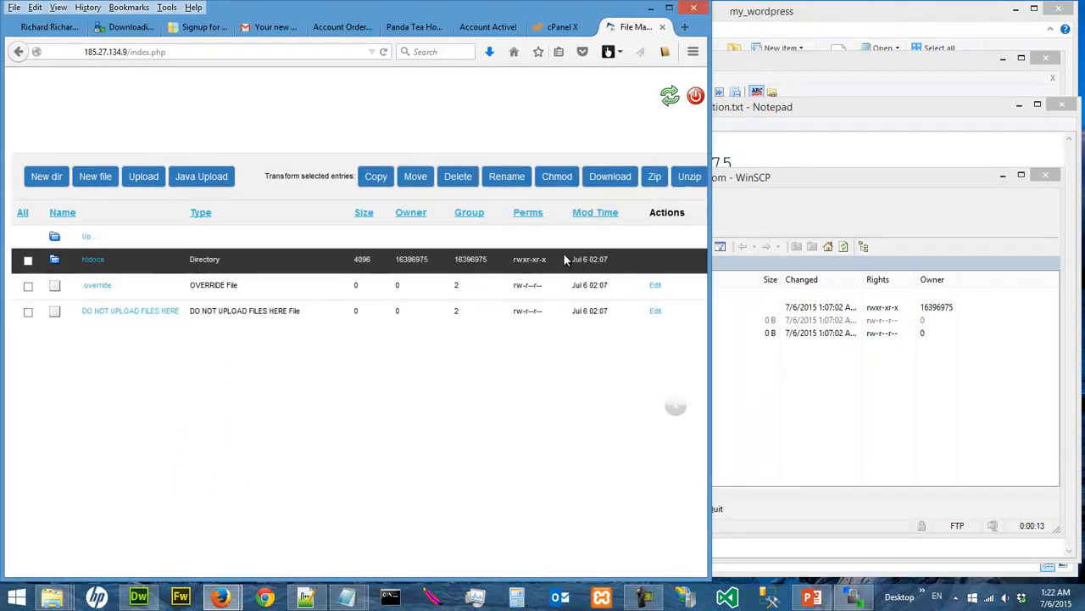
pyautogui.moveTo(777, 184); pyautogui.dragTo(795, 138)
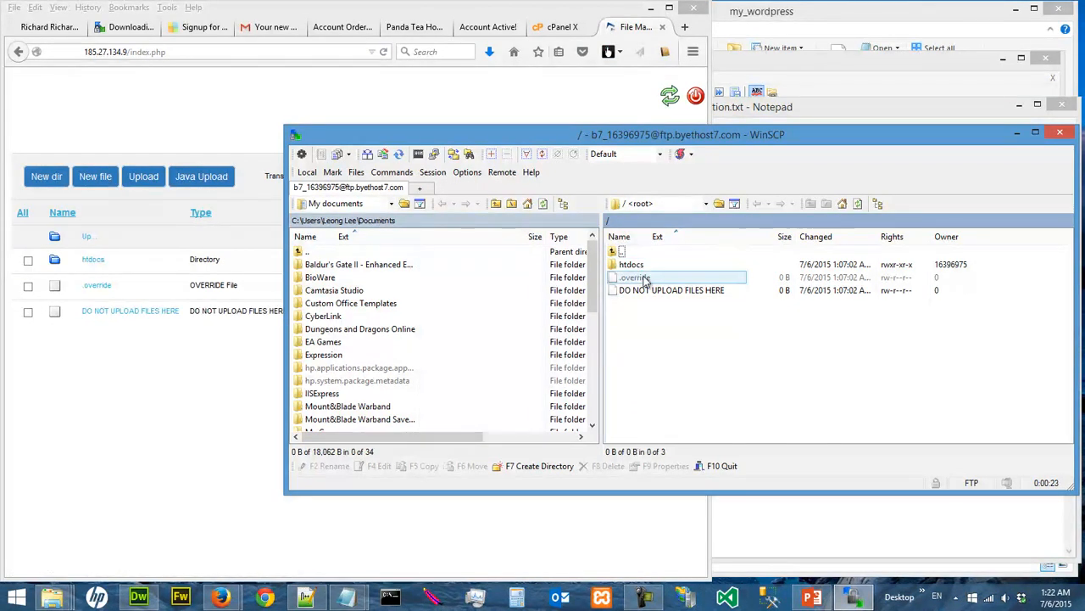
# Terminate the FTP session and close WinSCP
pyautogui.moveTo(780, 134); pyautogui.dragTo(722, 154)
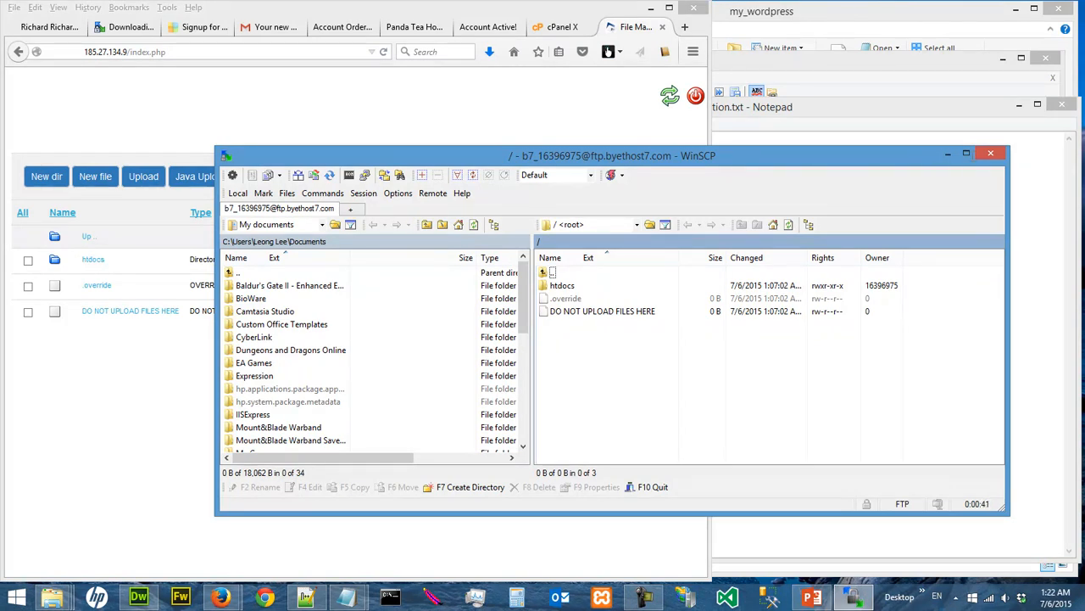
pyautogui.click(989, 155)
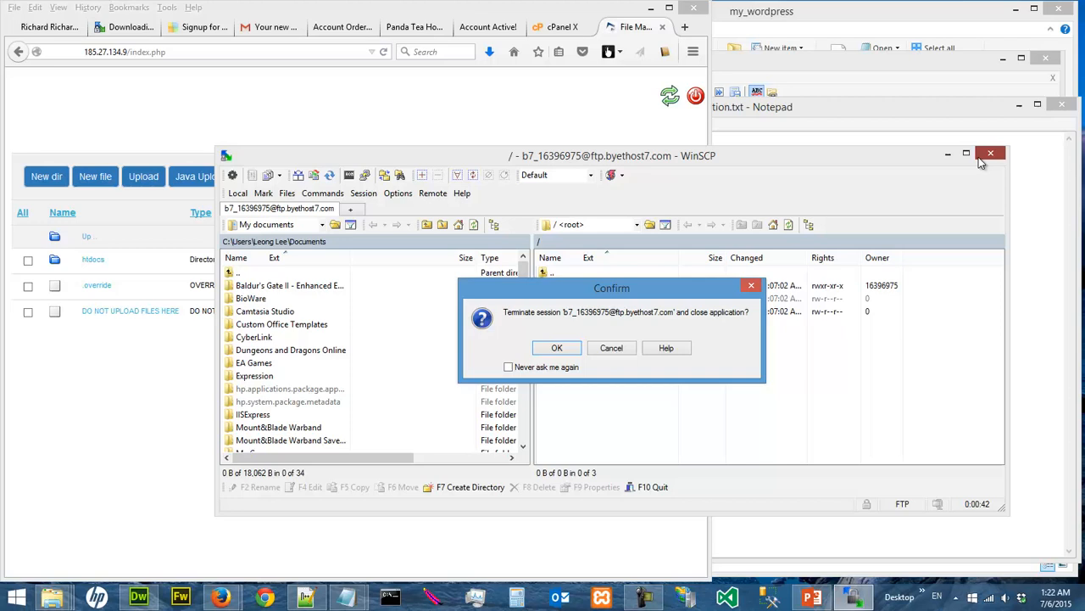
pyautogui.click(572, 351)
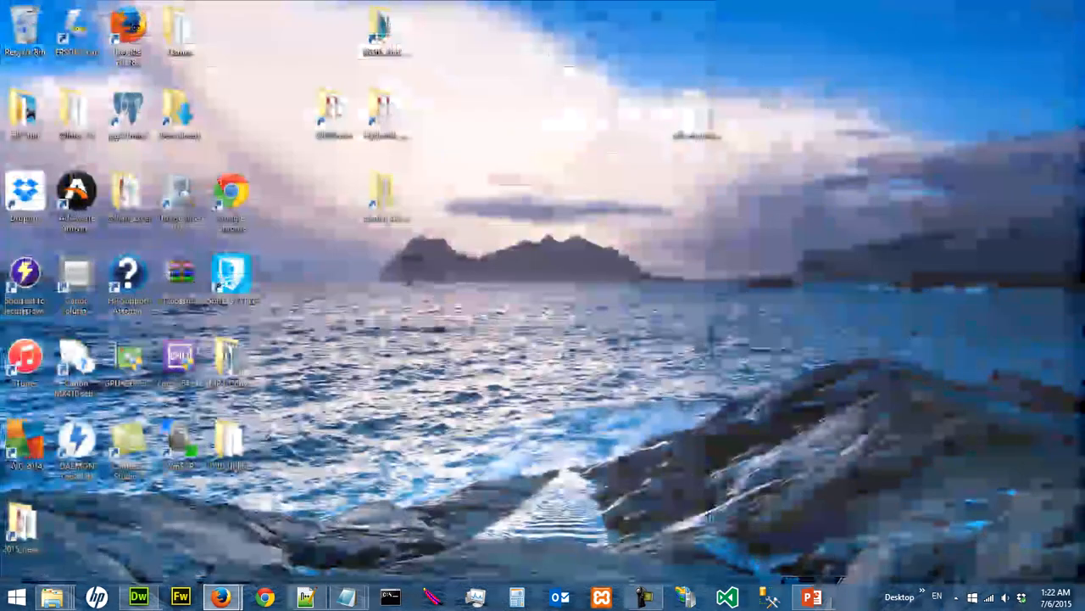
# Search for winscp on the computer, launch it and arrange its login window beside the hosting notes
pyautogui.moveTo(1084, 610)
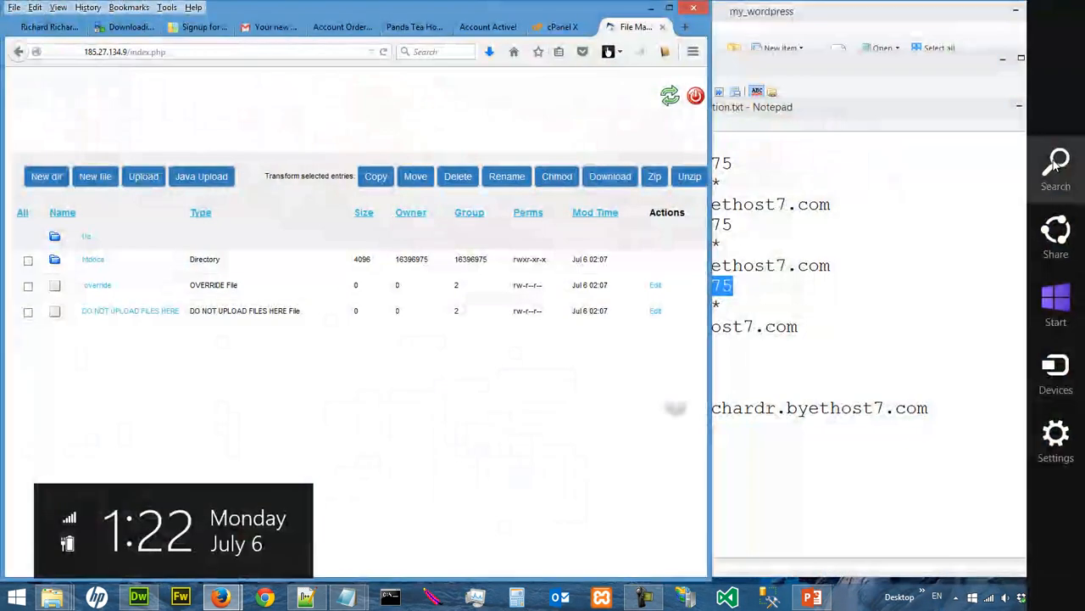
pyautogui.click(1055, 164)
pyautogui.write('win')
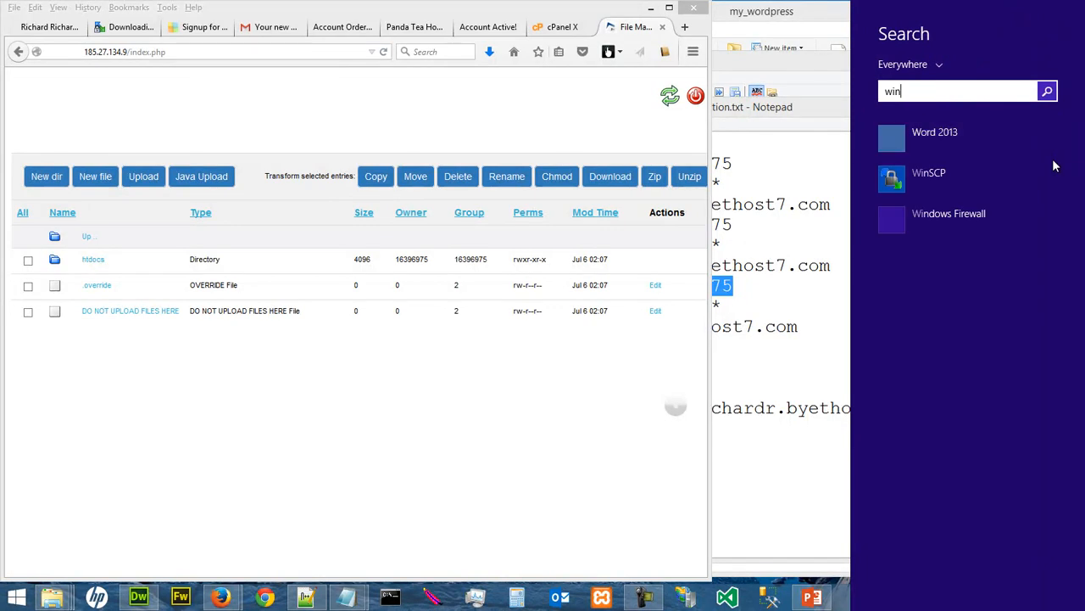
pyautogui.write('scp')
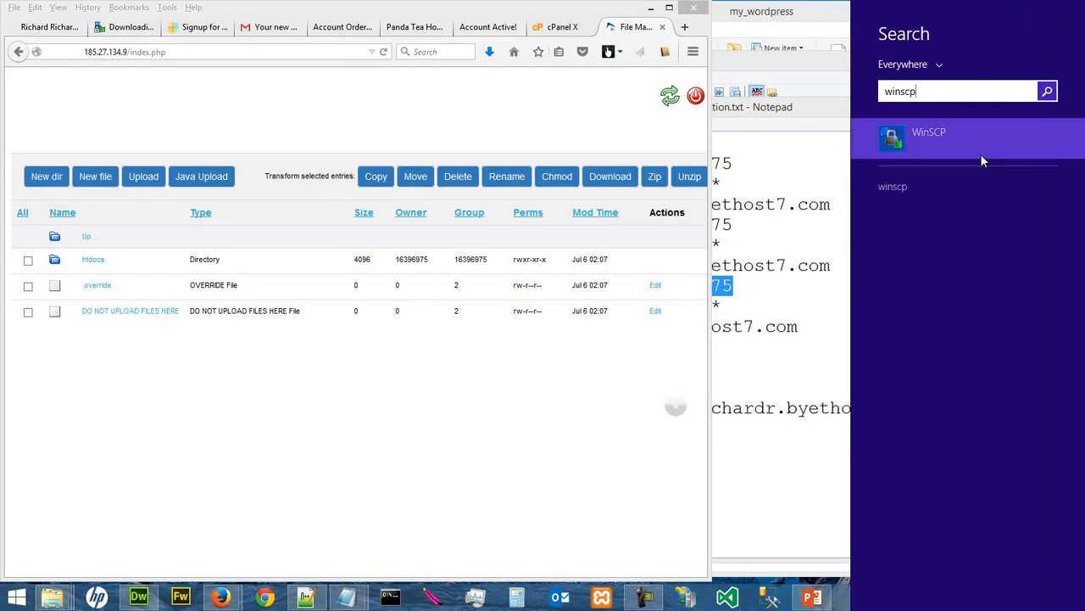
pyautogui.click(907, 144)
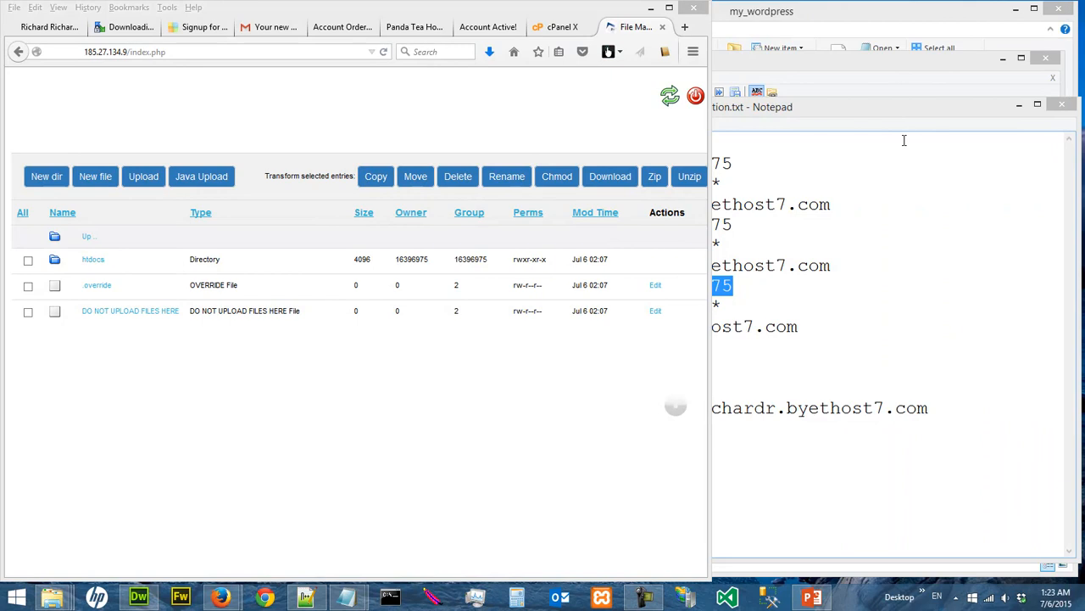
pyautogui.moveTo(624, 154); pyautogui.dragTo(384, 210)
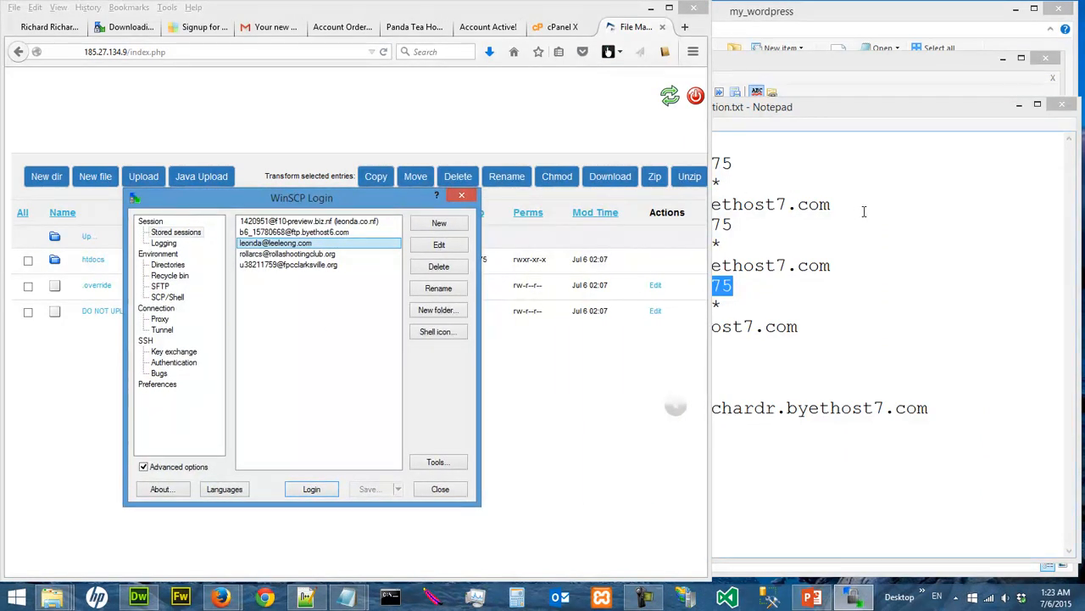
pyautogui.click(864, 212)
pyautogui.moveTo(340, 280); pyautogui.dragTo(480, 288)
# Create a new session with the FTP protocol and copy the host name ftp.byethost7.com into it from the hosting notes
pyautogui.click(433, 233)
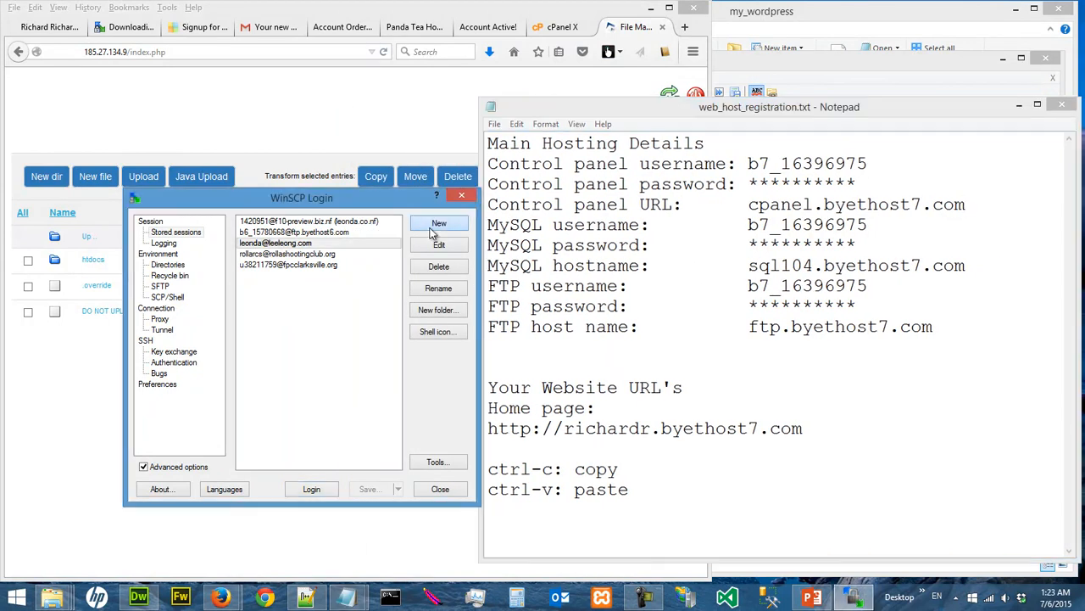
pyautogui.click(434, 224)
pyautogui.click(301, 251)
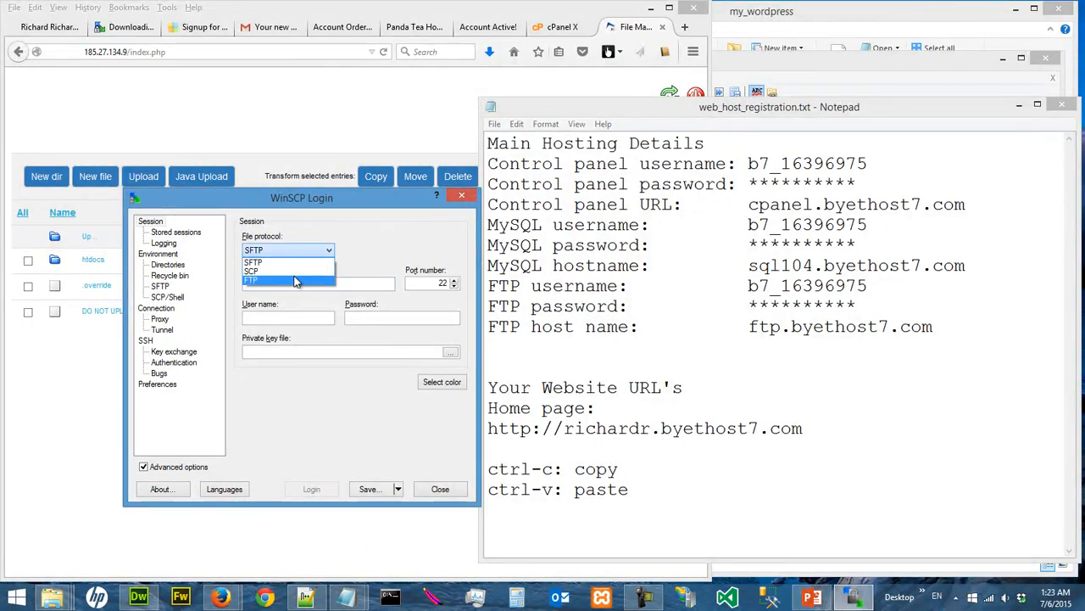
pyautogui.click(296, 281)
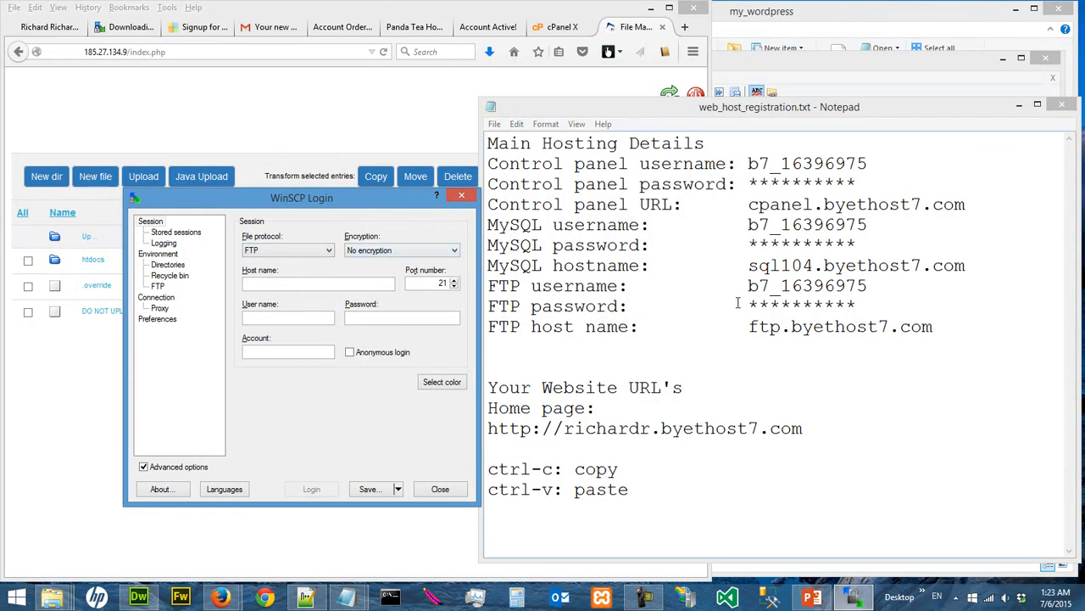
pyautogui.moveTo(751, 328); pyautogui.dragTo(935, 326)
pyautogui.hotkey('ctrl', 'c')
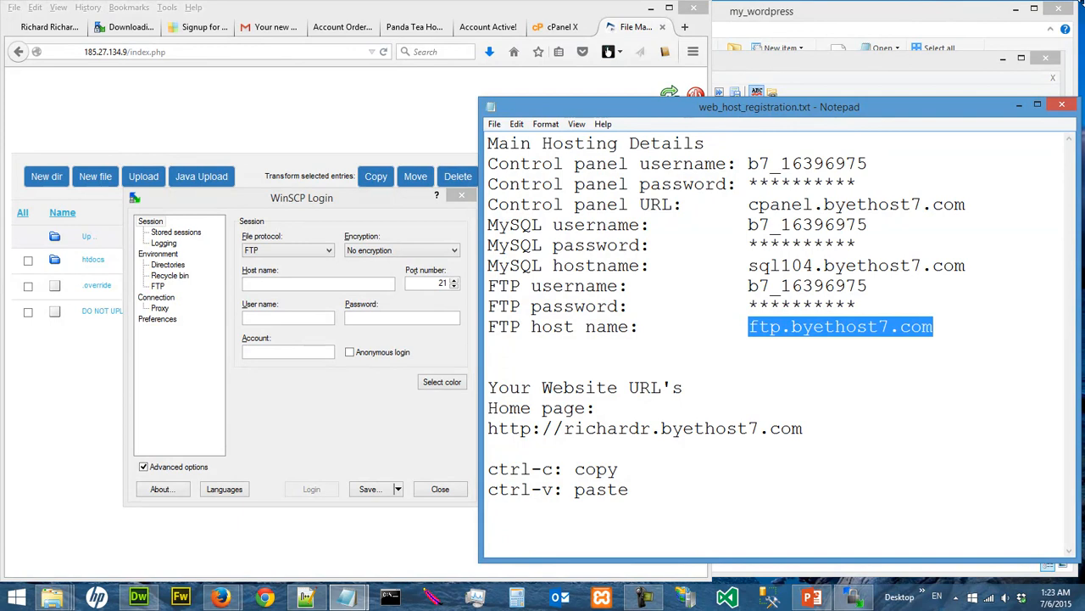
pyautogui.click(340, 282)
pyautogui.hotkey('ctrl', 'v')
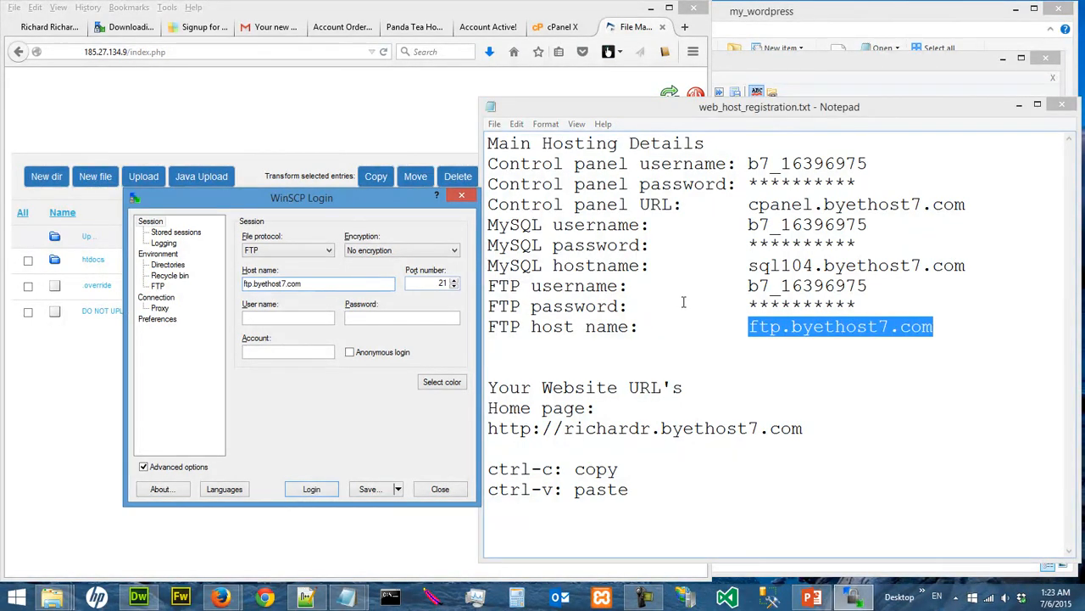
# Copy the FTP username from the hosting notes into the new session and enter the FTP account password
pyautogui.click(749, 287)
pyautogui.moveTo(750, 287); pyautogui.dragTo(869, 287)
pyautogui.hotkey('ctrl', 'c')
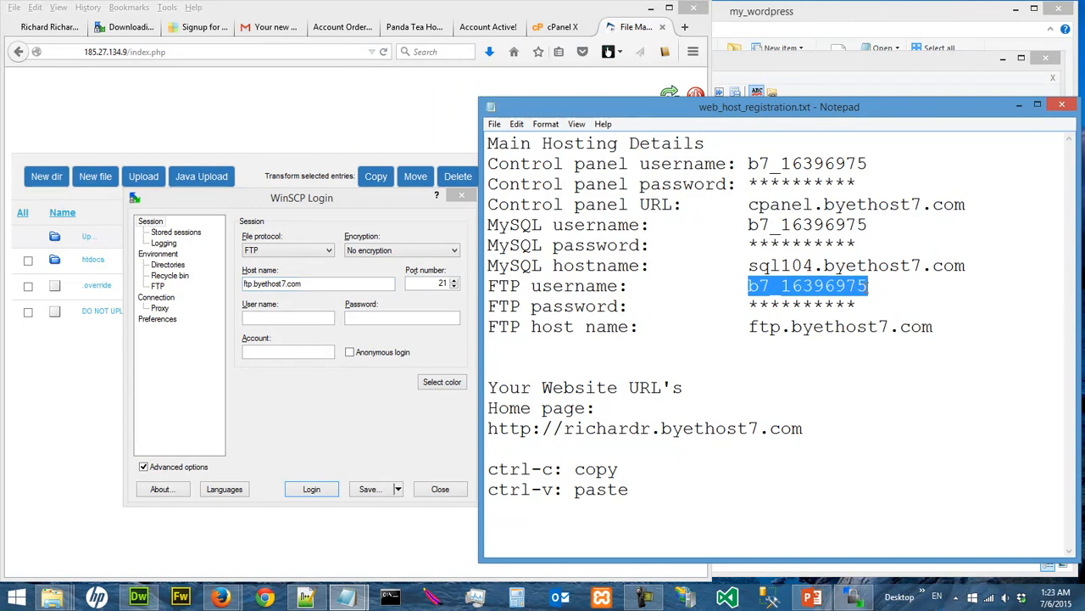
pyautogui.click(295, 318)
pyautogui.hotkey('ctrl', 'v')
pyautogui.click(369, 318)
pyautogui.write('*******')
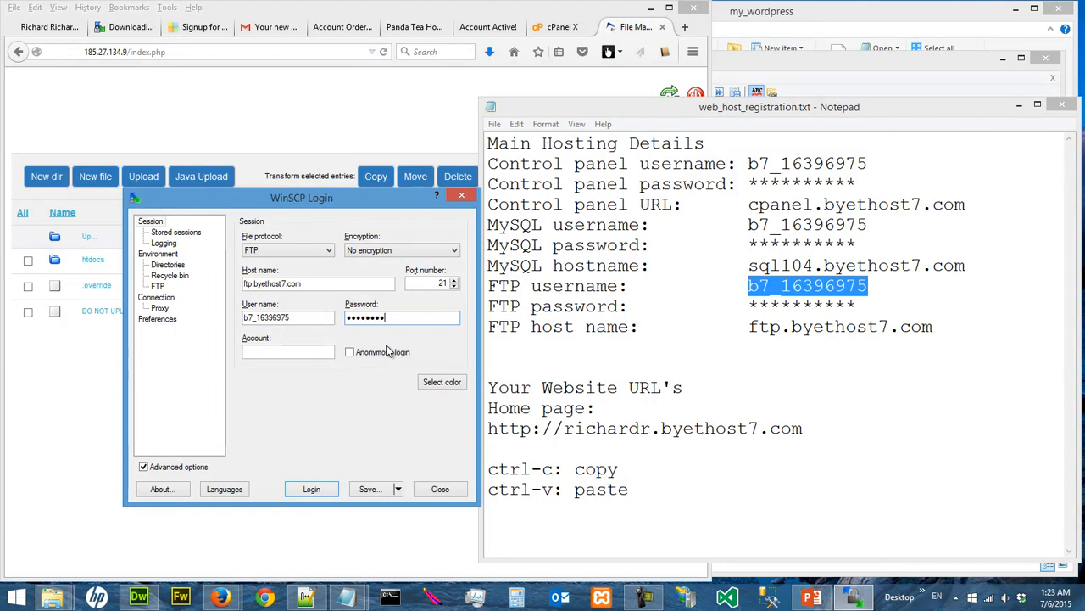
pyautogui.write('**')
# Save the session with "- wordpress video" appended to its suggested name and the option to store the password enabled
pyautogui.click(370, 489)
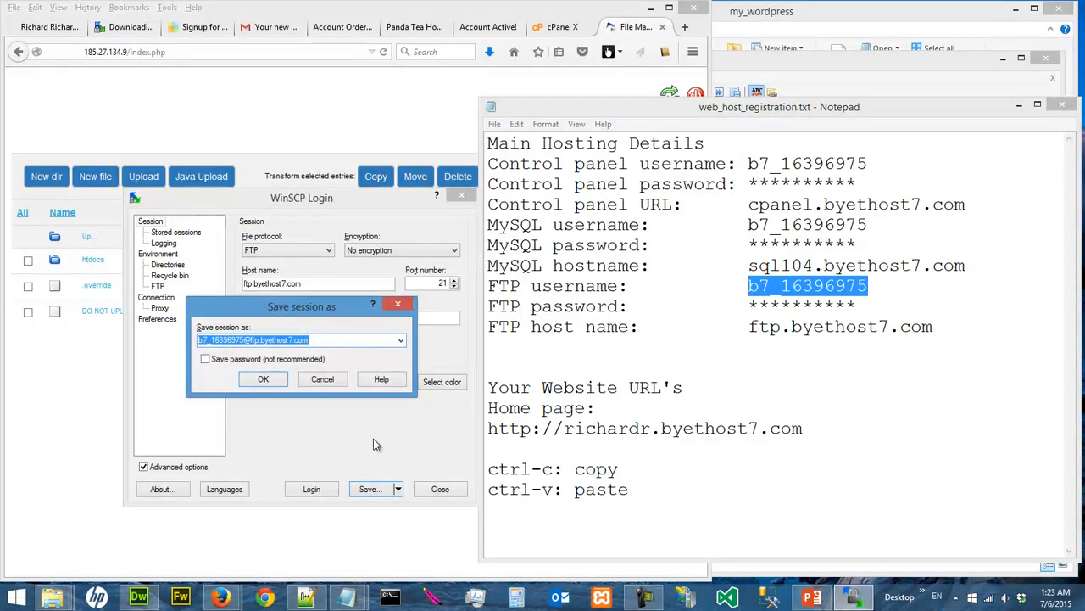
pyautogui.moveTo(295, 318); pyautogui.dragTo(336, 357)
pyautogui.click(363, 377)
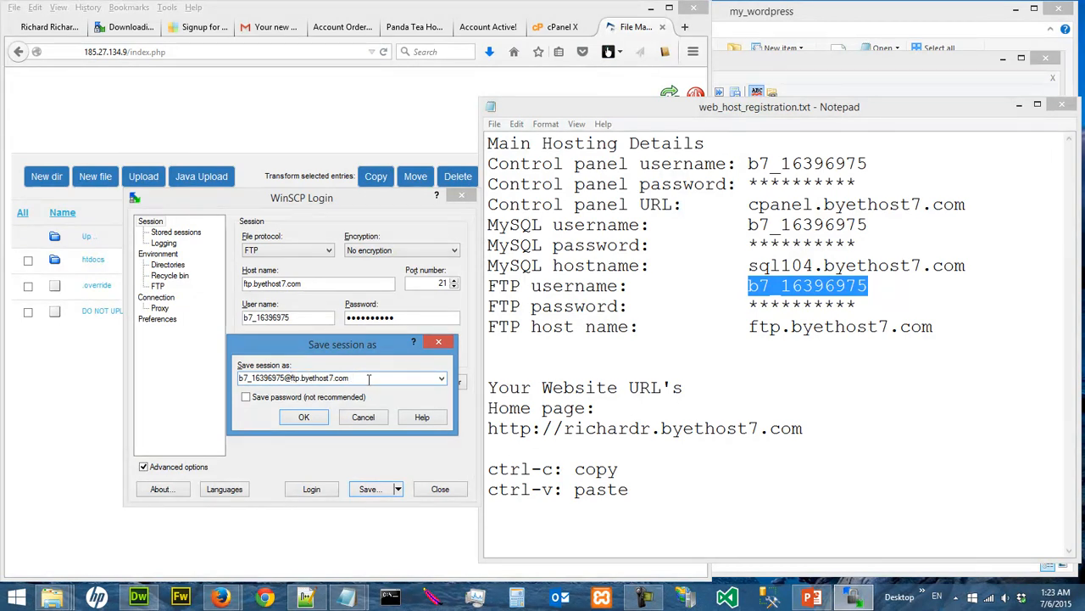
pyautogui.write('- wordpress video')
pyautogui.click(246, 397)
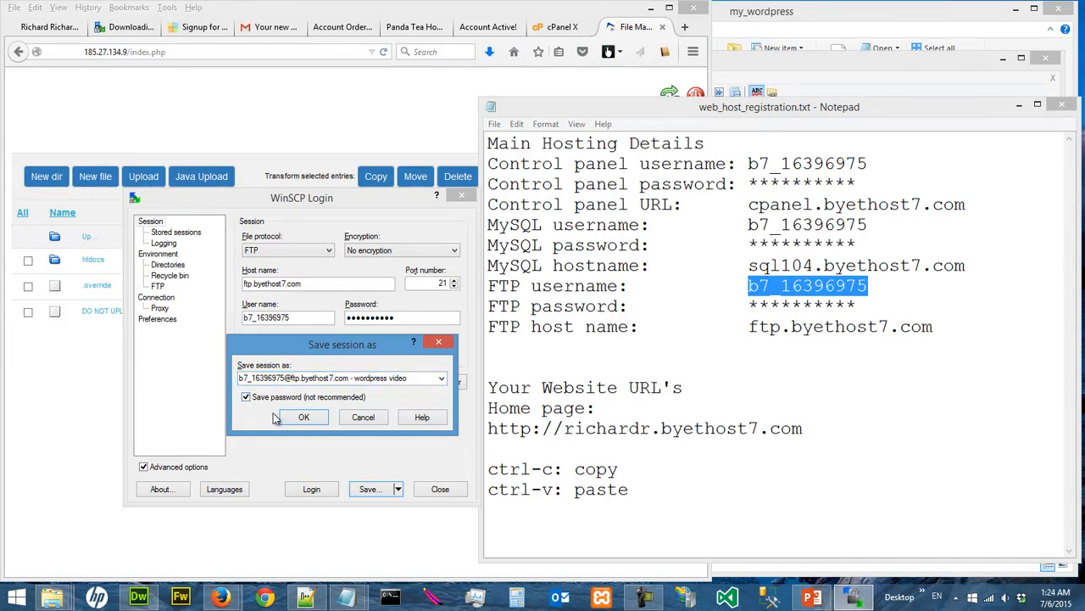
pyautogui.moveTo(300, 346); pyautogui.dragTo(306, 393)
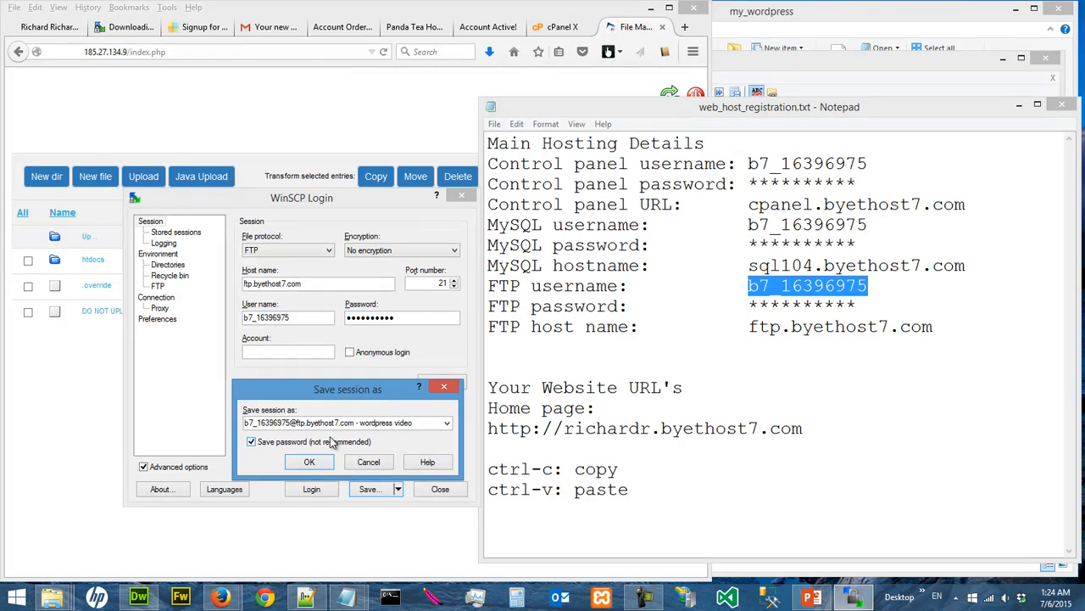
pyautogui.moveTo(352, 393); pyautogui.dragTo(308, 382)
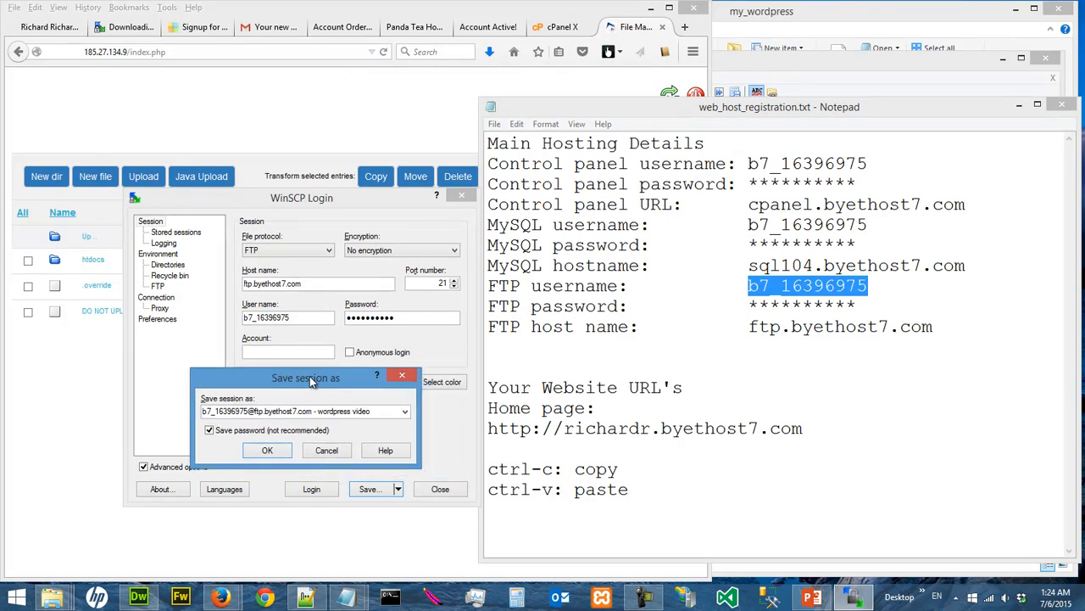
pyautogui.click(267, 452)
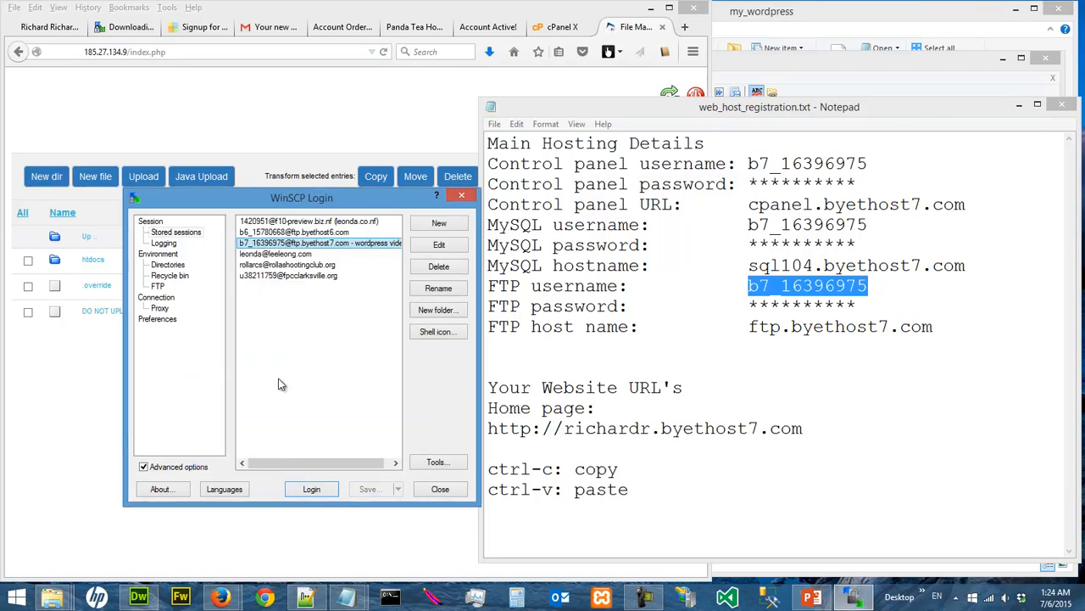
# Log in with the stored wordpress video session and move the WinSCP window over to uncover more of the desktop
pyautogui.click(479, 507)
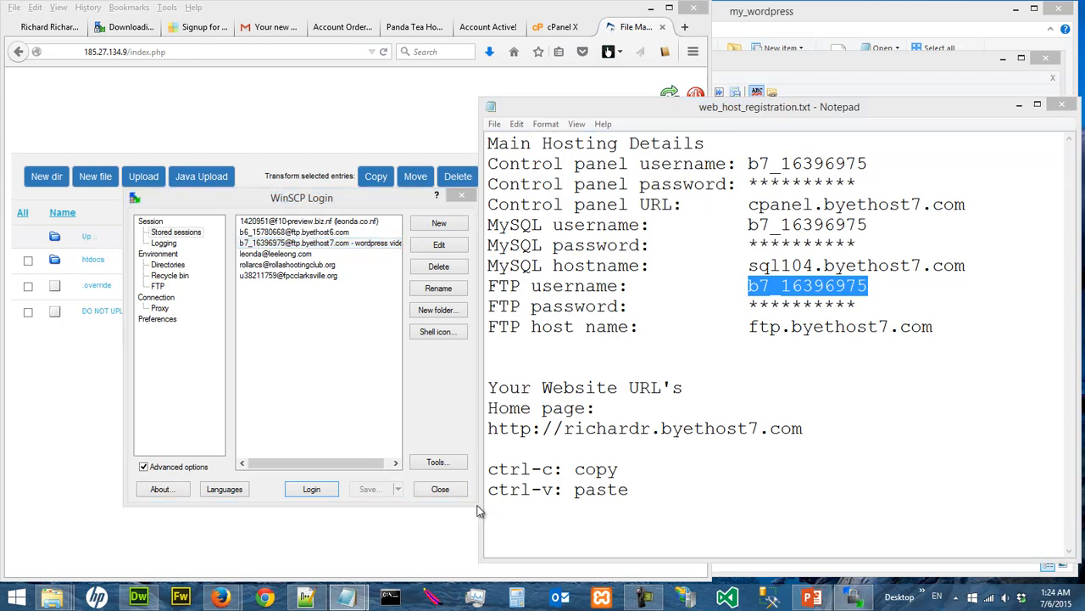
pyautogui.doubleClick(342, 245)
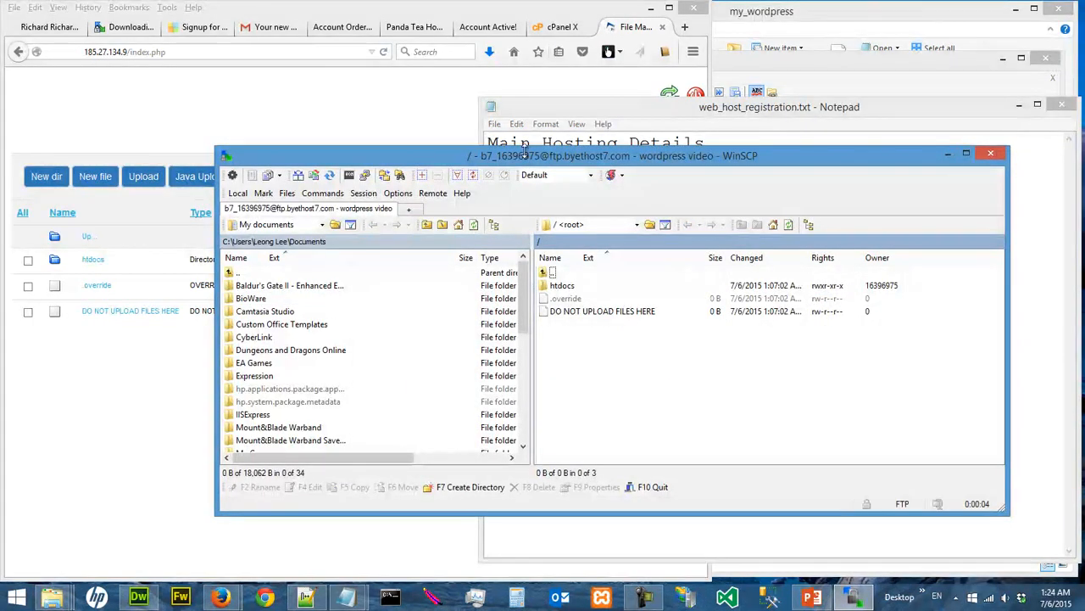
pyautogui.moveTo(527, 159); pyautogui.dragTo(403, 150)
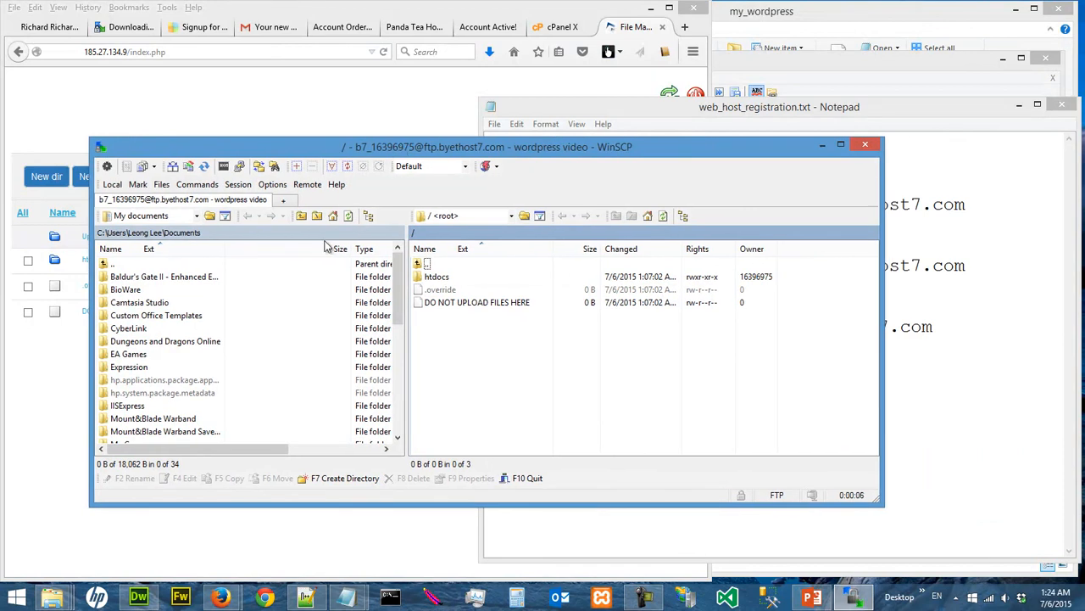
# Browse to C:\temp on the local side and open the htdocs folder on the remote side
pyautogui.doubleClick(173, 265)
pyautogui.doubleClick(172, 263)
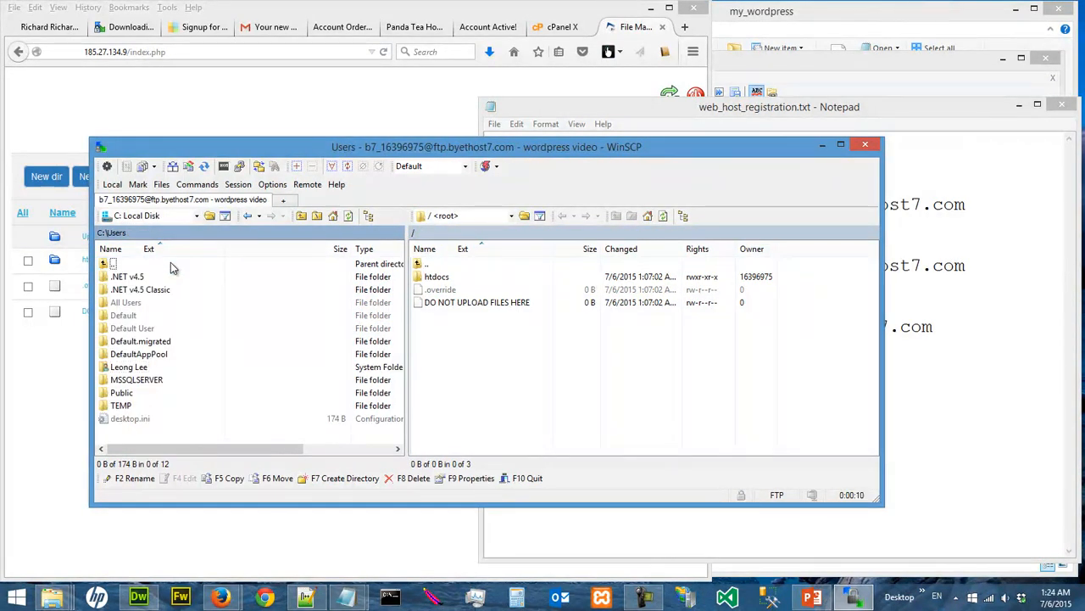
pyautogui.doubleClick(170, 264)
pyautogui.scroll(-1, 214, 314)
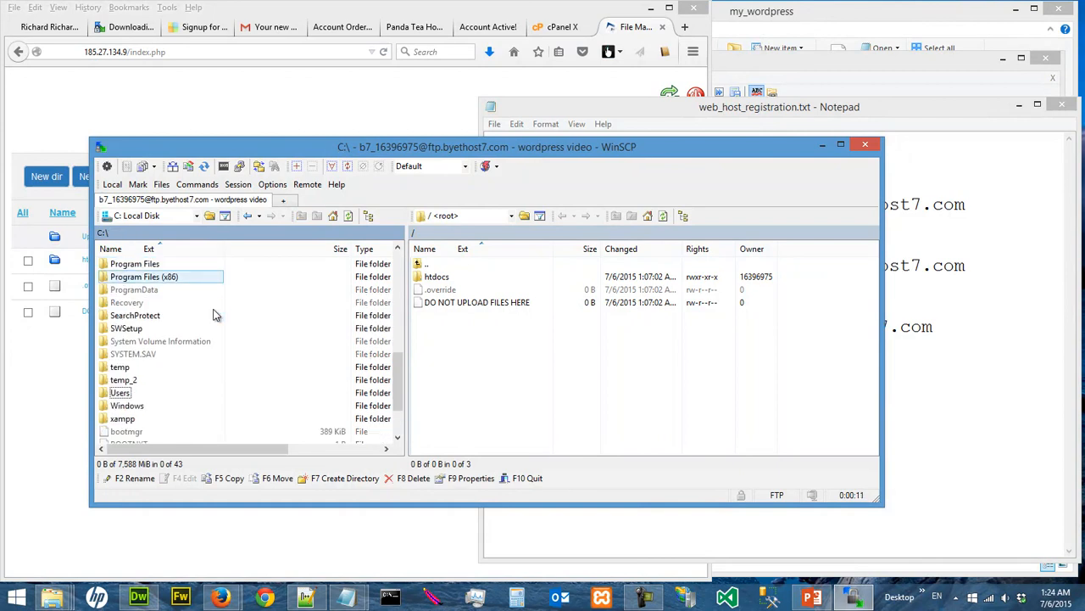
pyautogui.doubleClick(192, 368)
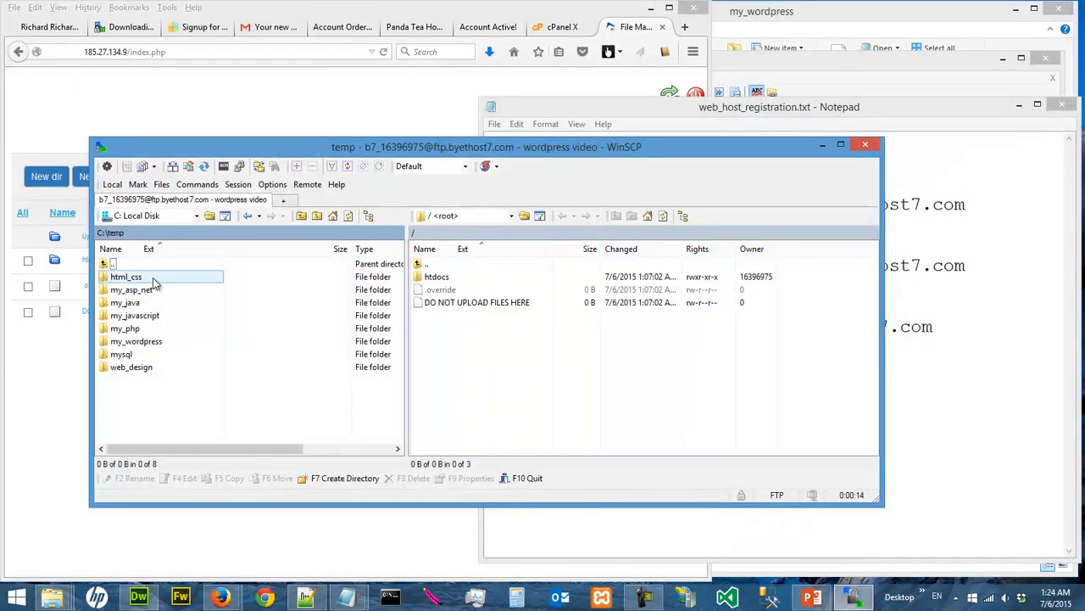
pyautogui.doubleClick(430, 282)
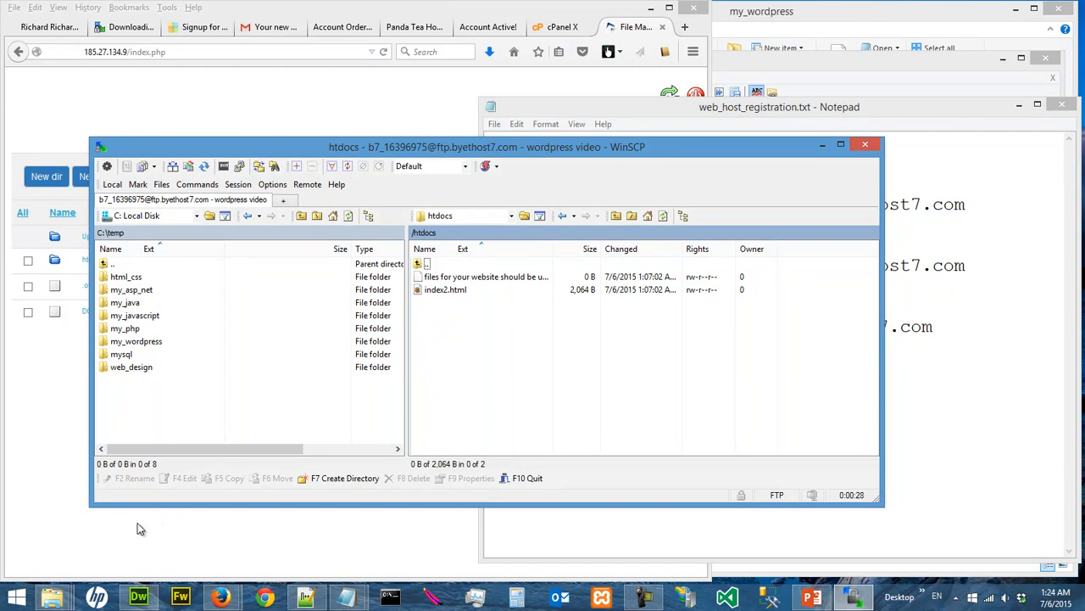
# Switch to the my_wordpress folder in File Explorer and create a new text document there named index.htm, accepting the extension change
pyautogui.click(67, 595)
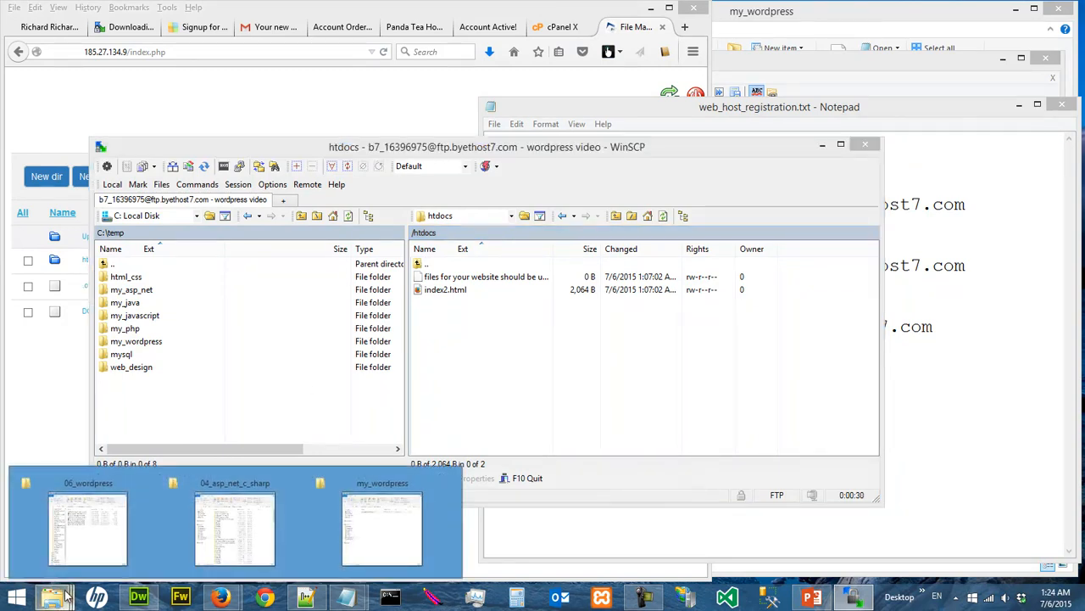
pyautogui.click(381, 526)
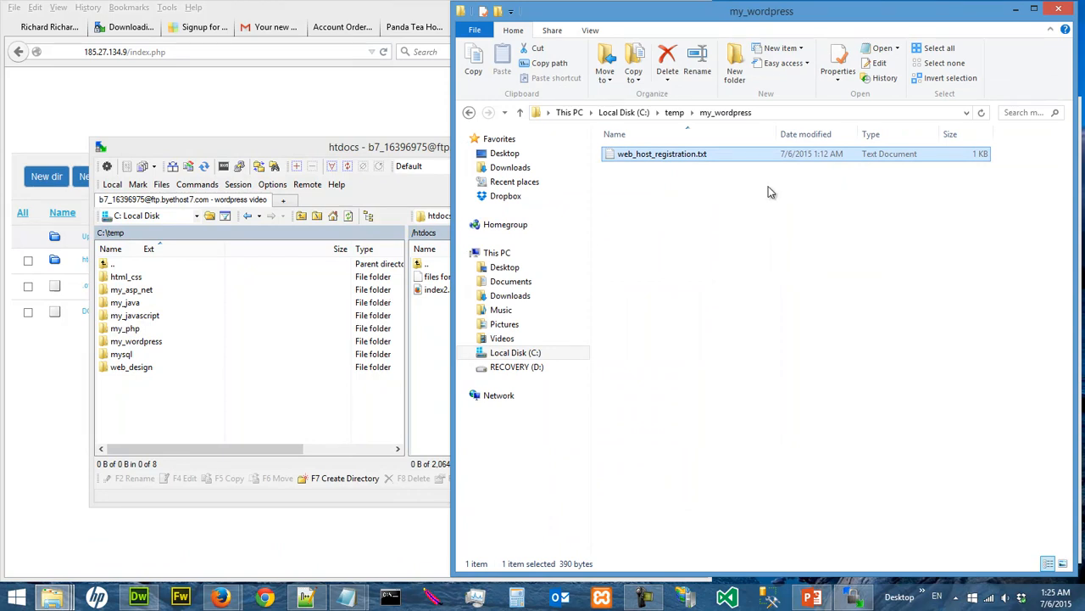
pyautogui.rightClick(668, 231)
pyautogui.moveTo(748, 406)
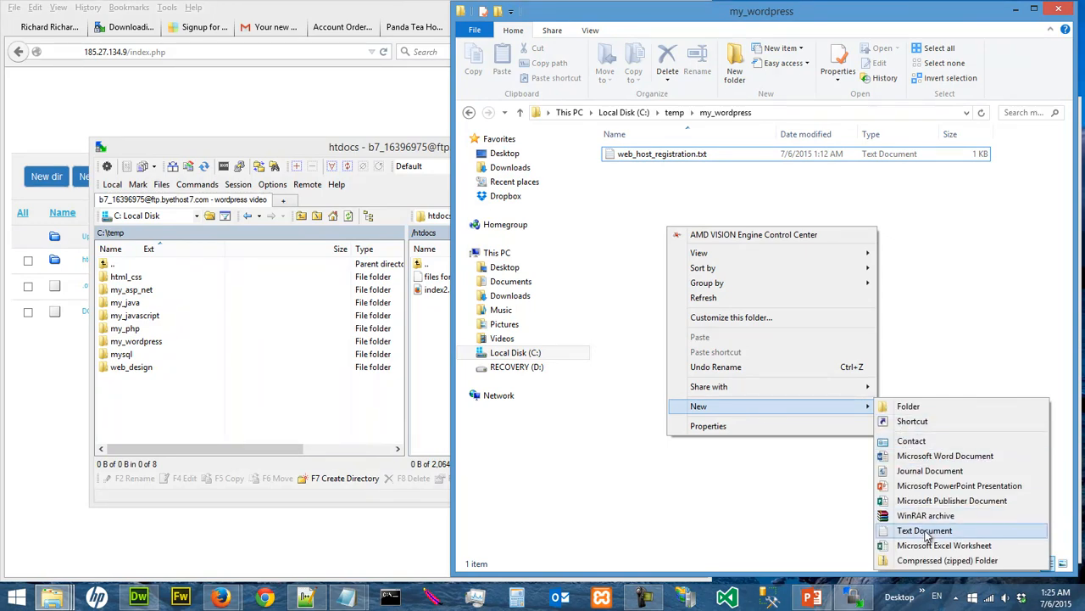
pyautogui.click(926, 531)
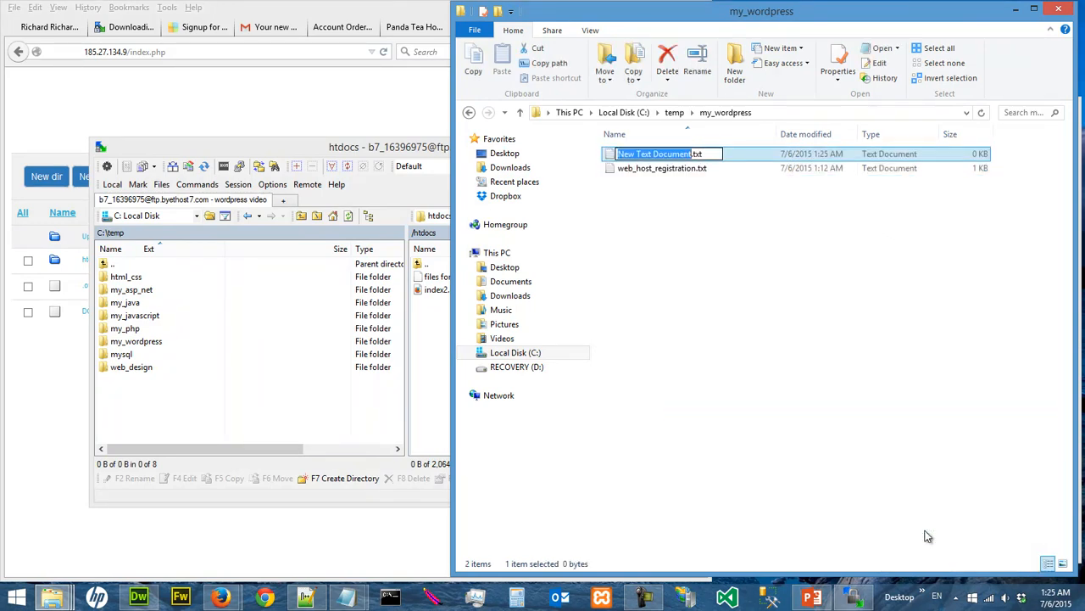
pyautogui.write('index.')
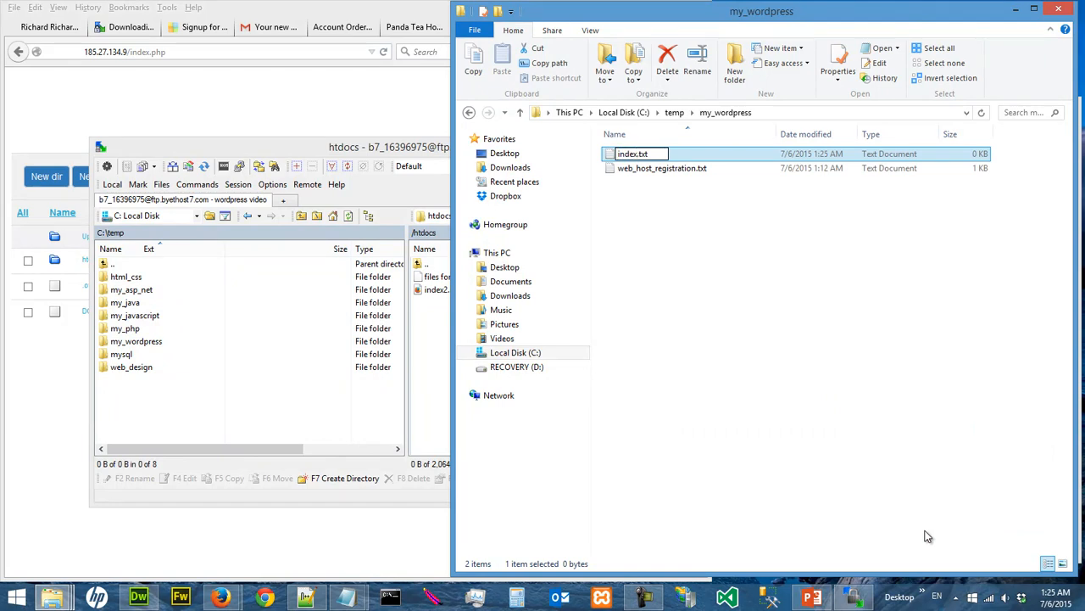
pyautogui.write('htm')
pyautogui.press('Return')
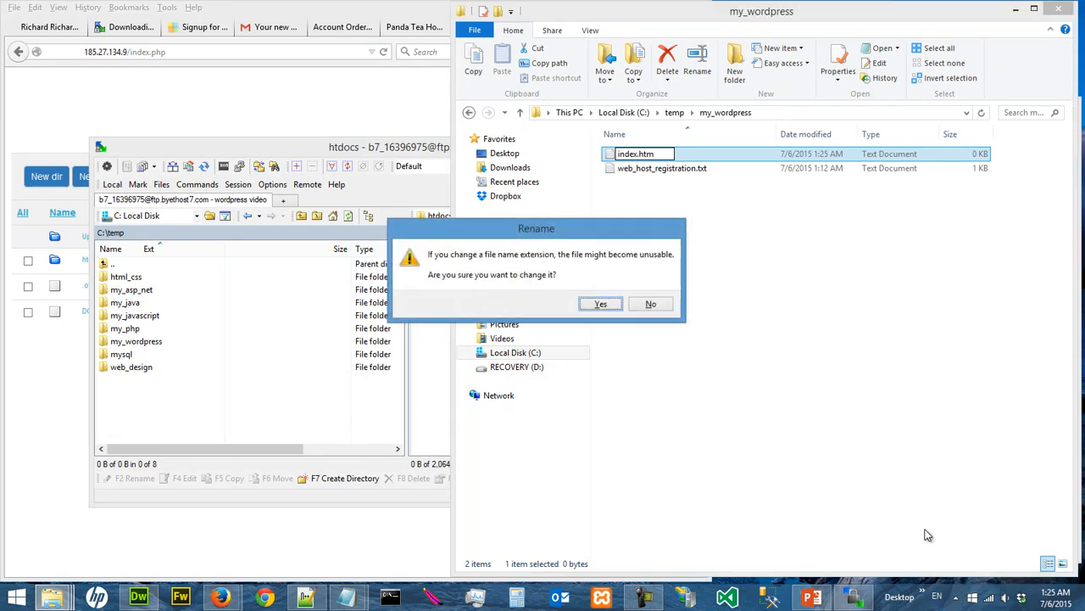
pyautogui.click(618, 306)
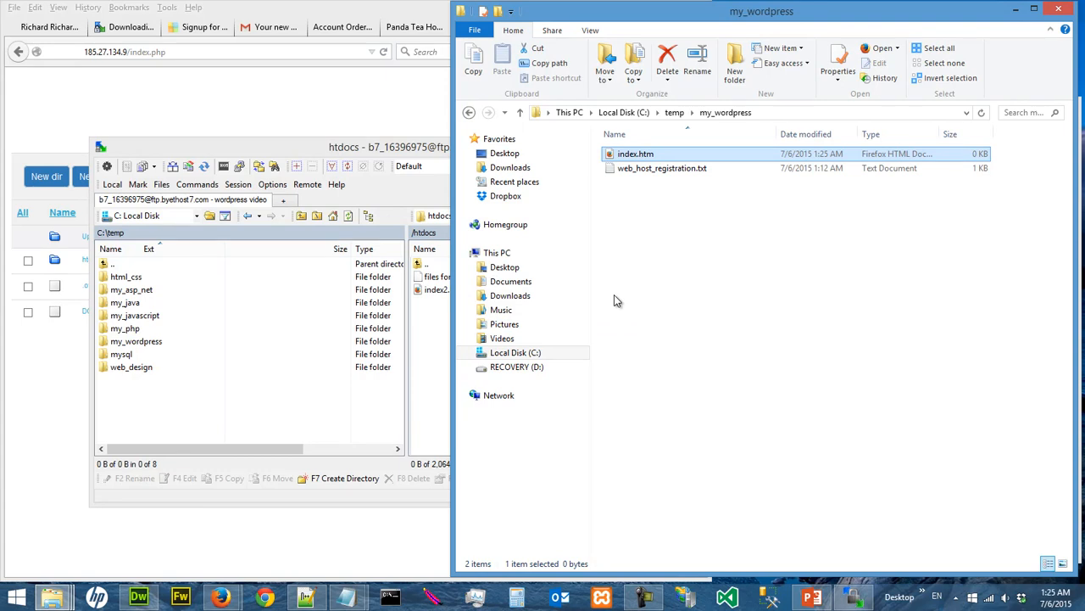
# Open index.htm for editing in Notepad++ and narrow the editor window to uncover the WinSCP window
pyautogui.rightClick(642, 159)
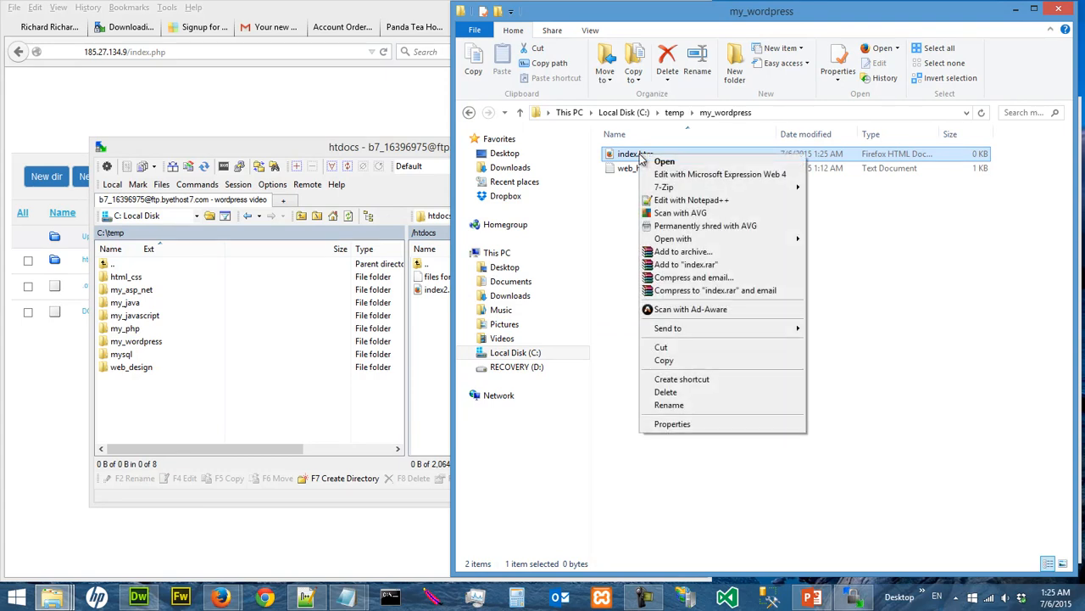
pyautogui.click(672, 201)
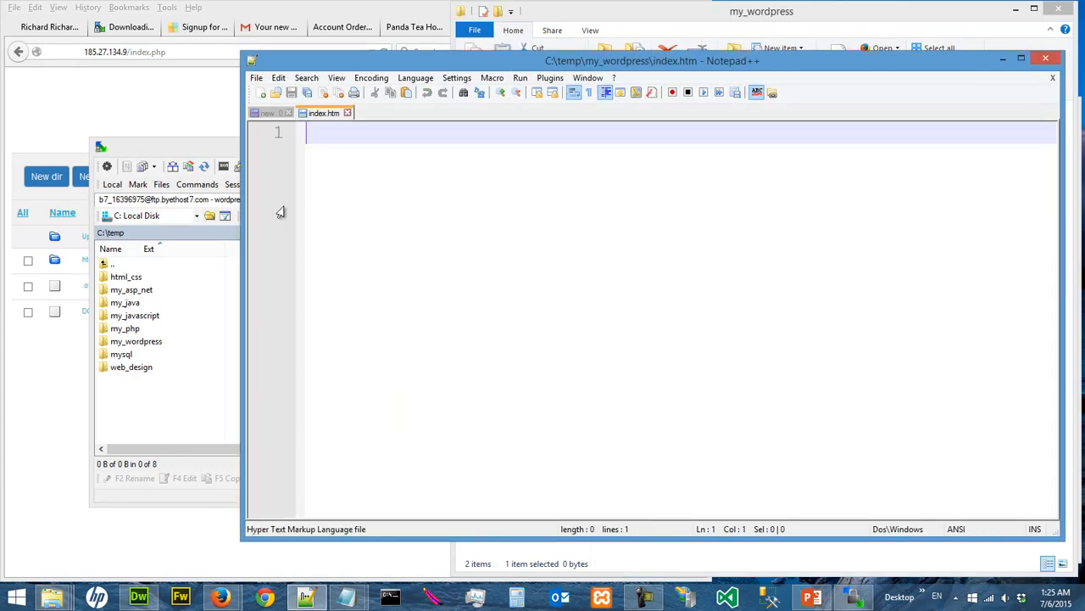
pyautogui.moveTo(244, 212); pyautogui.dragTo(509, 214)
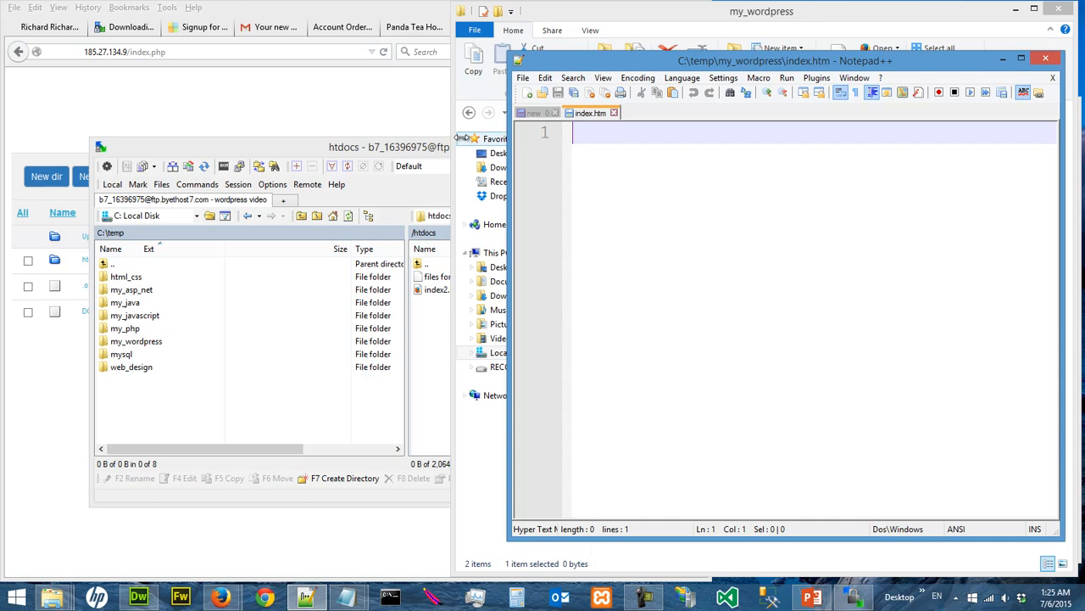
# Switch to the tutorial's WordPress page in Firefox and open its W3C Wiki HTML Training for Beginners link
pyautogui.click(41, 27)
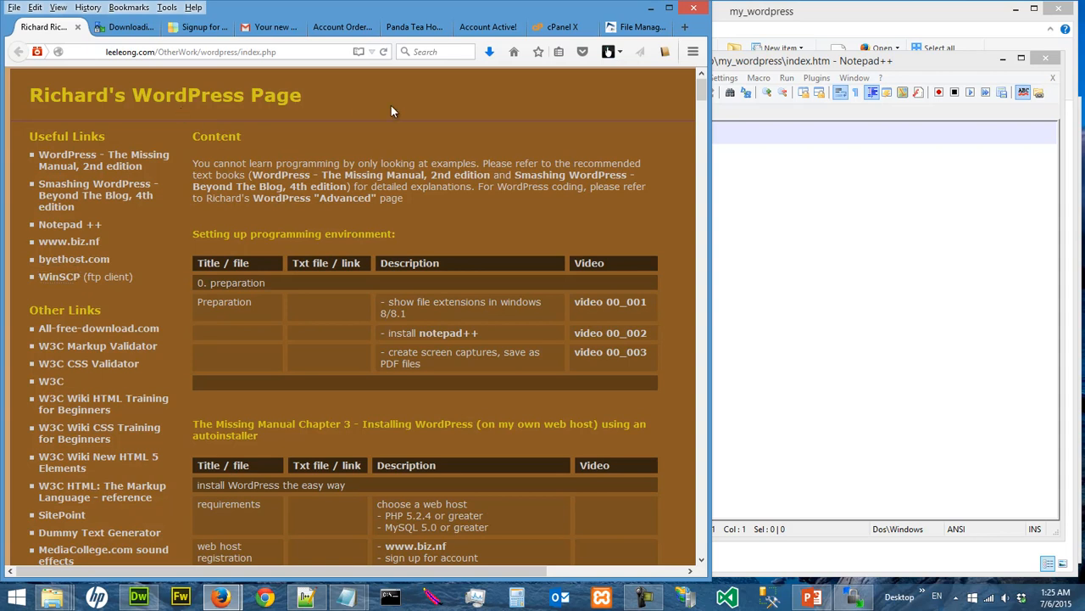
pyautogui.scroll(-5, 393, 103)
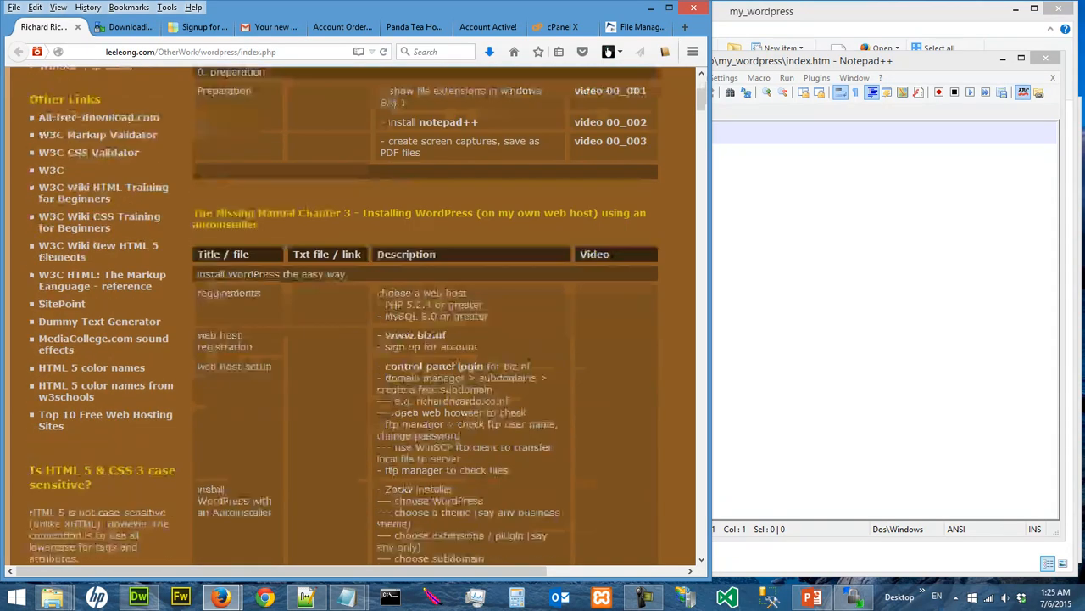
pyautogui.scroll(-4, 393, 103)
pyautogui.scroll(7, 392, 103)
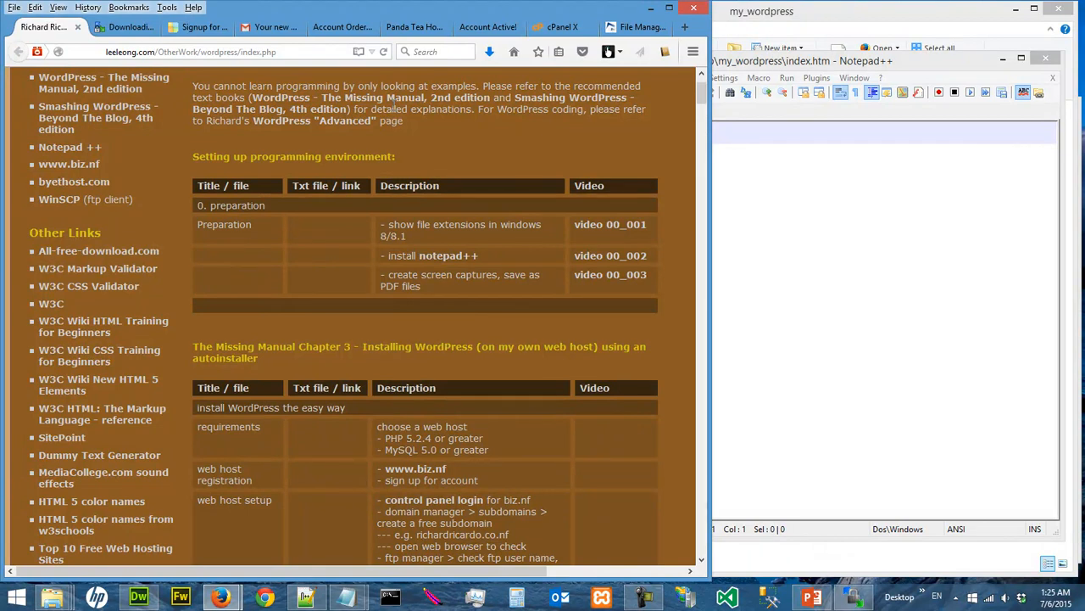
pyautogui.scroll(2, 393, 104)
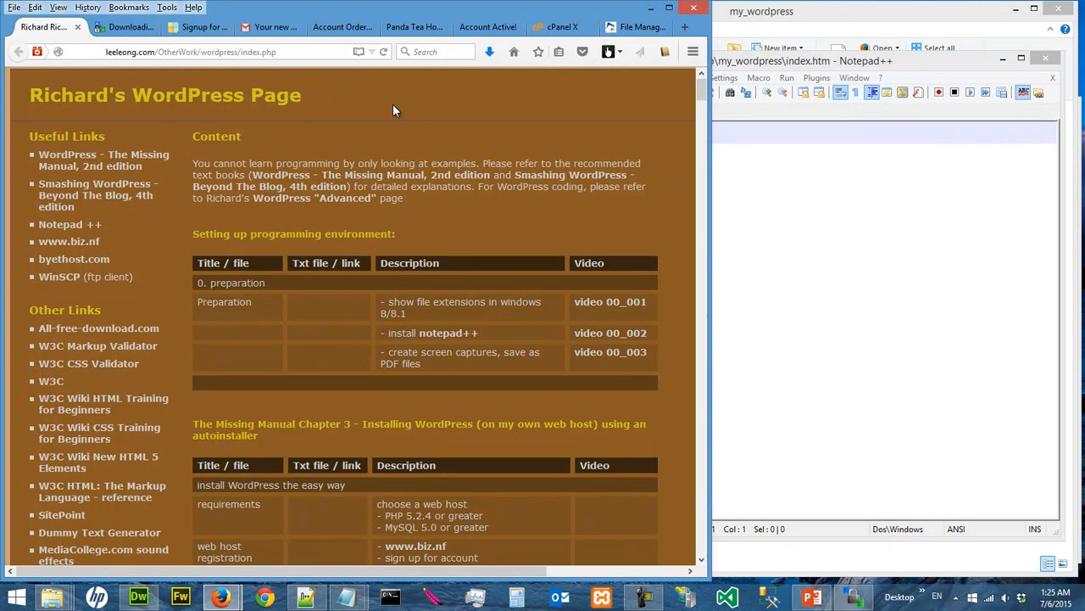
pyautogui.scroll(-5, 392, 103)
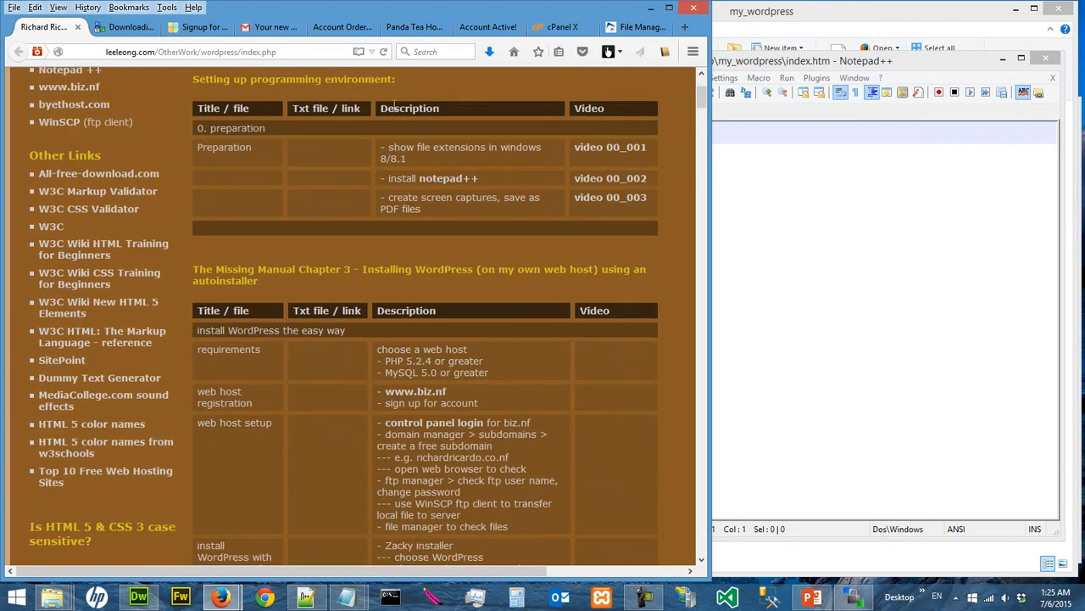
pyautogui.scroll(5, 393, 104)
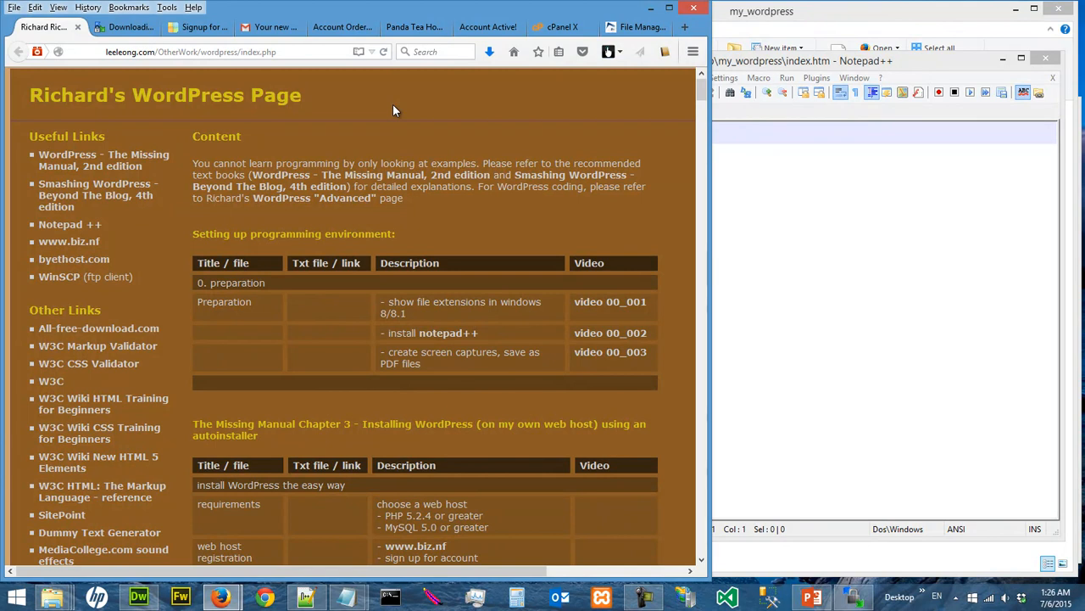
pyautogui.scroll(-2, 393, 104)
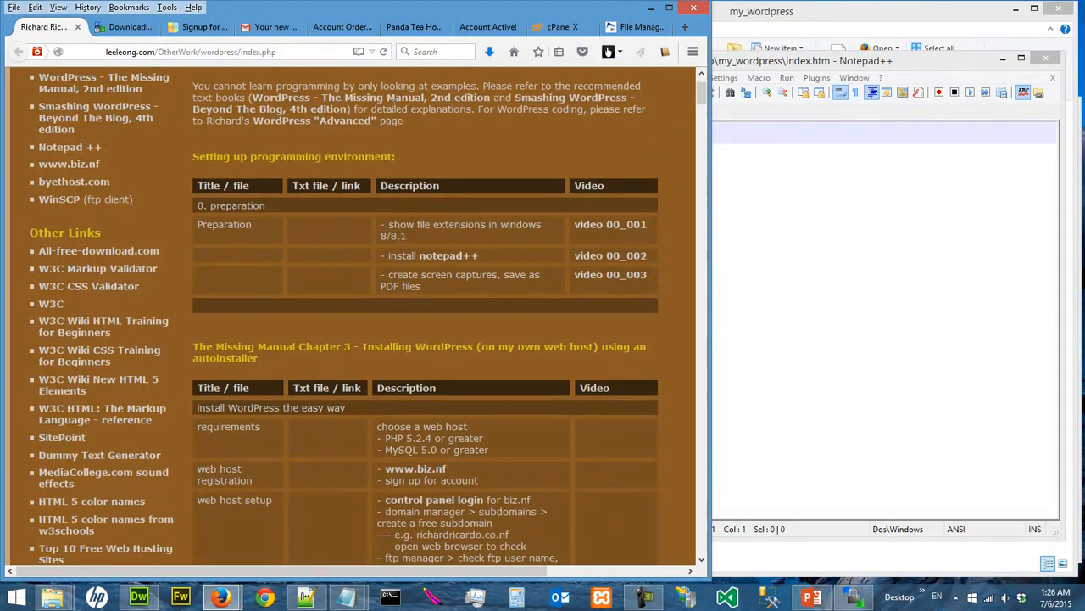
pyautogui.scroll(-2, 395, 110)
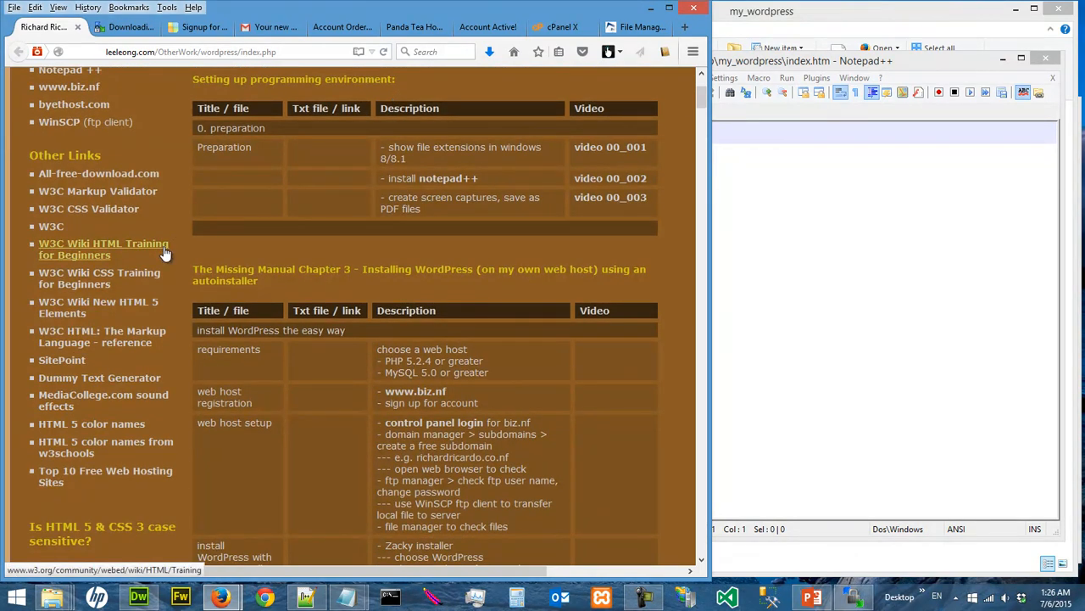
pyautogui.click(110, 252)
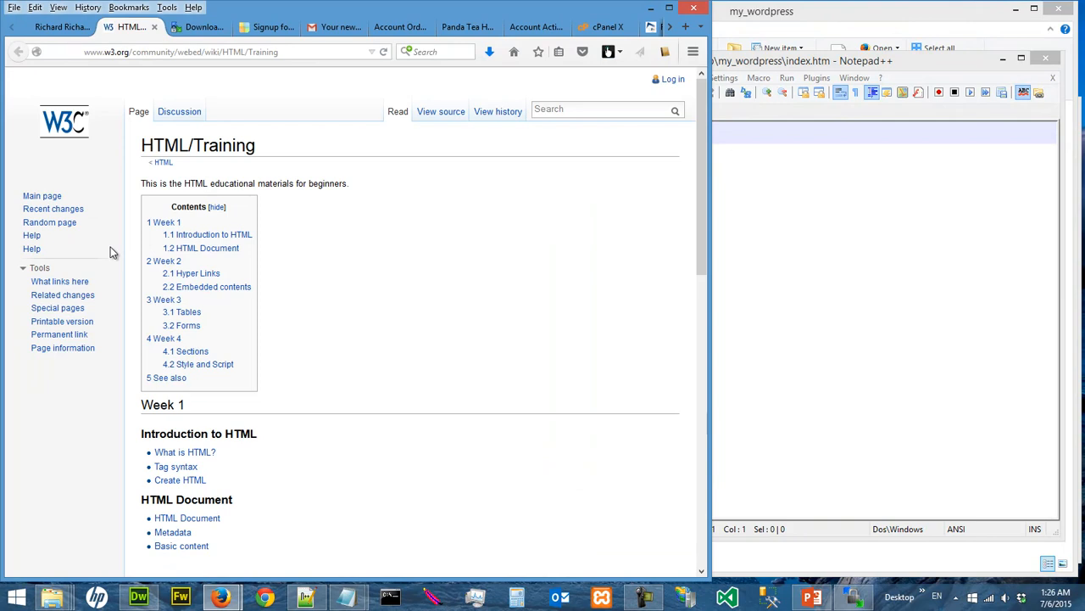
# Look through the weekly HTML training topics and open the HTML Document lesson under Week 1
pyautogui.scroll(-3, 114, 252)
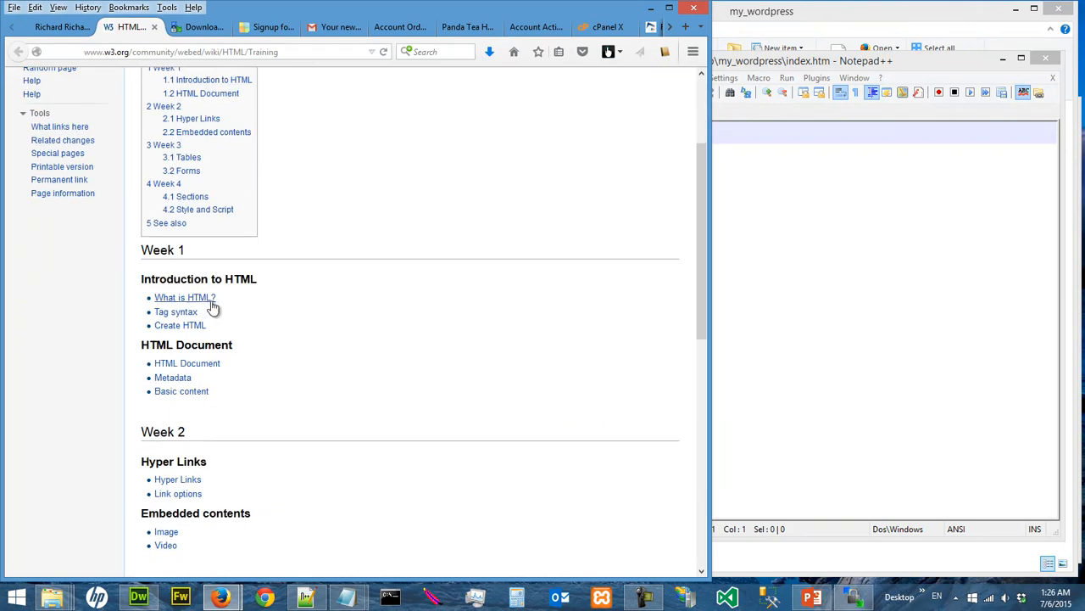
pyautogui.scroll(-5, 213, 308)
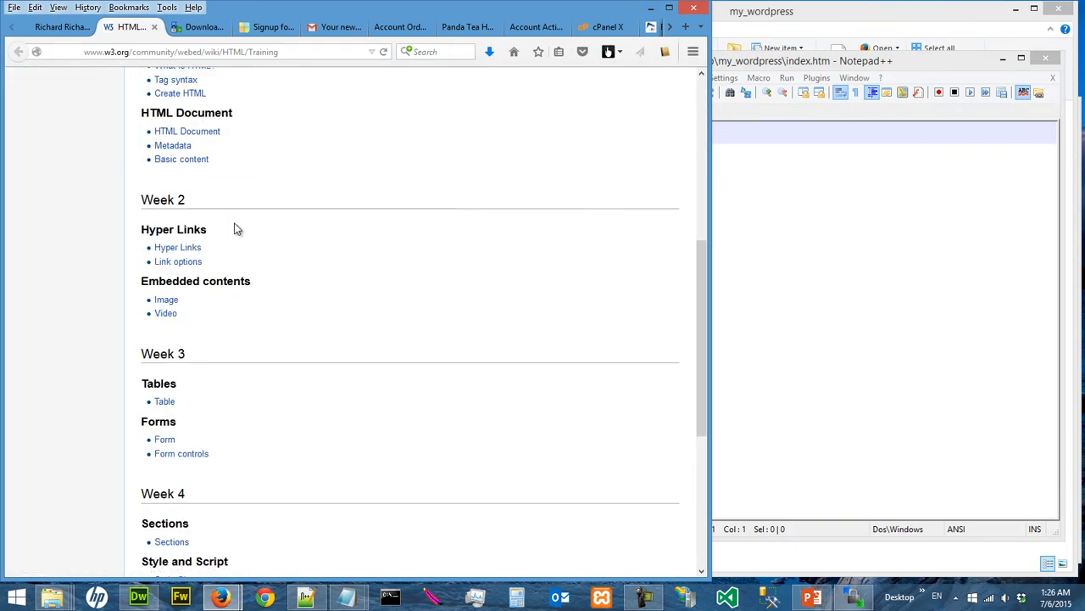
pyautogui.scroll(-5, 236, 229)
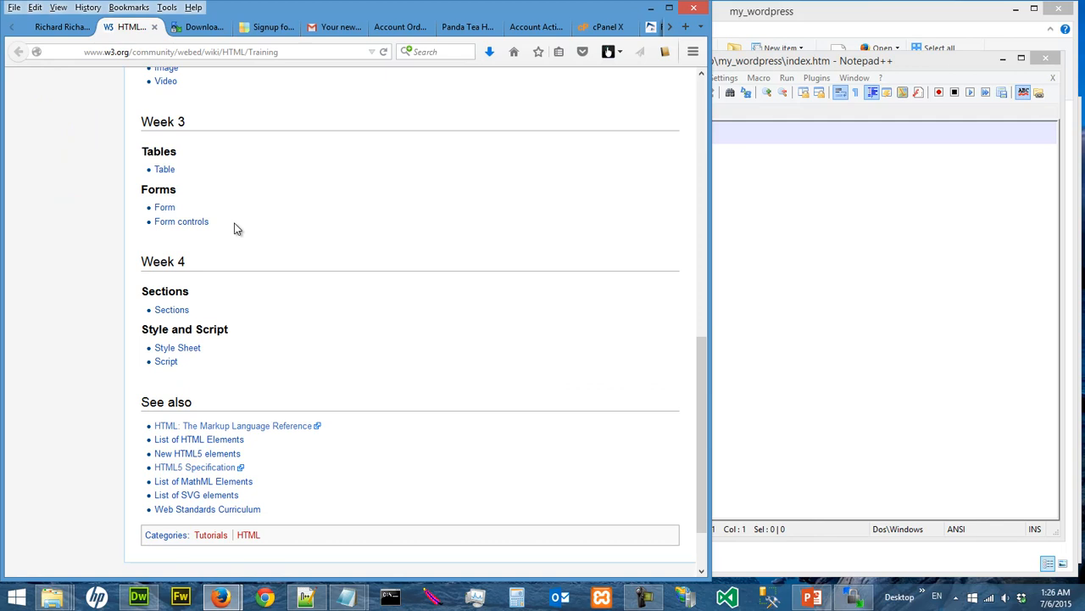
pyautogui.scroll(5, 236, 229)
pyautogui.scroll(3, 236, 229)
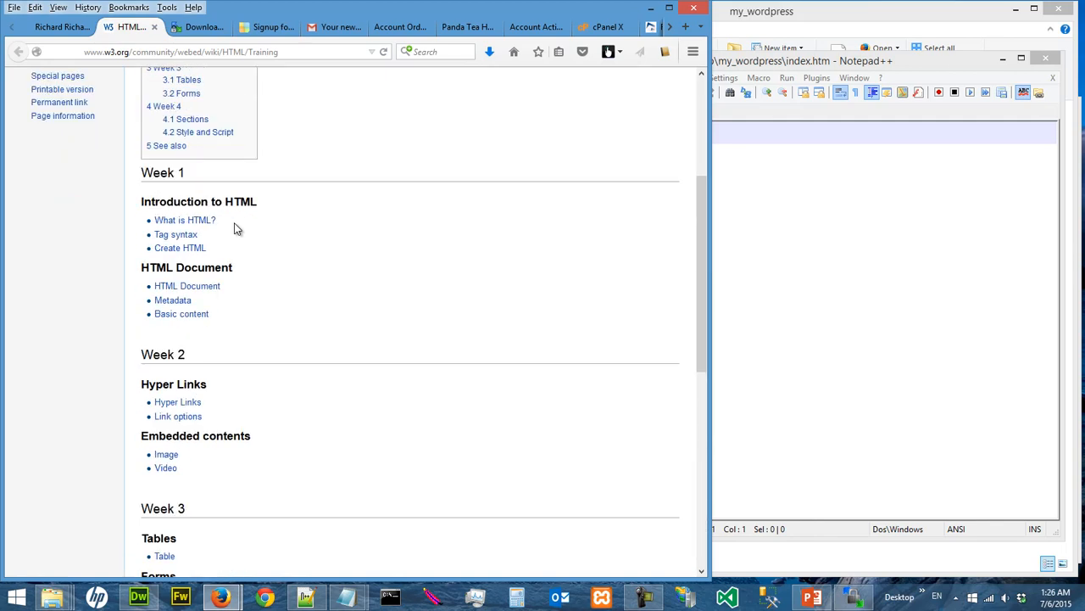
pyautogui.click(204, 288)
pyautogui.scroll(-2, 329, 284)
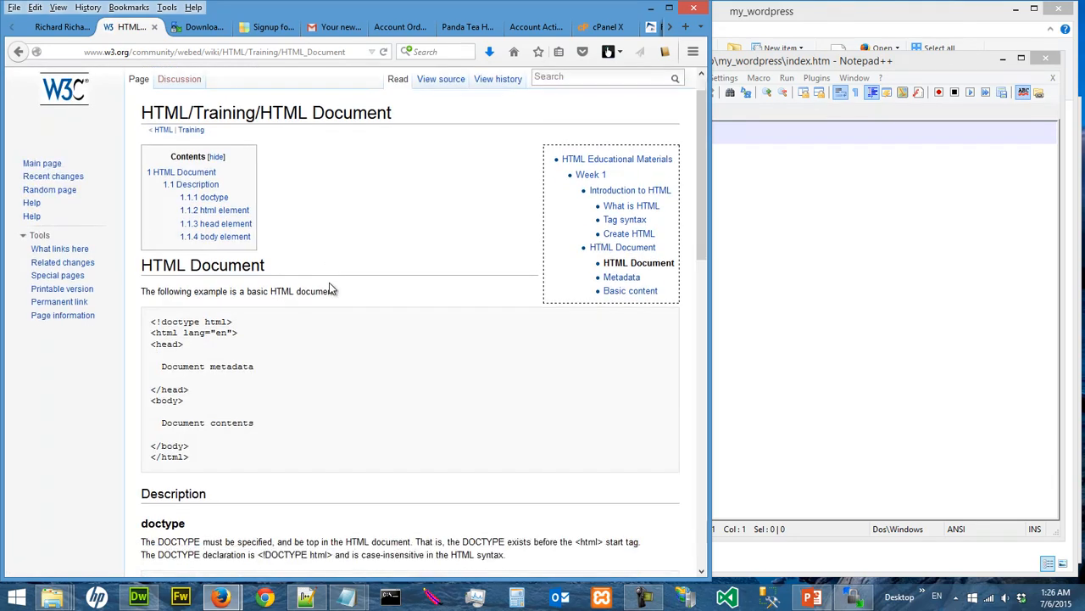
# Copy the basic HTML document example into the empty index.htm in Notepad++ and widen the editor window
pyautogui.moveTo(153, 276); pyautogui.dragTo(284, 412)
pyautogui.hotkey('ctrl', 'c')
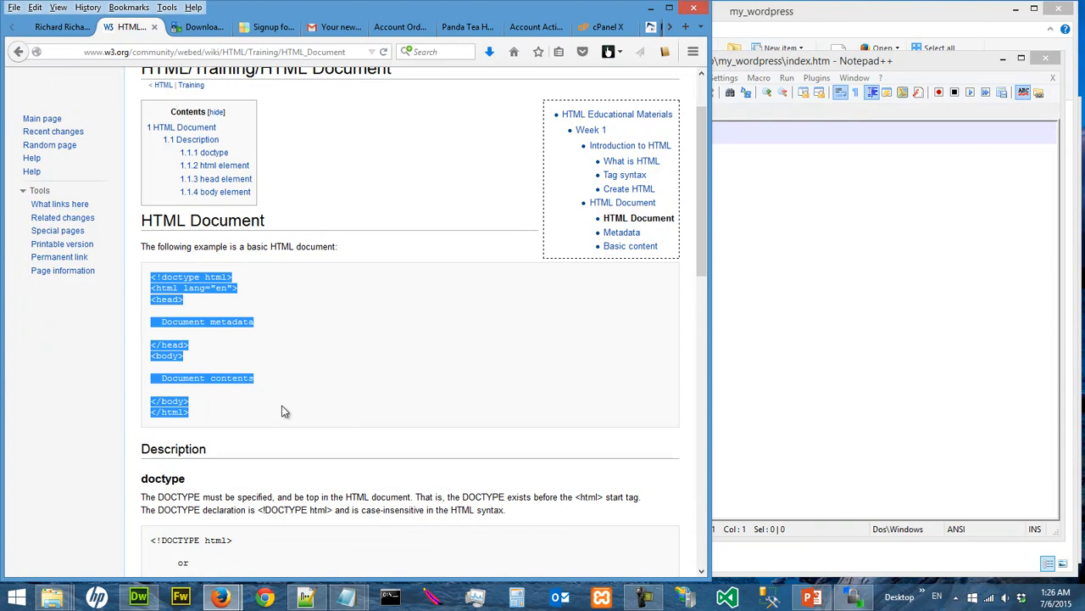
pyautogui.click(775, 281)
pyautogui.hotkey('ctrl', 'v')
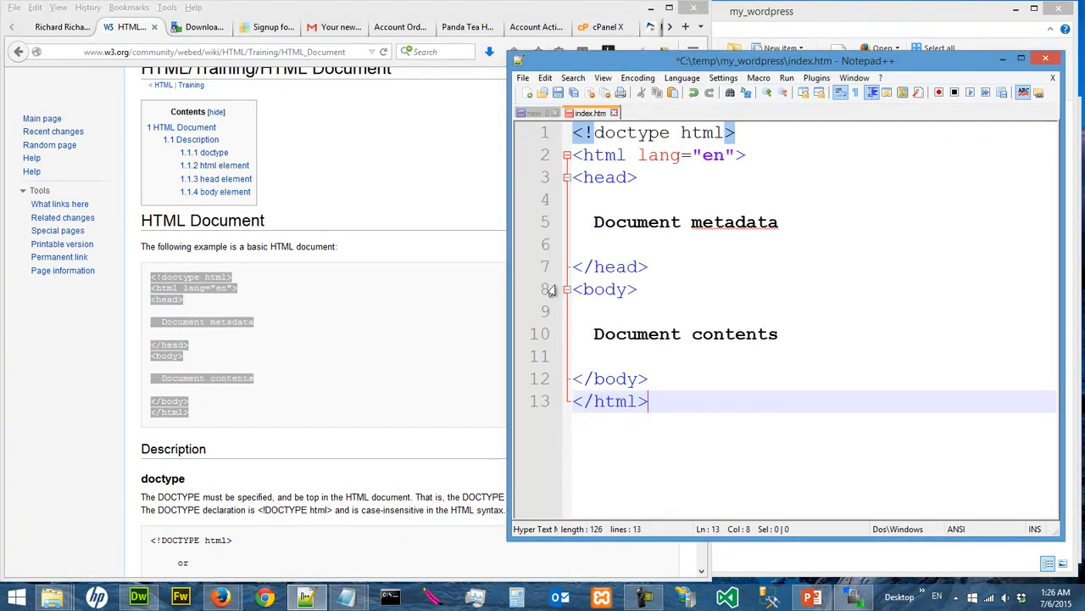
pyautogui.moveTo(509, 272); pyautogui.dragTo(295, 272)
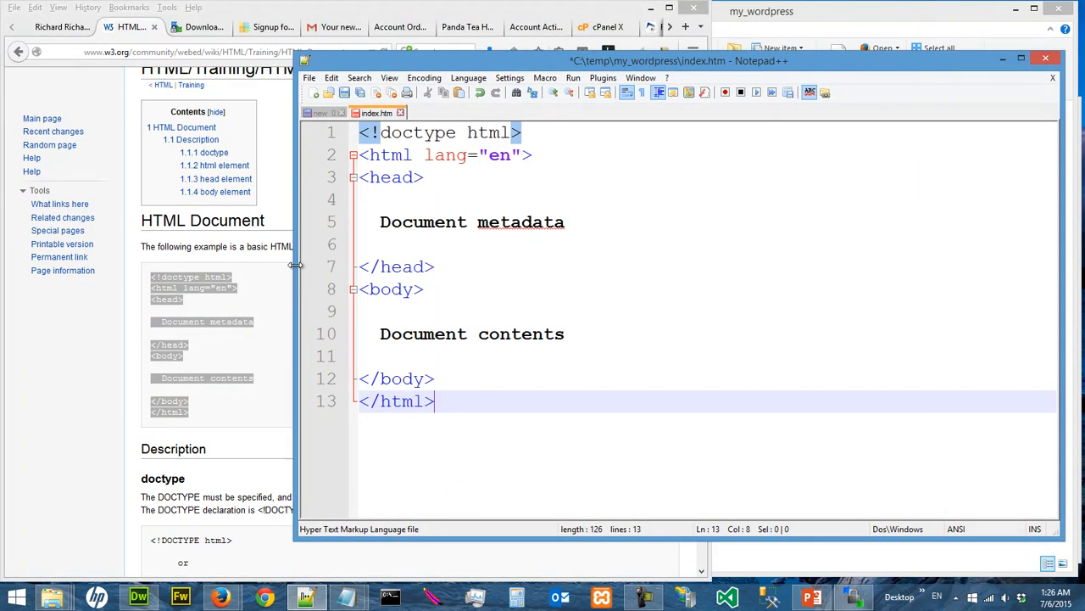
# Replace the Document metadata placeholder with a title element containing the site owner's full name followed by "under construction"
pyautogui.moveTo(380, 221); pyautogui.dragTo(603, 221)
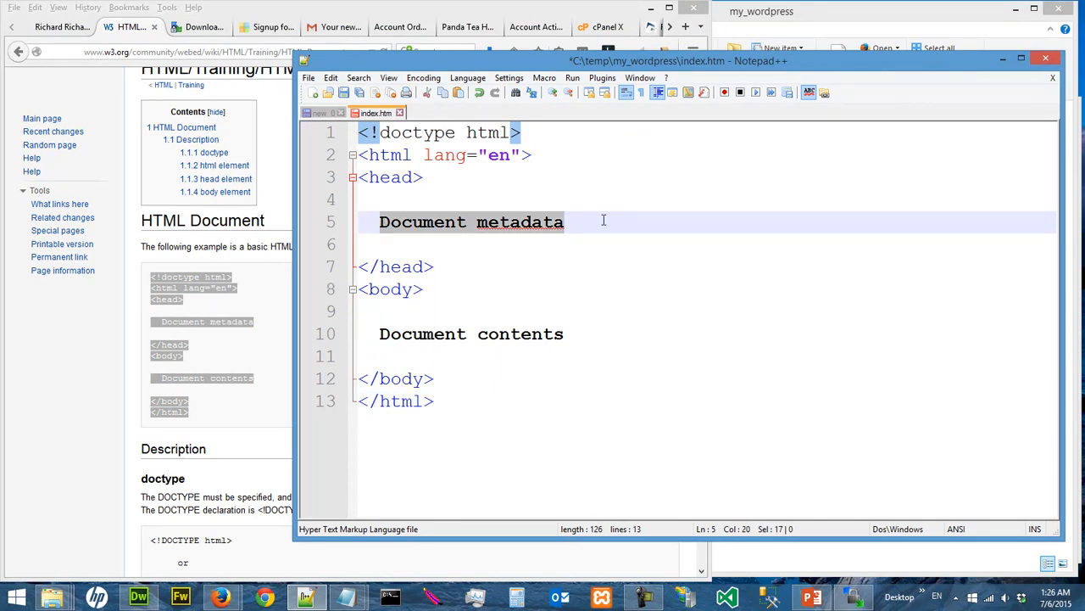
pyautogui.write('<title')
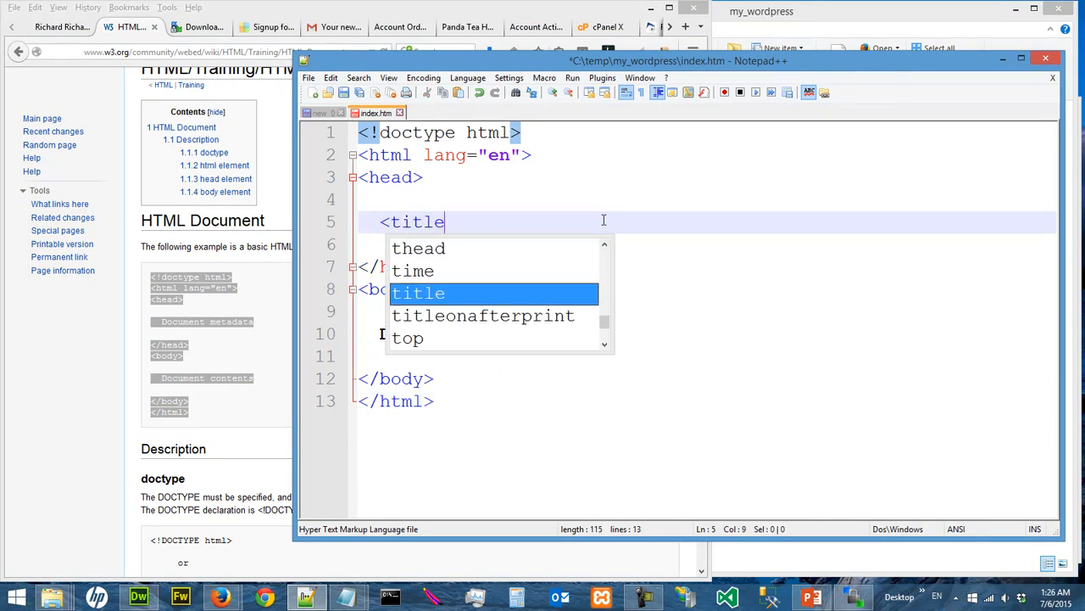
pyautogui.write('></title>')
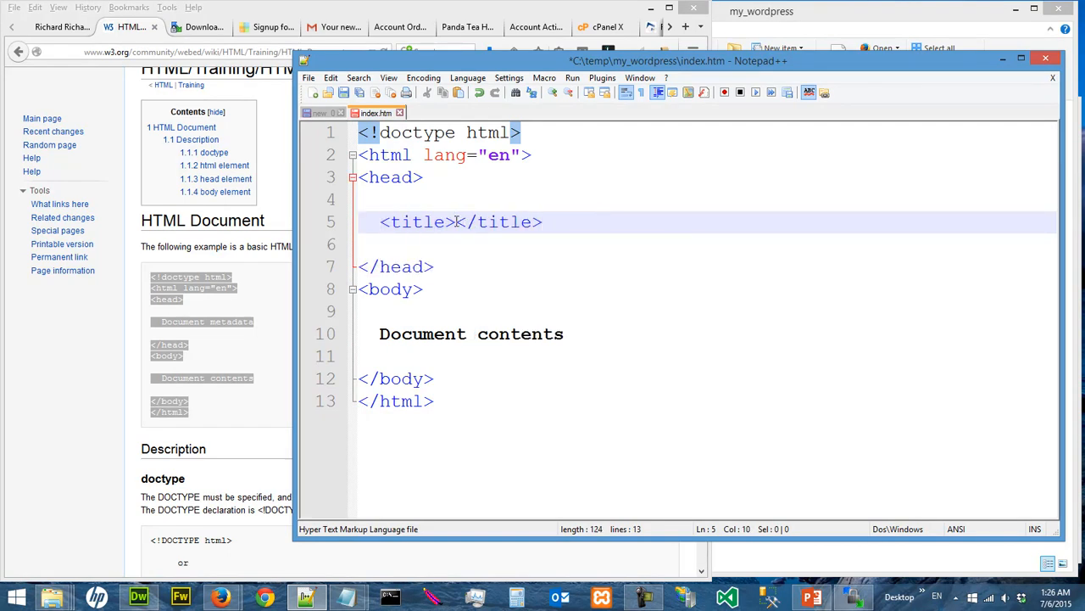
pyautogui.write('rich')
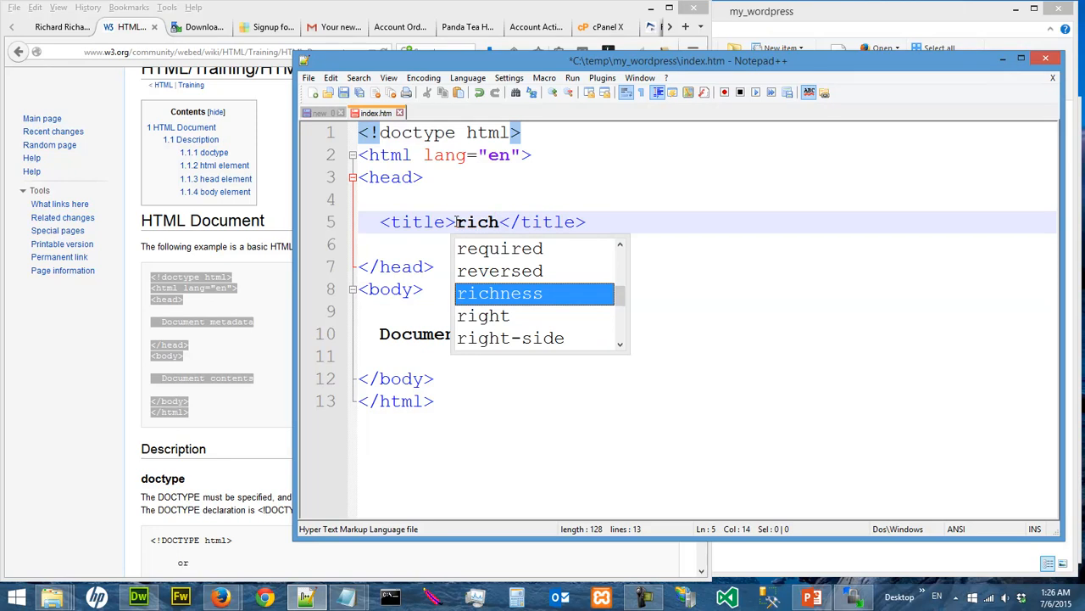
pyautogui.write('ard ri')
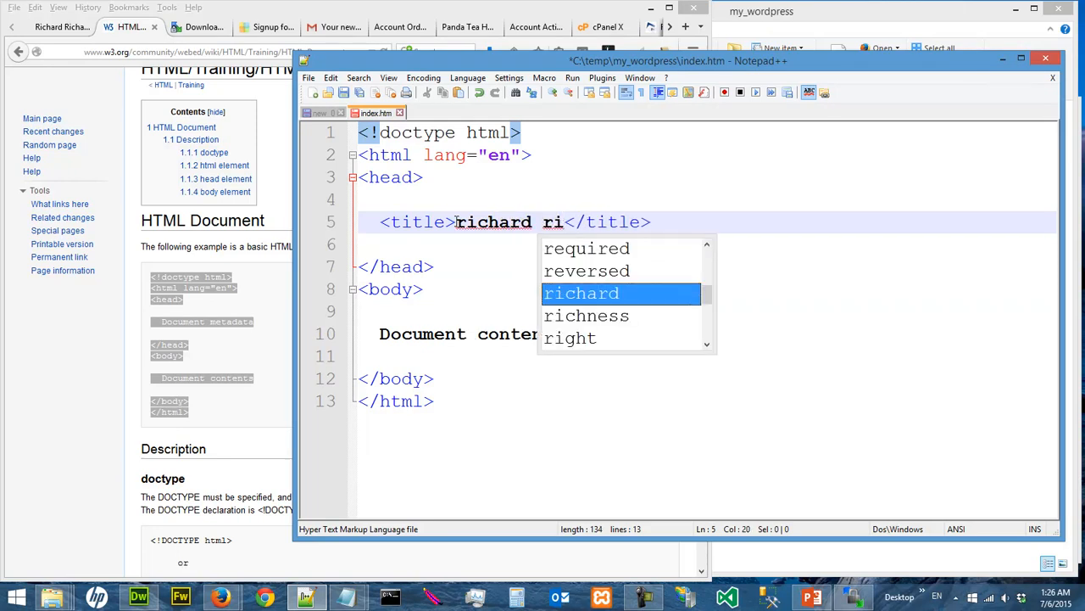
pyautogui.write('cardo und')
pyautogui.write('er const')
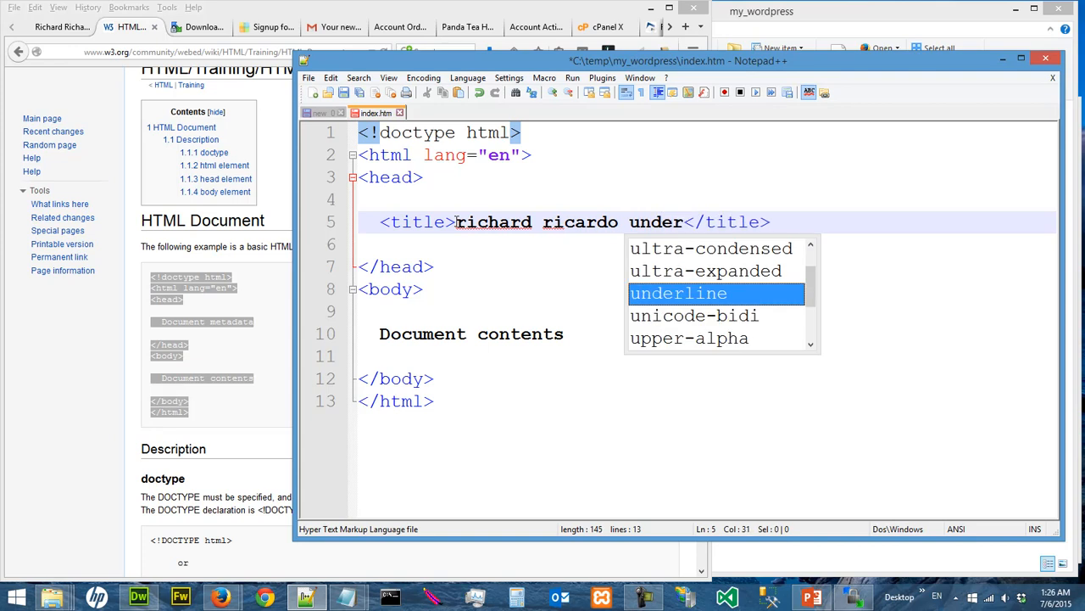
pyautogui.write('ru')
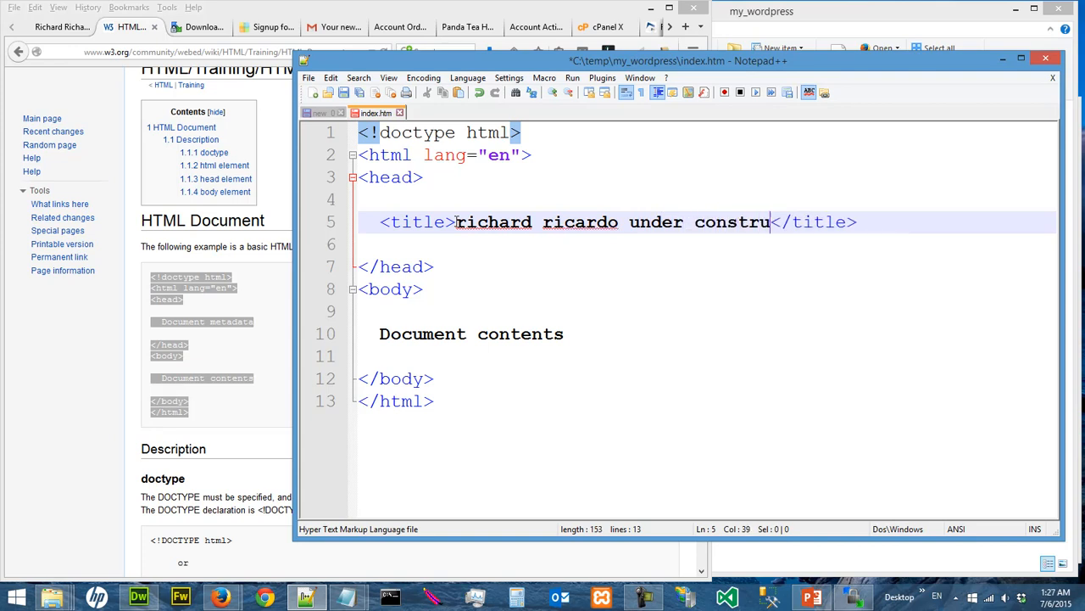
pyautogui.press('BackSpace')
pyautogui.press('BackSpace')
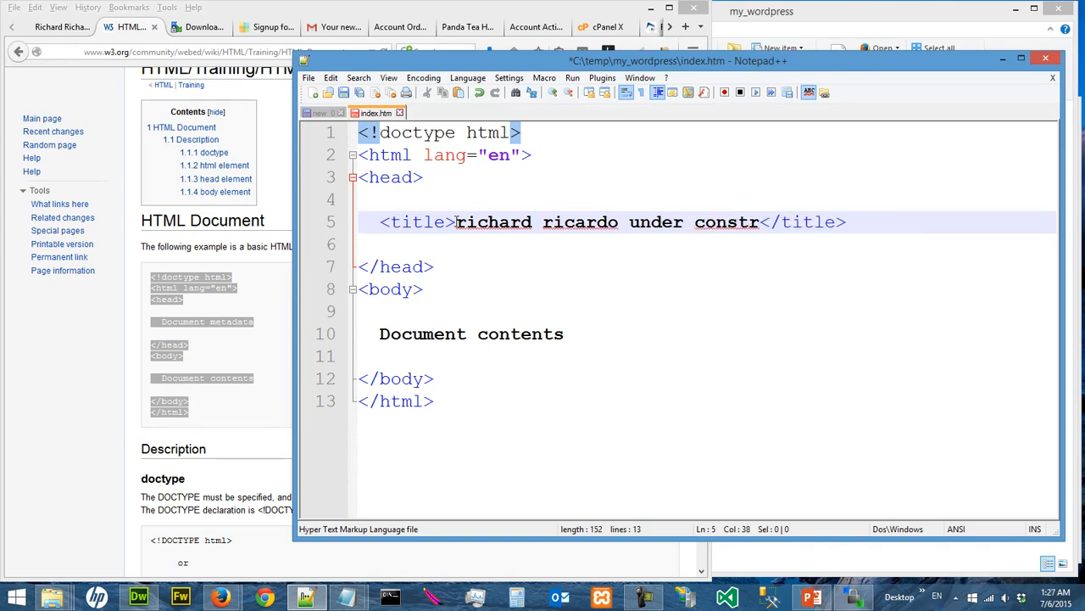
pyautogui.write('ruction')
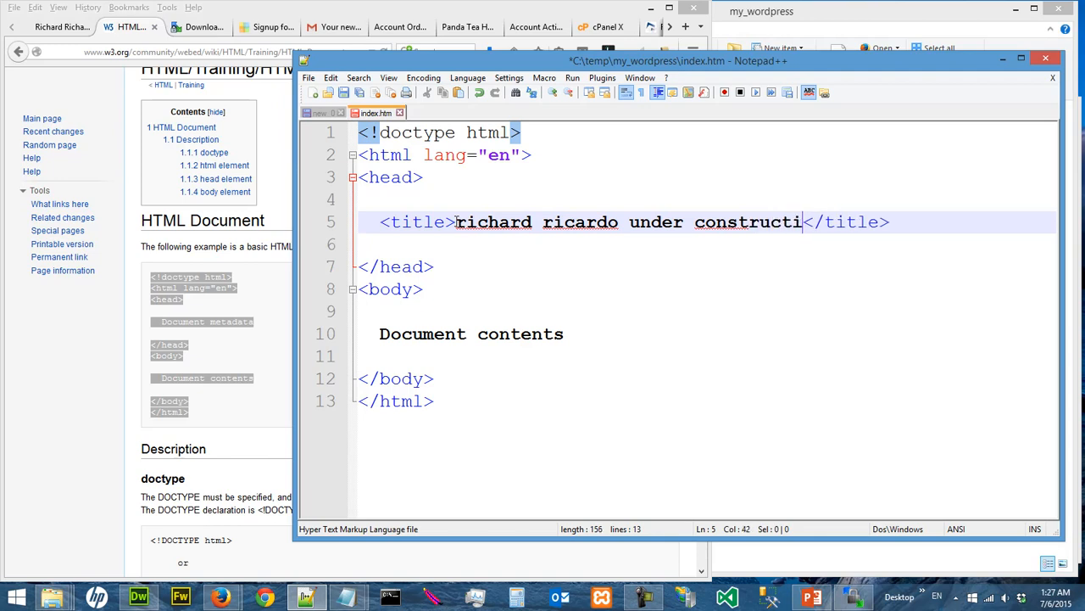
# Remove the blank lines directly above and below the title element in the head section
pyautogui.click(383, 204)
pyautogui.press('Delete')
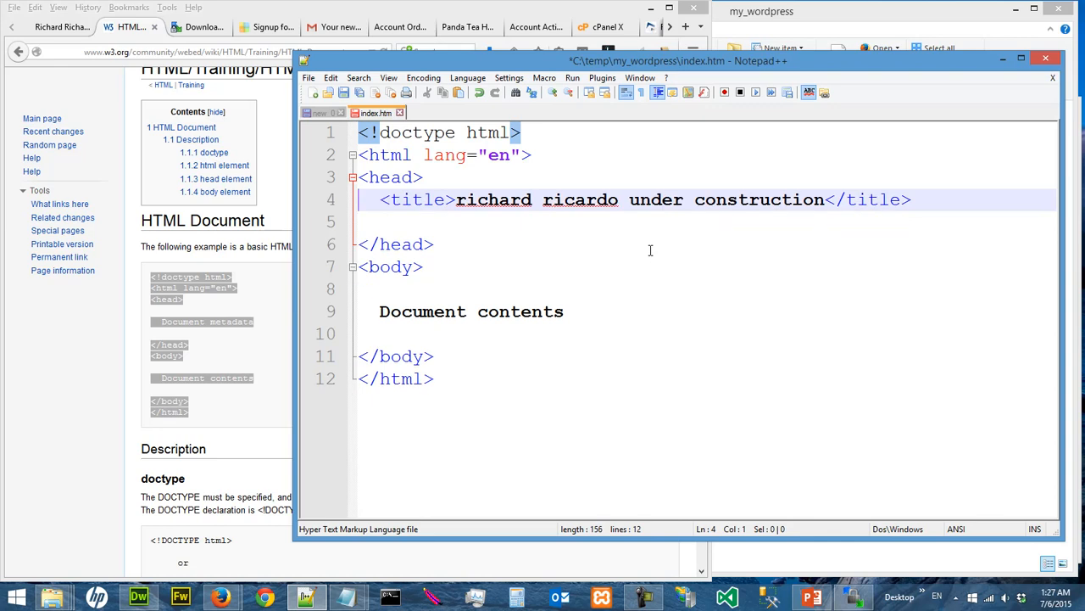
pyautogui.press('Down')
pyautogui.press('Delete')
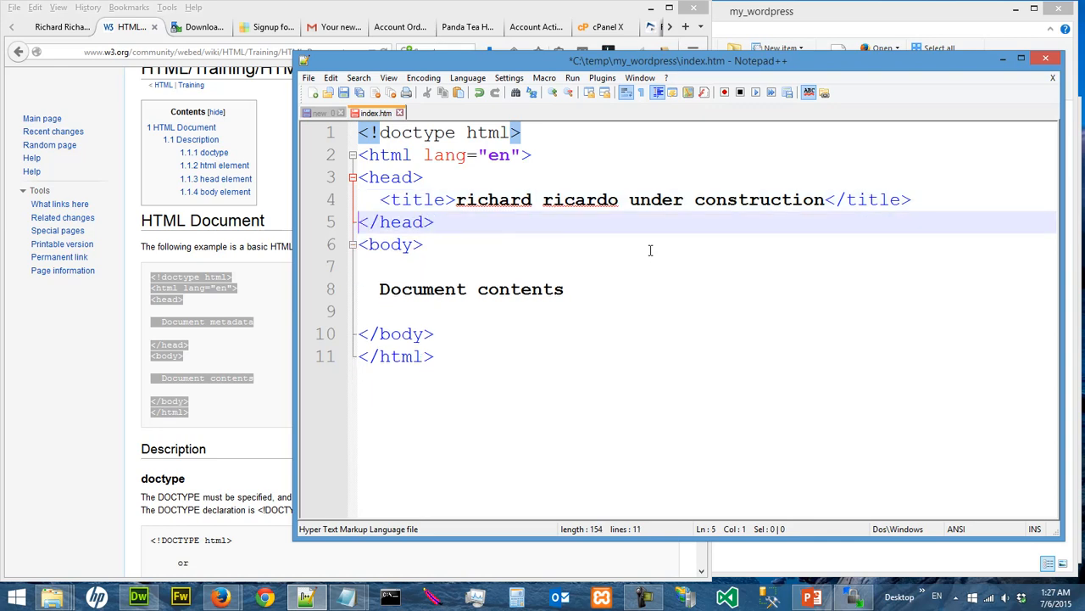
# Replace the Document contents placeholder in the body with an empty h1 element and place the cursor between its tags
pyautogui.moveTo(379, 289); pyautogui.dragTo(565, 289)
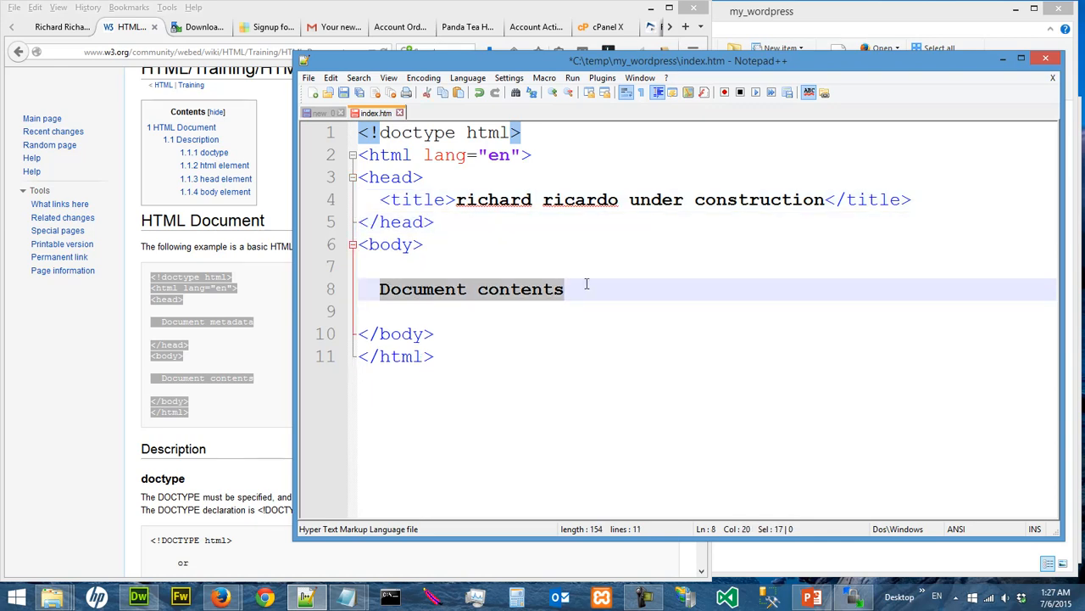
pyautogui.write('<ht>')
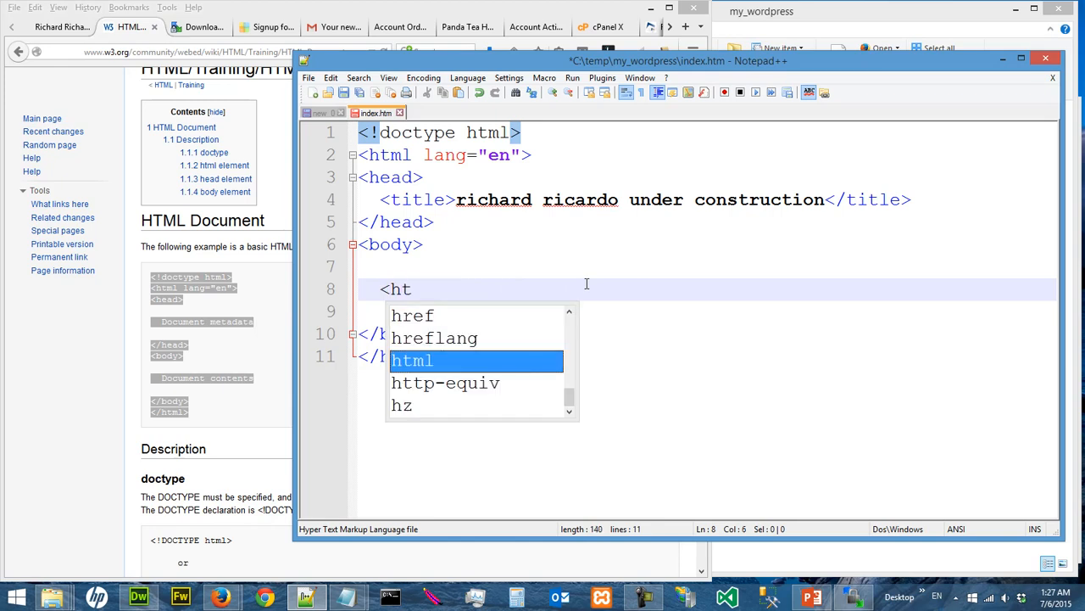
pyautogui.press('BackSpace')
pyautogui.press('BackSpace')
pyautogui.write('1><')
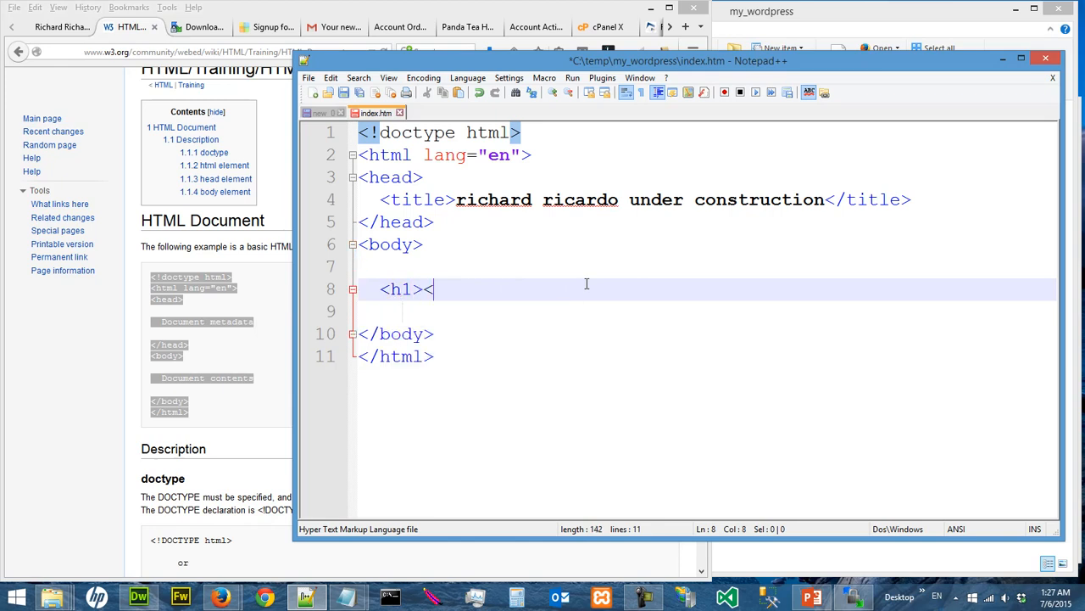
pyautogui.write('/h1>')
pyautogui.press('Left')
pyautogui.press('Left')
pyautogui.press('Left')
pyautogui.press('Left')
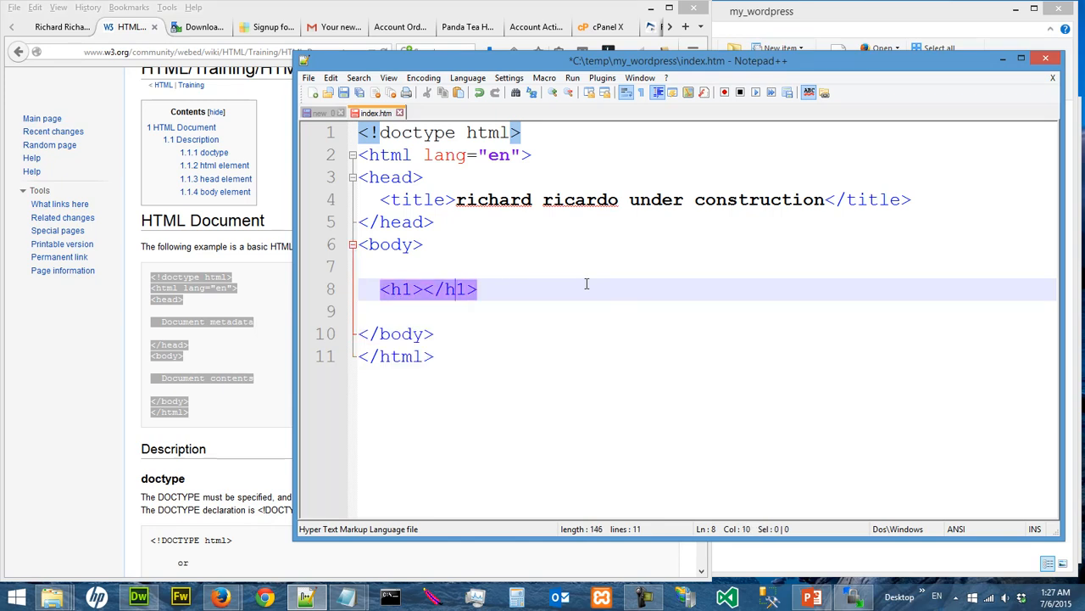
pyautogui.press('Left')
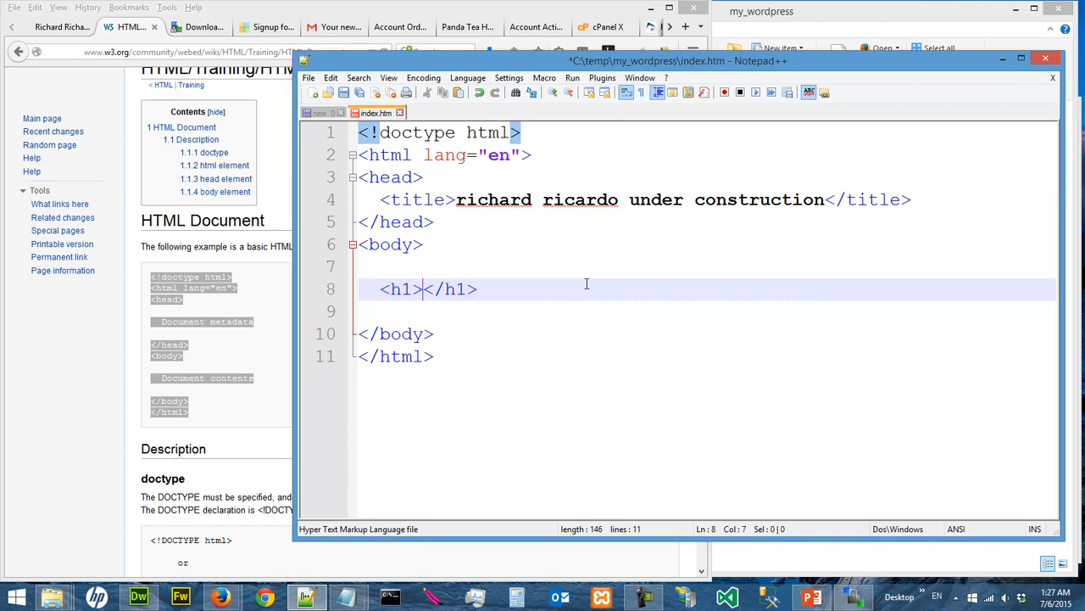
pyautogui.write('th')
pyautogui.press('BackSpace')
pyautogui.press('BackSpace')
pyautogui.moveTo(660, 63); pyautogui.dragTo(463, 76)
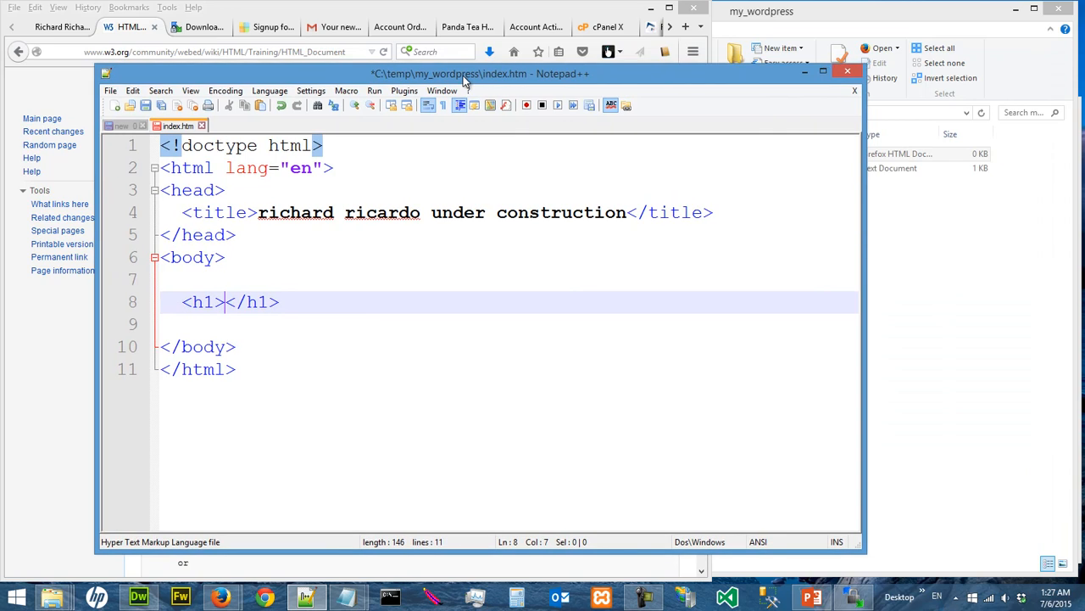
pyautogui.click(996, 303)
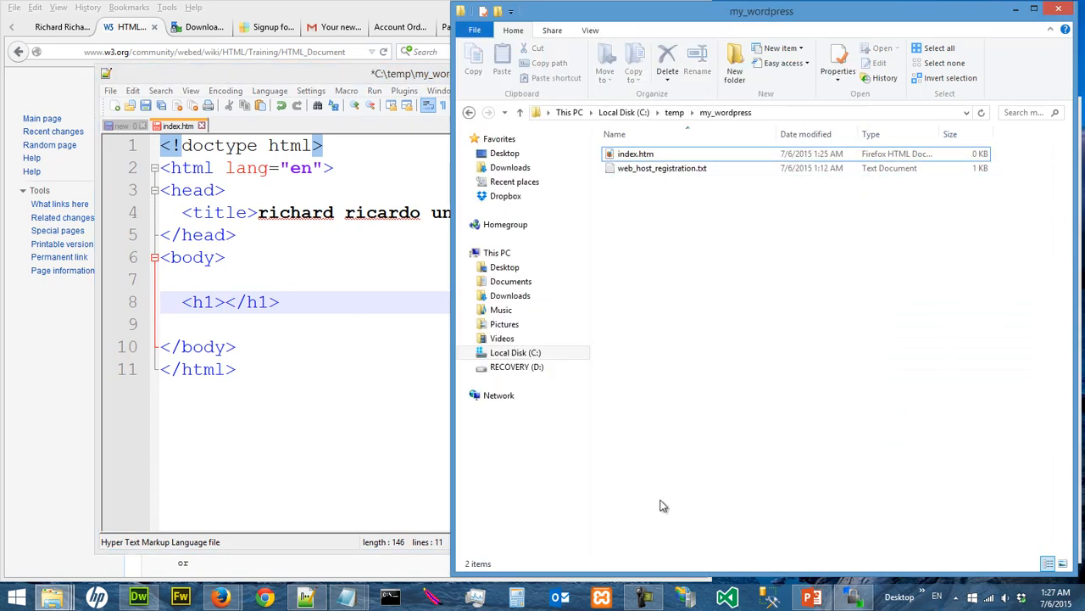
pyautogui.click(362, 597)
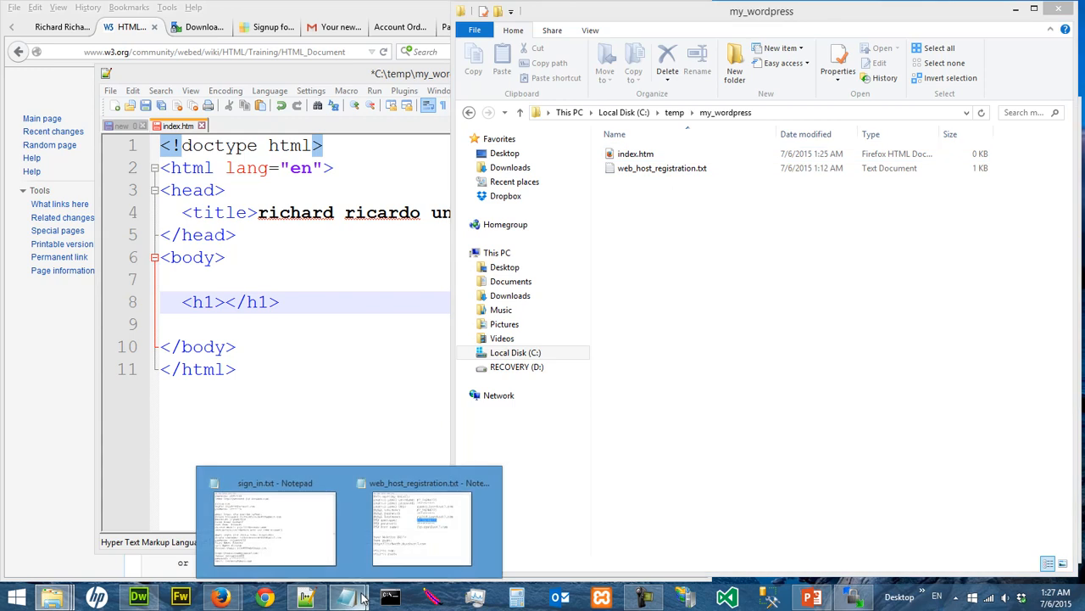
pyautogui.click(422, 521)
pyautogui.click(806, 303)
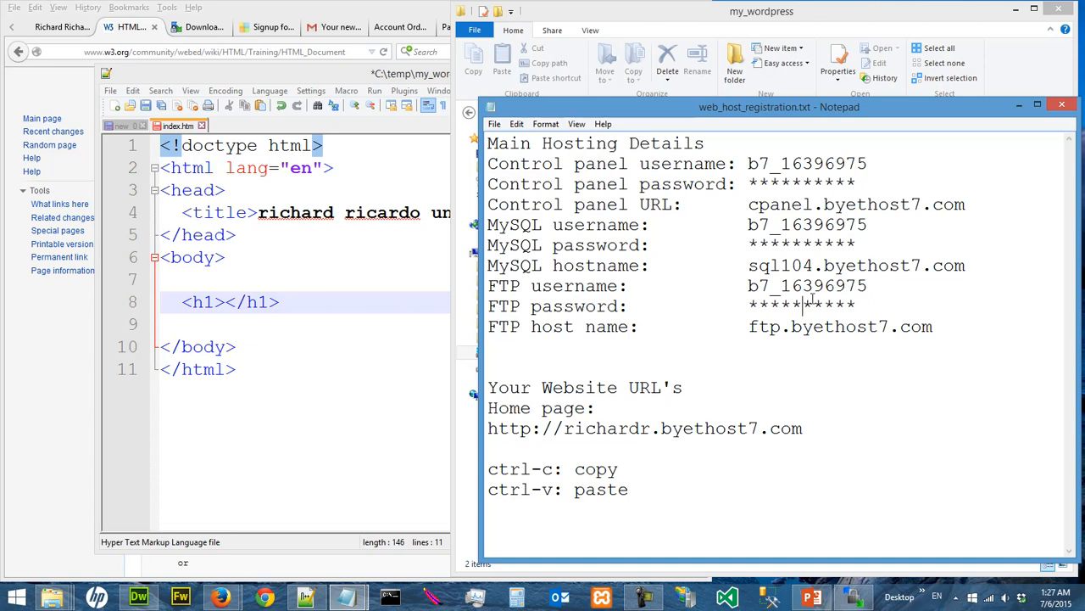
pyautogui.moveTo(811, 428); pyautogui.dragTo(568, 432)
pyautogui.hotkey('ctrl', 'c')
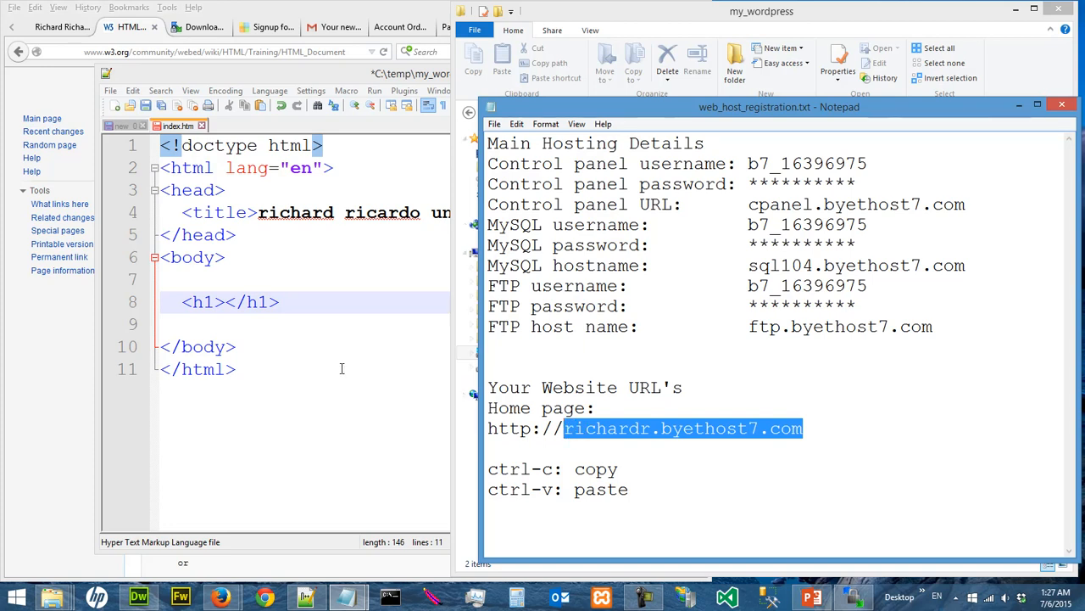
pyautogui.click(343, 369)
pyautogui.click(226, 302)
pyautogui.hotkey('ctrl', 'v')
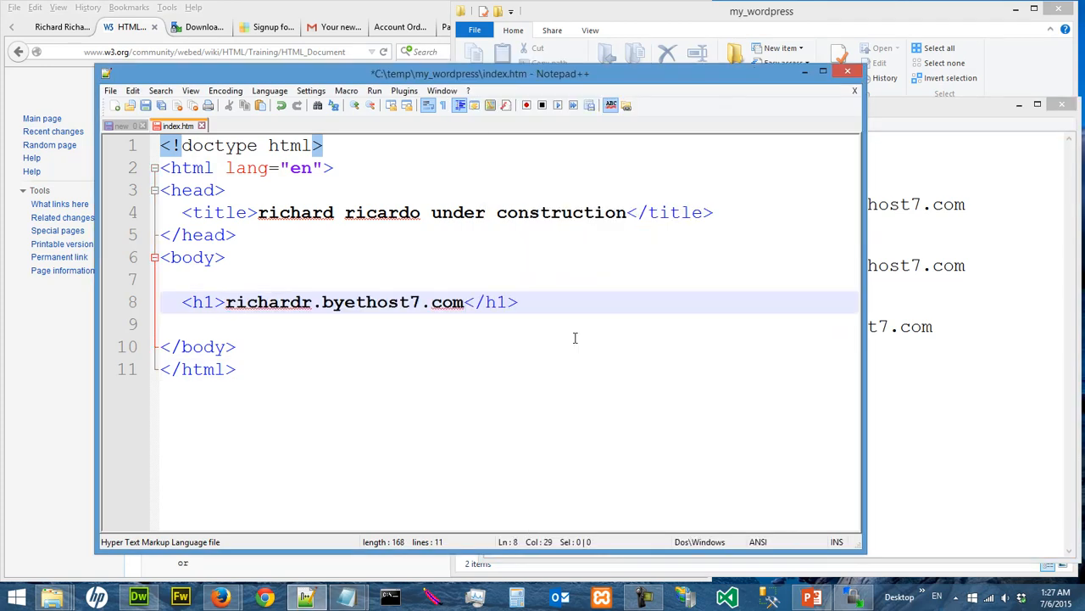
# Add "is under construction" after the domain in the h1 heading and save index.htm
pyautogui.write('is under co')
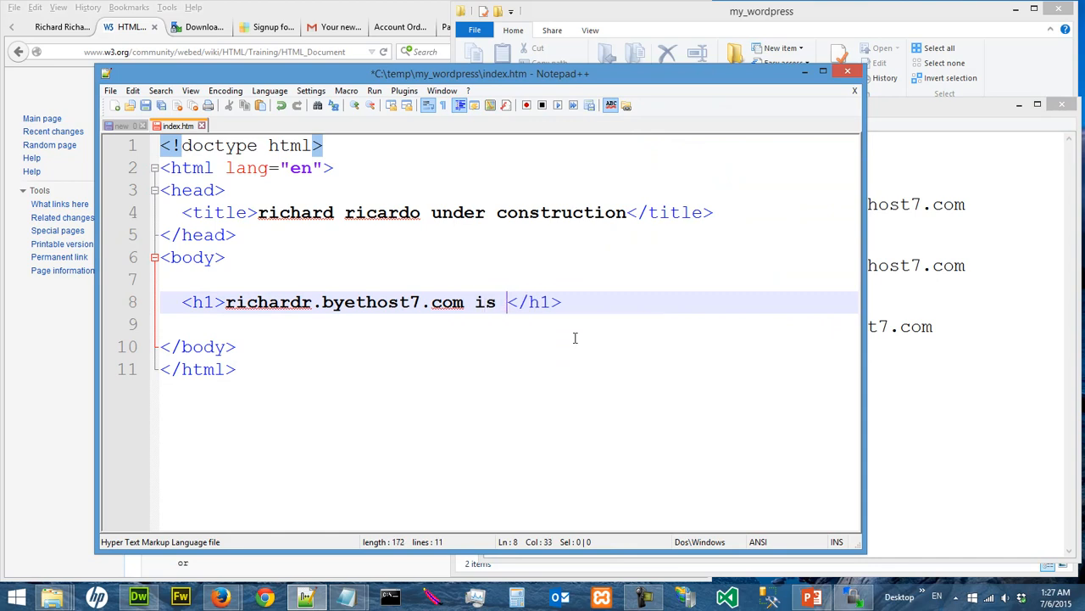
pyautogui.write('nstru')
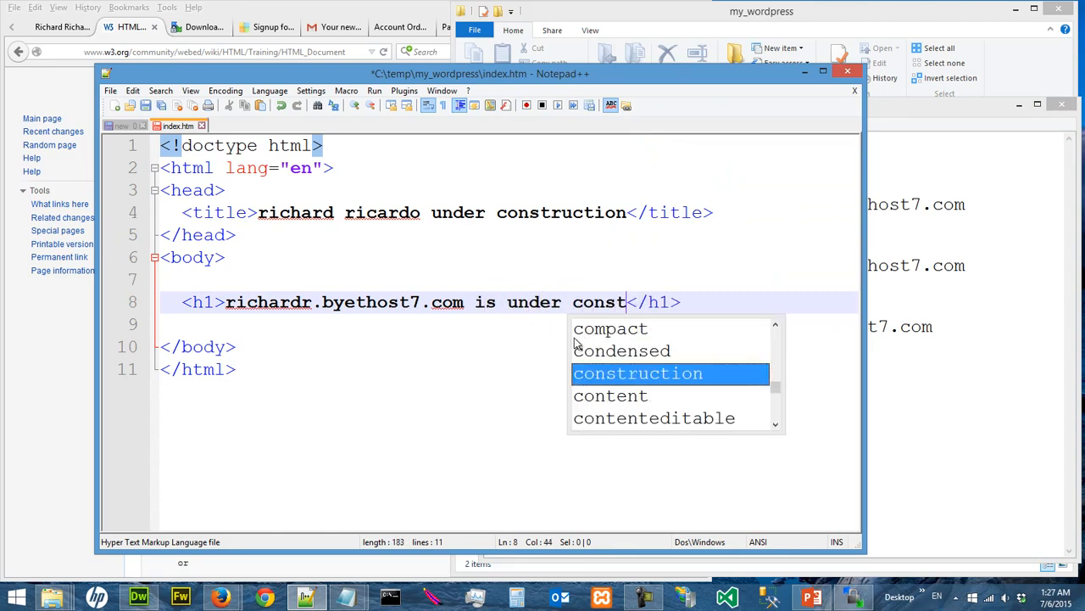
pyautogui.write('ction')
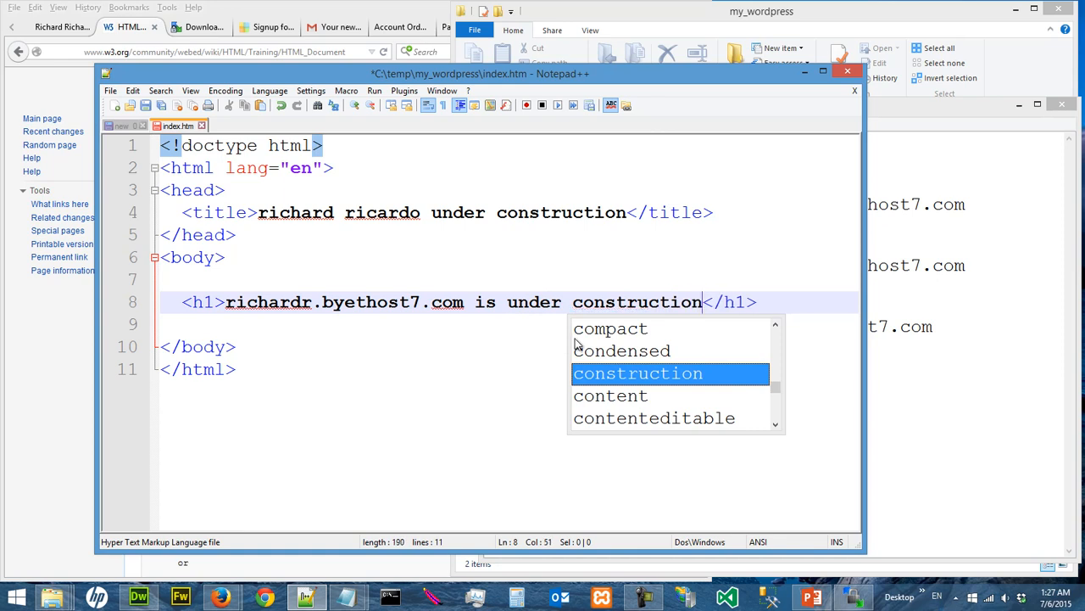
pyautogui.click(450, 365)
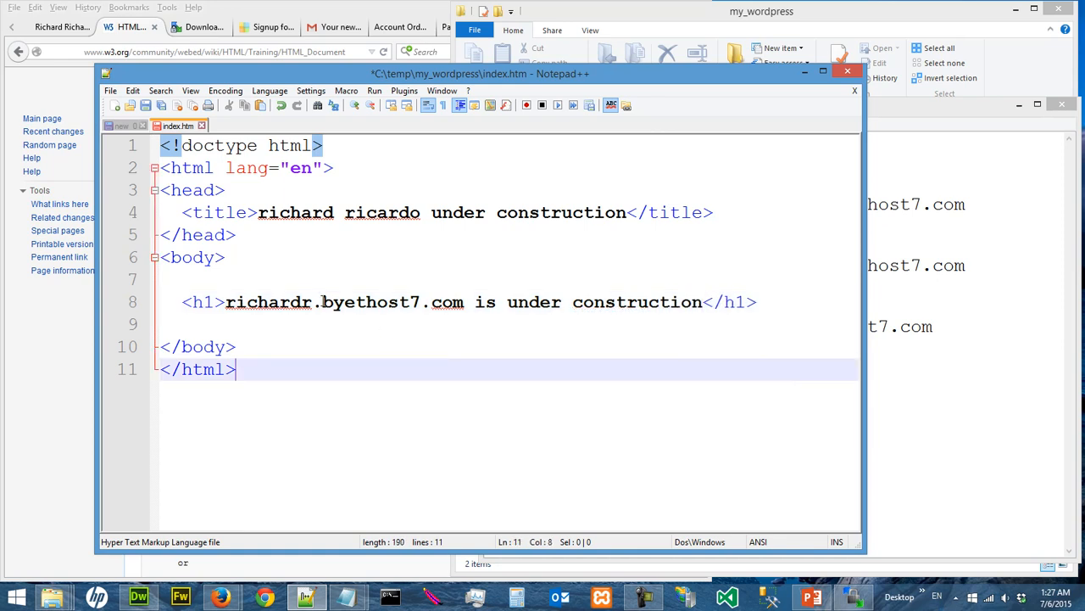
pyautogui.click(475, 302)
pyautogui.hotkey('ctrl', 's')
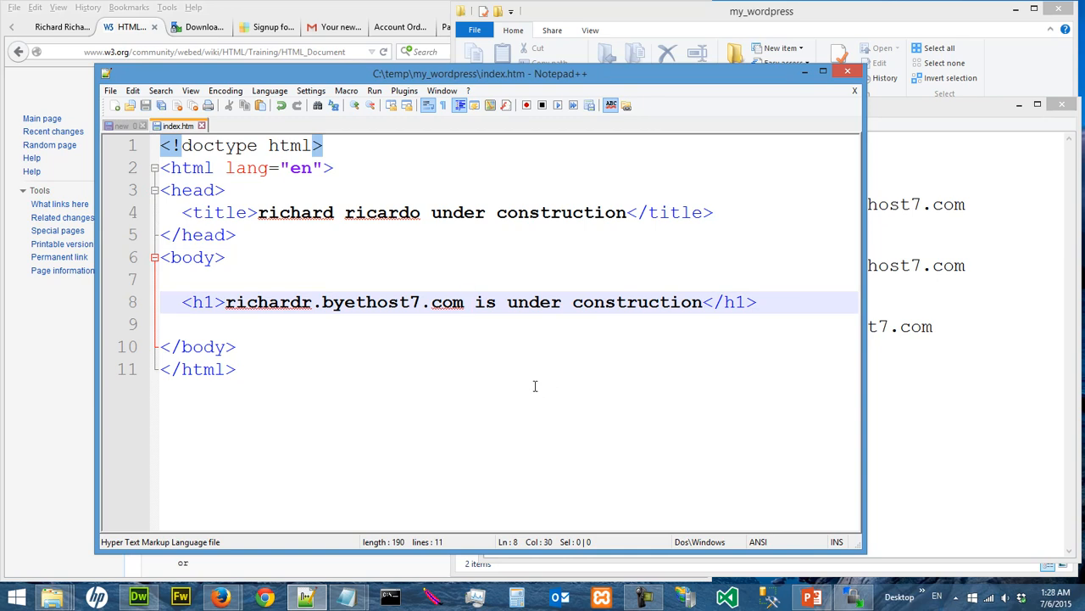
# Preview the local index.htm from the my_wordpress folder in Firefox and close the preview
pyautogui.moveTo(52, 597)
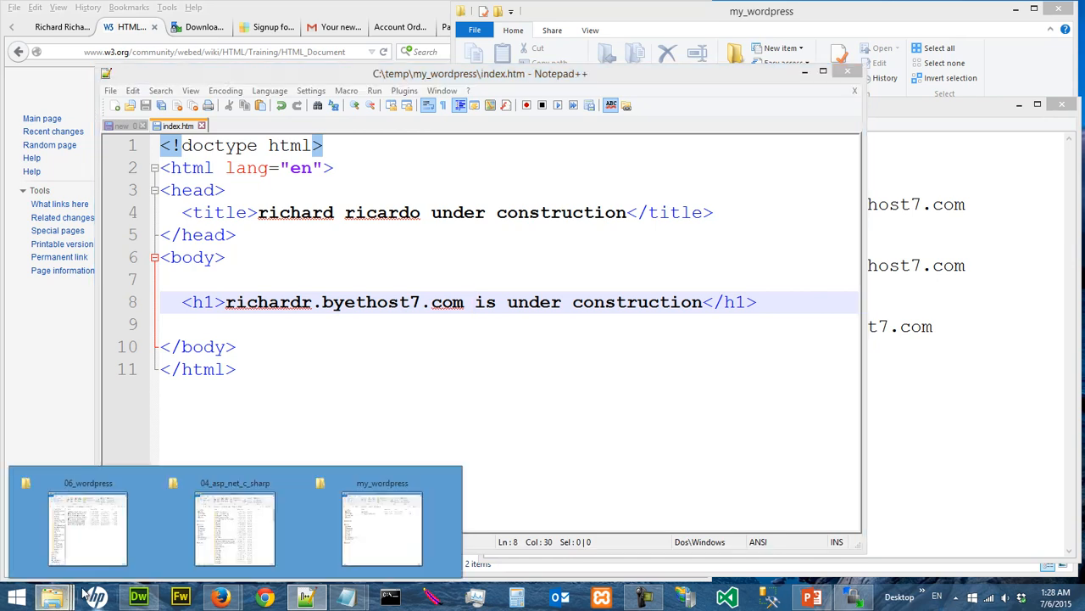
pyautogui.click(347, 528)
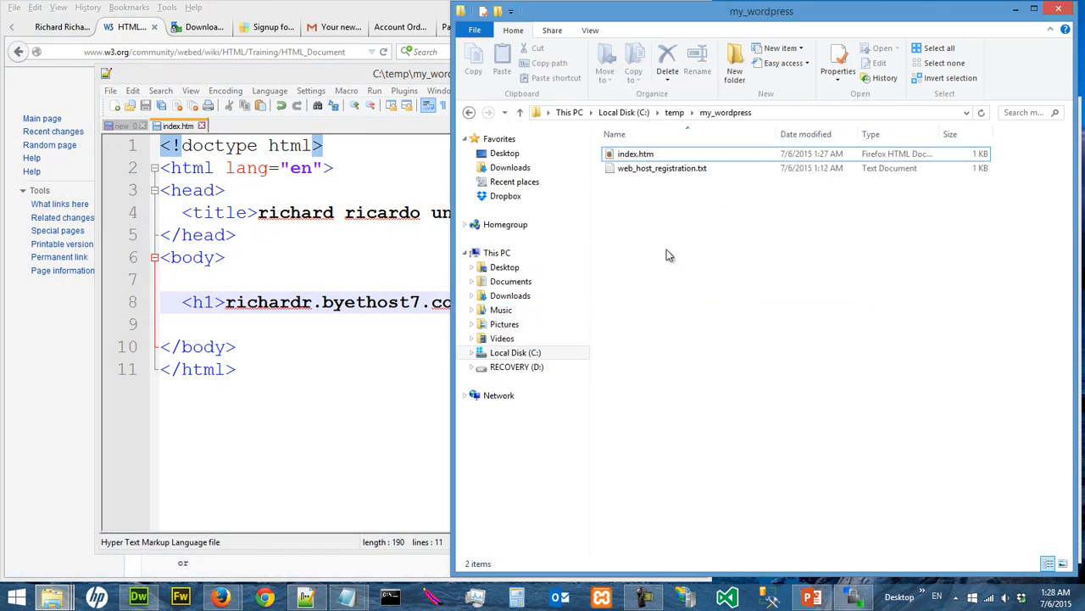
pyautogui.click(649, 156)
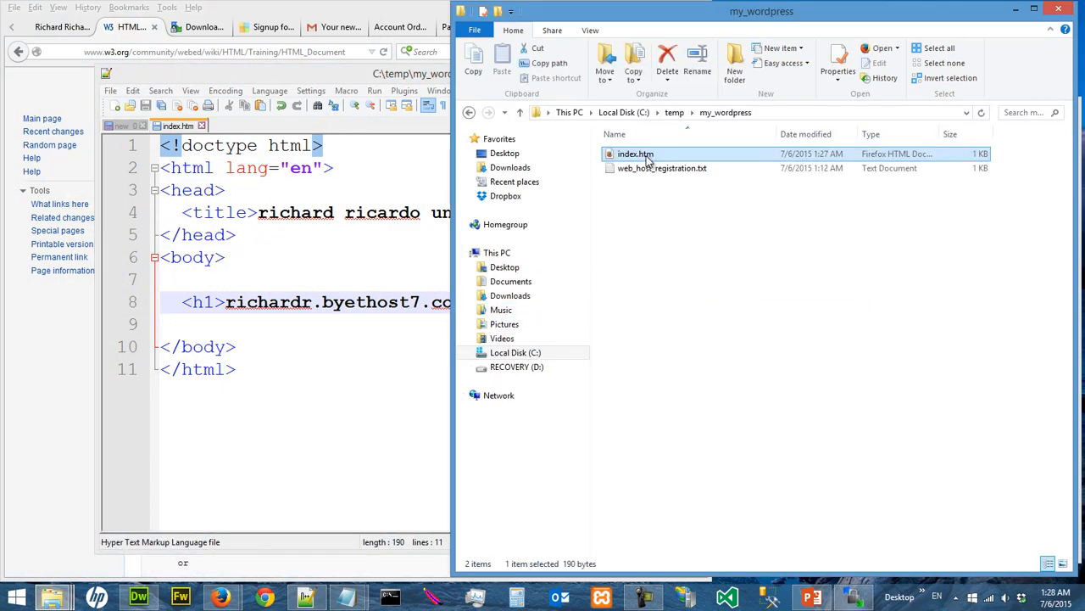
pyautogui.rightClick(649, 159)
pyautogui.click(636, 154)
pyautogui.doubleClick(635, 153)
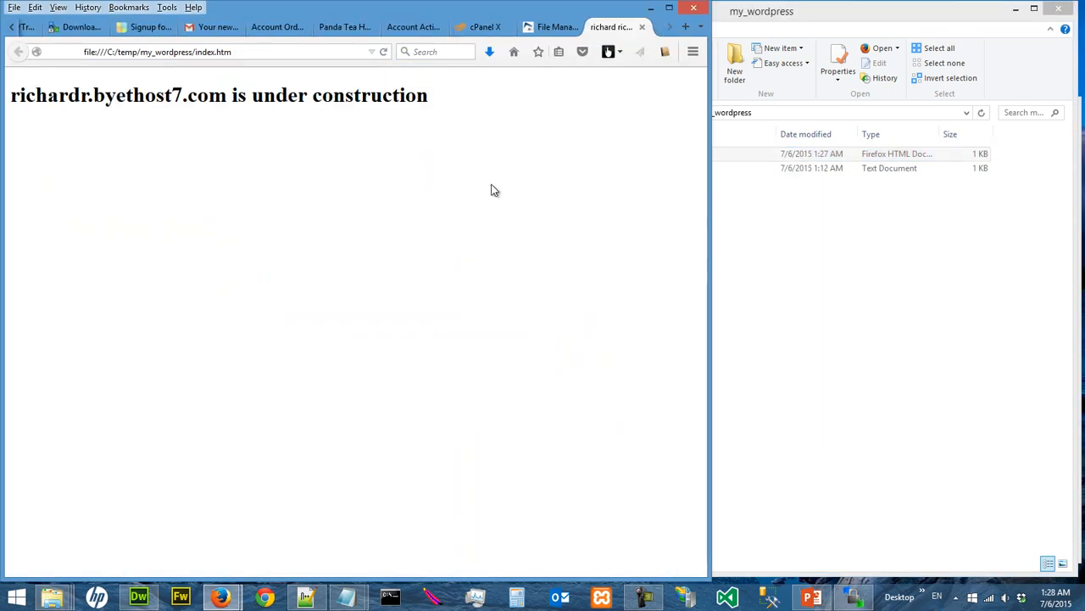
pyautogui.click(642, 27)
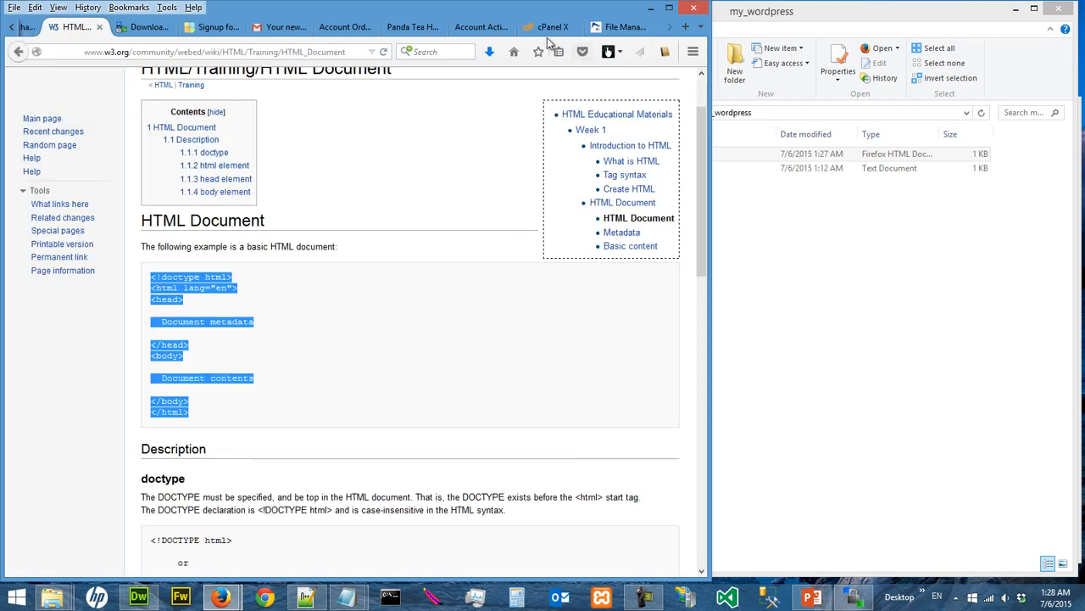
# Check the htdocs folder contents in the online File Manager and the home page currently served at the site's address
pyautogui.click(616, 27)
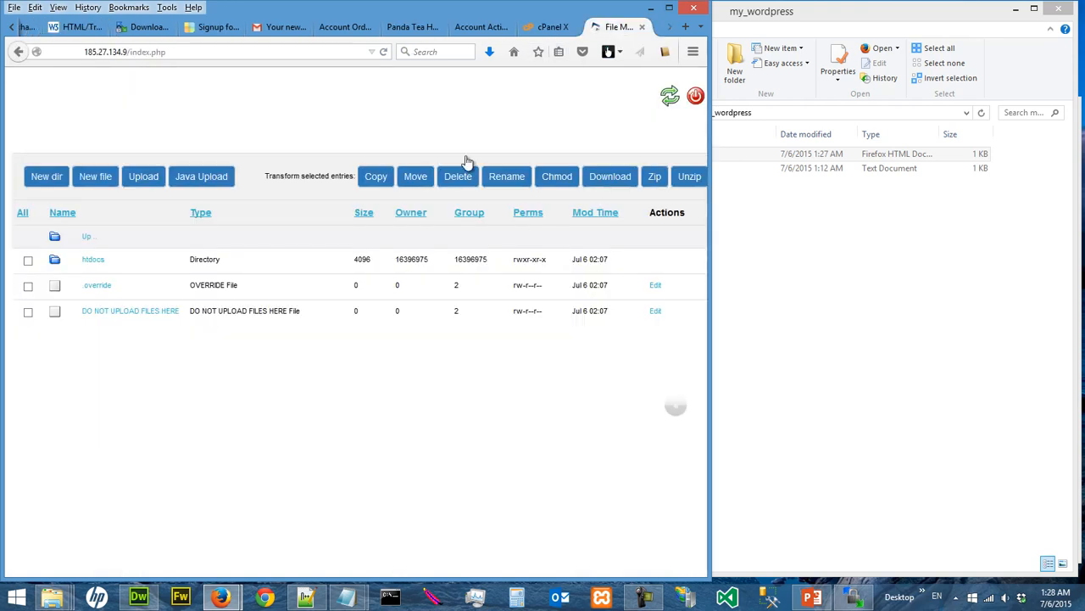
pyautogui.click(95, 262)
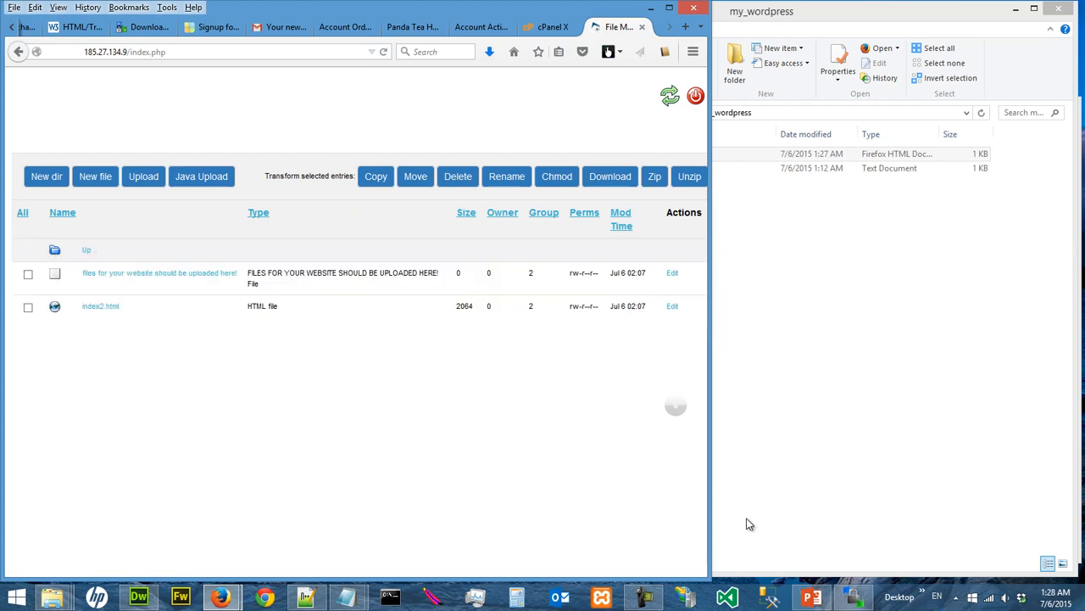
pyautogui.click(535, 28)
pyautogui.click(479, 26)
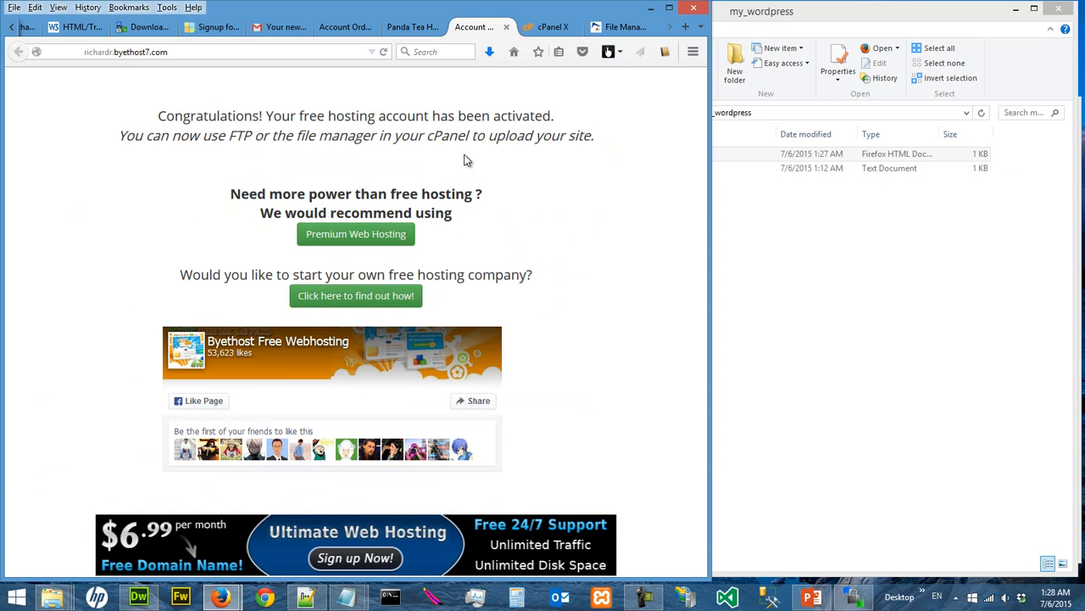
pyautogui.click(185, 53)
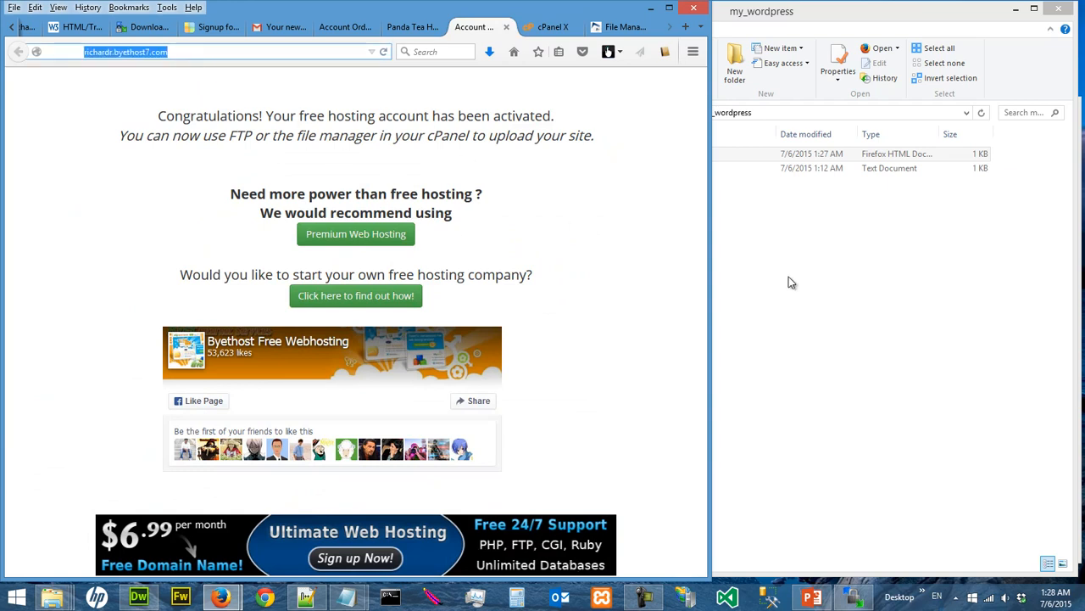
# Switch to WinSCP and upload index.htm from the local my_wordpress folder to the remote htdocs folder with default transfer settings
pyautogui.click(853, 597)
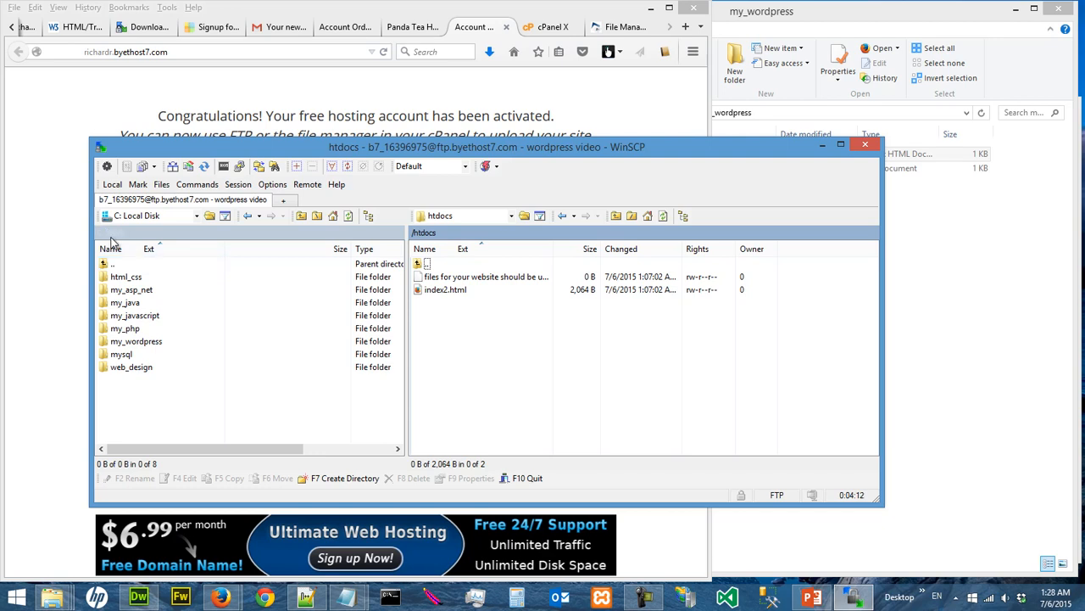
pyautogui.doubleClick(136, 341)
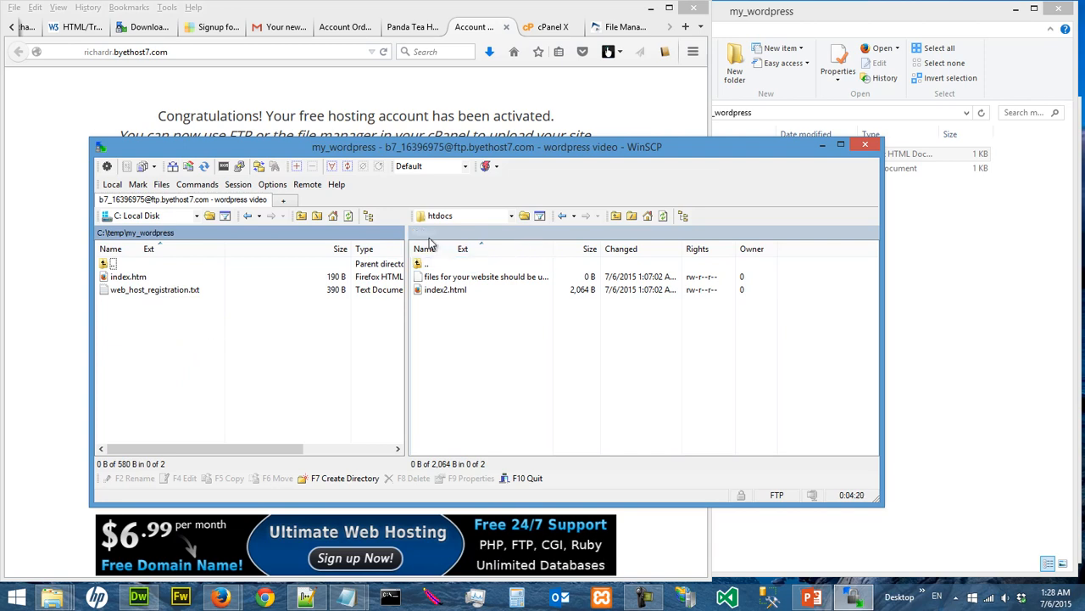
pyautogui.moveTo(141, 283); pyautogui.dragTo(500, 366)
pyautogui.moveTo(499, 359); pyautogui.dragTo(498, 360)
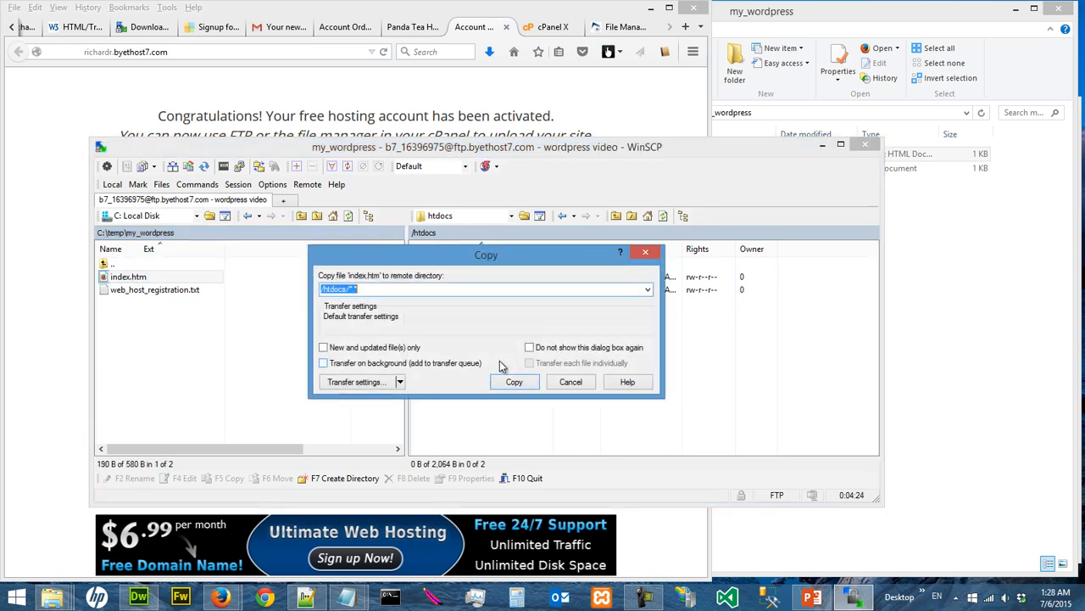
pyautogui.click(512, 384)
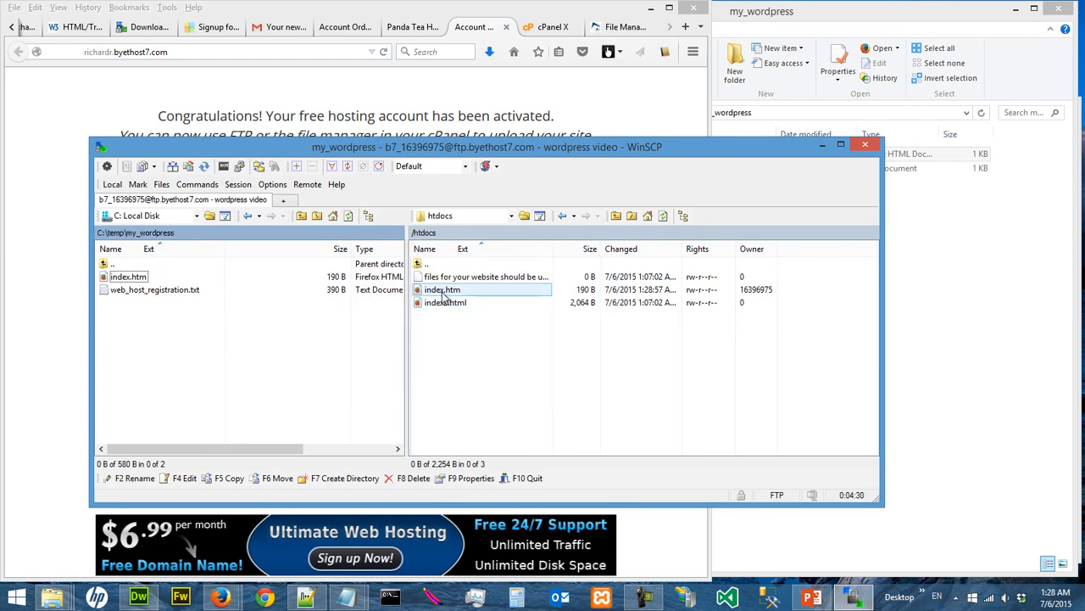
# Reload the site's live home page in Firefox to check the uploaded page
pyautogui.click(25, 174)
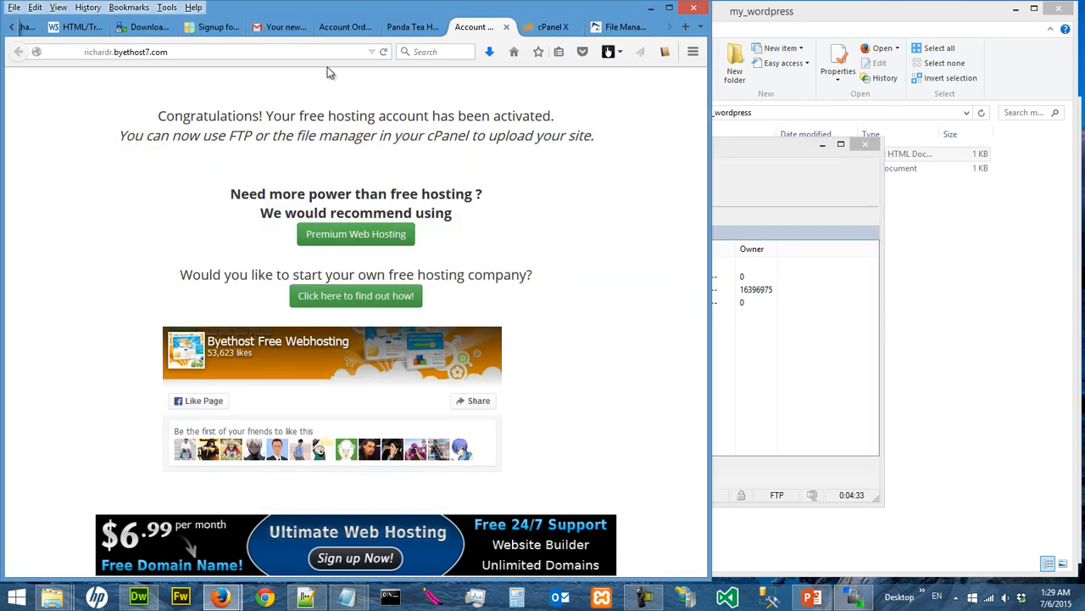
pyautogui.click(383, 52)
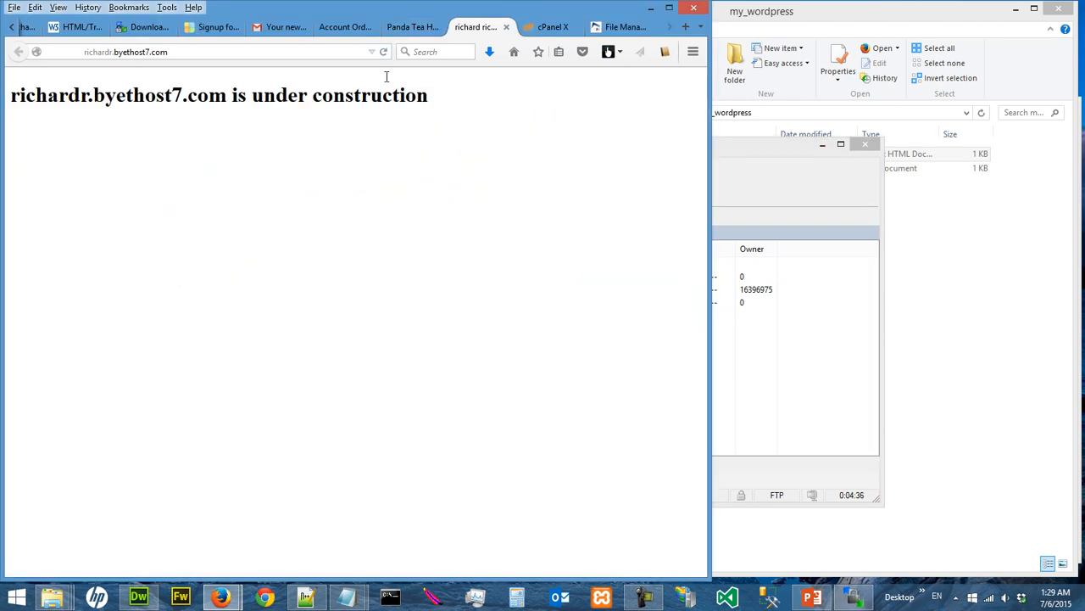
pyautogui.click(225, 50)
# Delete index2.html from the remote htdocs folder in WinSCP
pyautogui.click(719, 152)
pyautogui.click(443, 307)
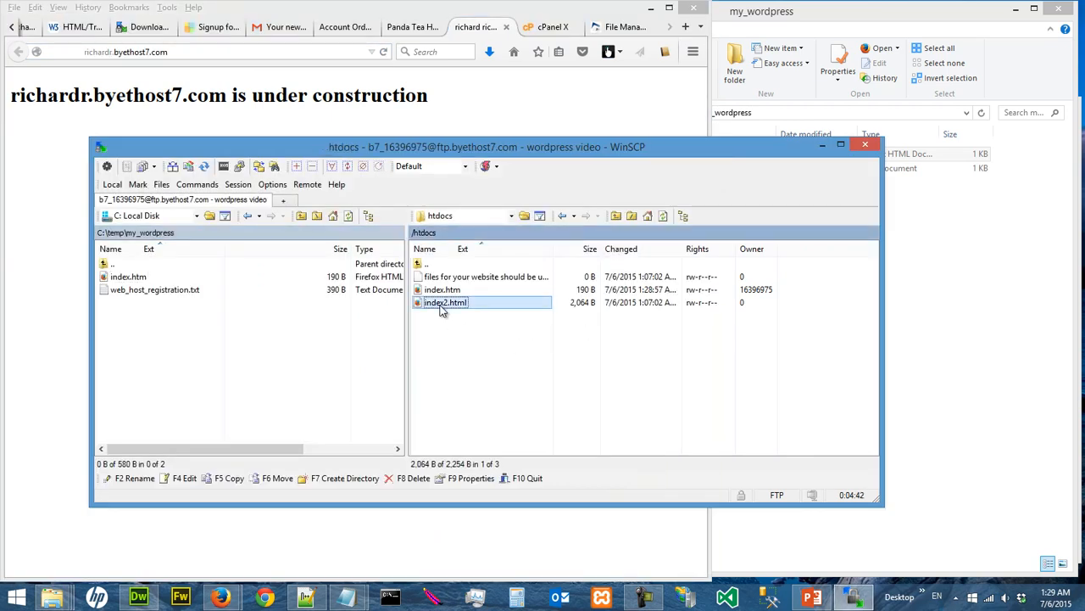
pyautogui.rightClick(443, 309)
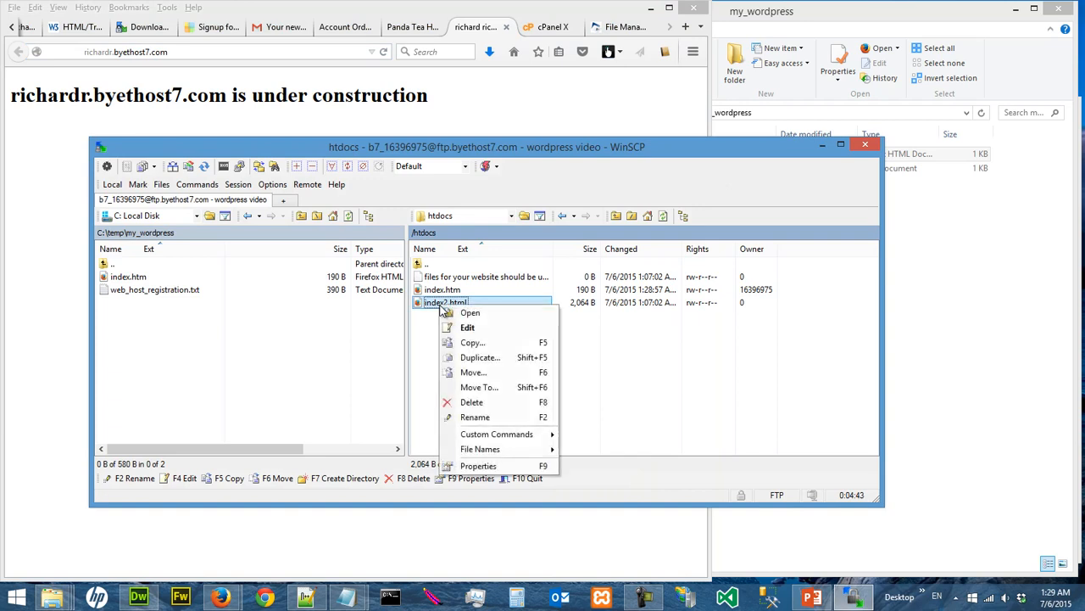
pyautogui.click(474, 401)
pyautogui.click(434, 339)
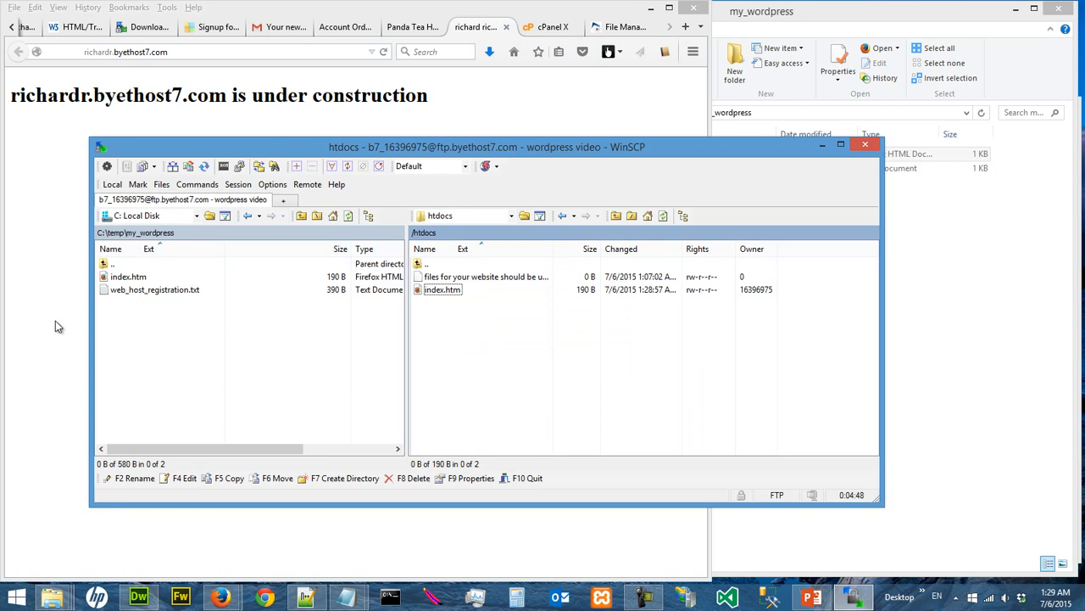
# Reload the live home page in Firefox once more and compare it with the htdocs files in WinSCP
pyautogui.click(87, 290)
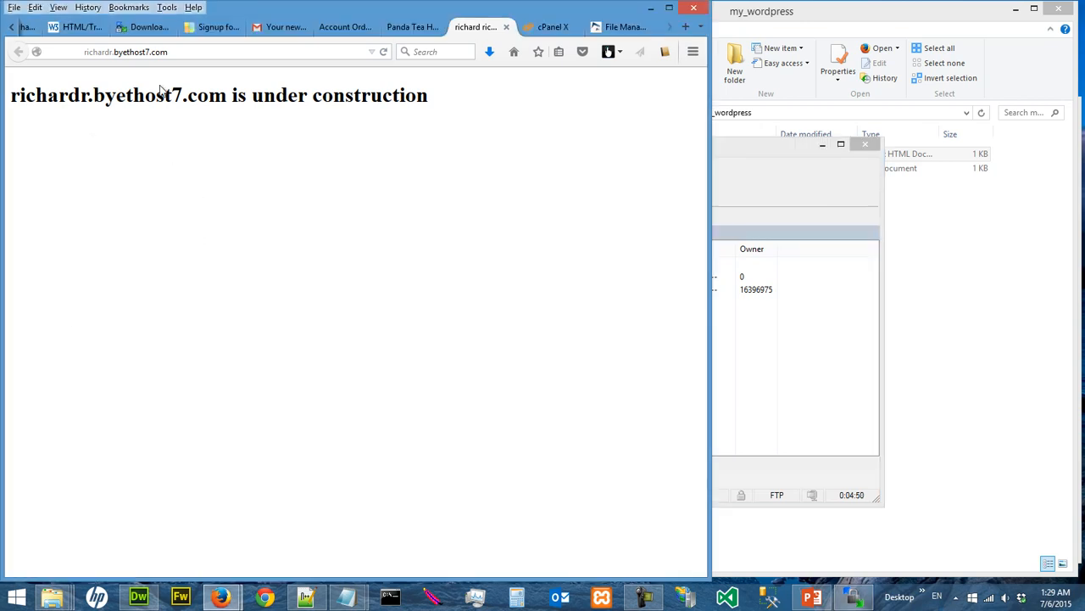
pyautogui.click(179, 51)
pyautogui.click(220, 159)
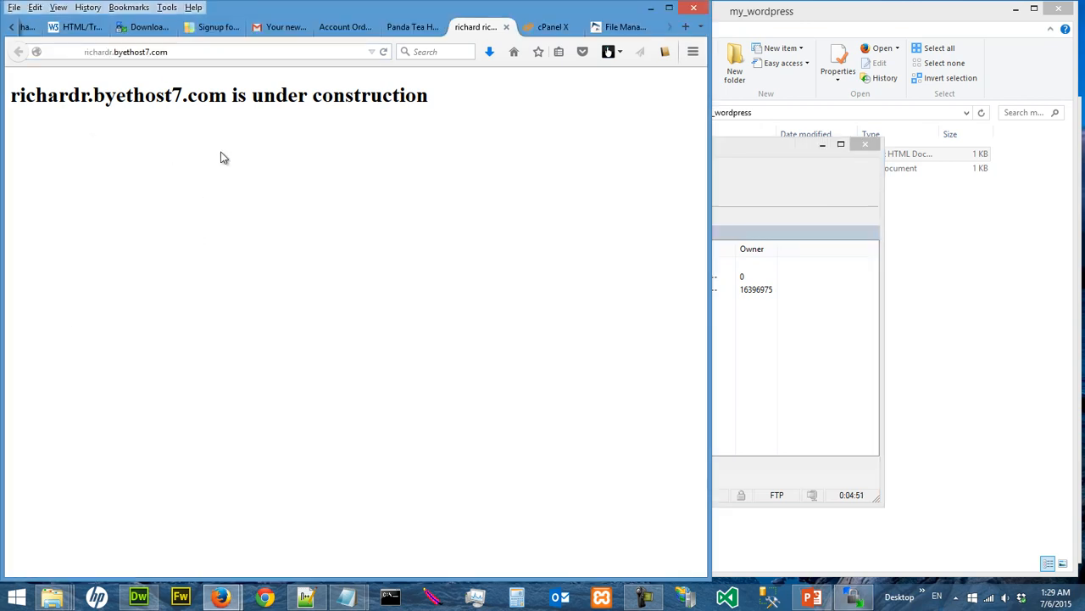
pyautogui.click(384, 52)
pyautogui.click(784, 363)
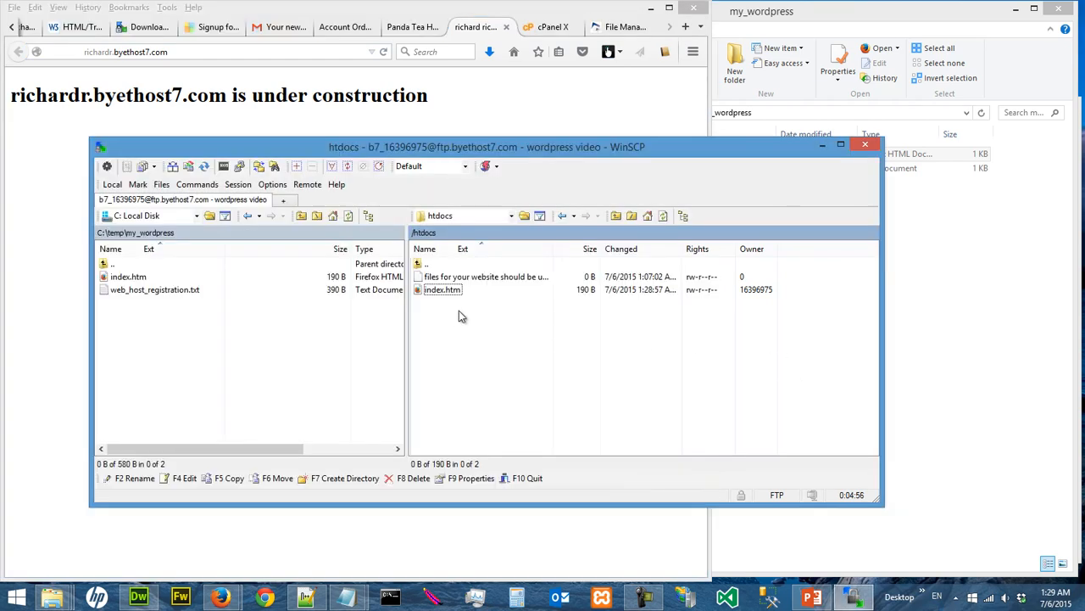
pyautogui.click(481, 104)
pyautogui.click(736, 163)
# Refresh the htdocs listing in the online File Manager, resending the request, and review the live page and the WinSCP folders
pyautogui.click(608, 28)
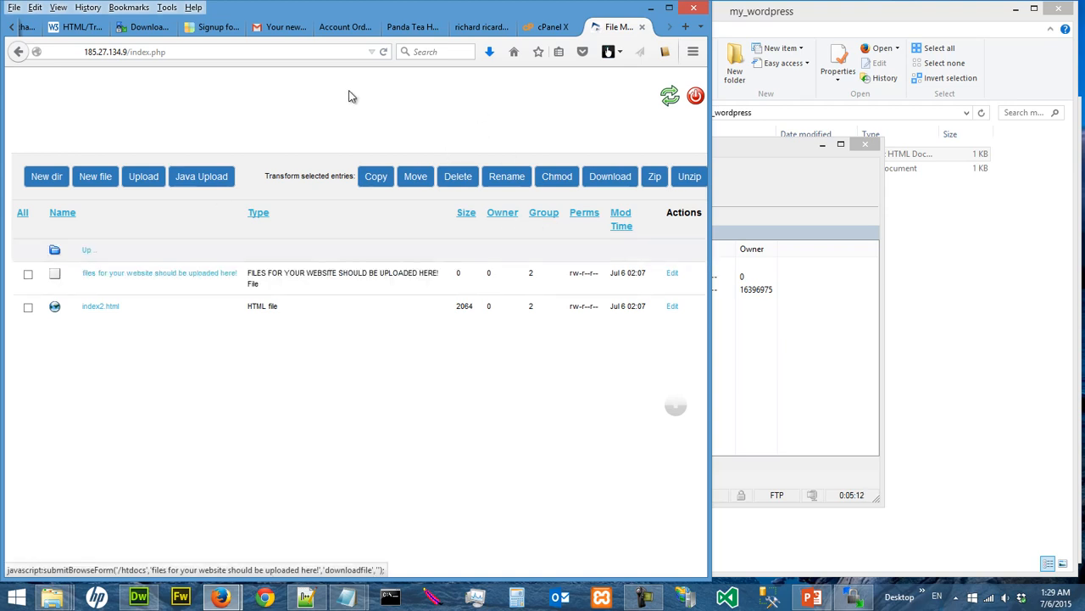
pyautogui.click(383, 52)
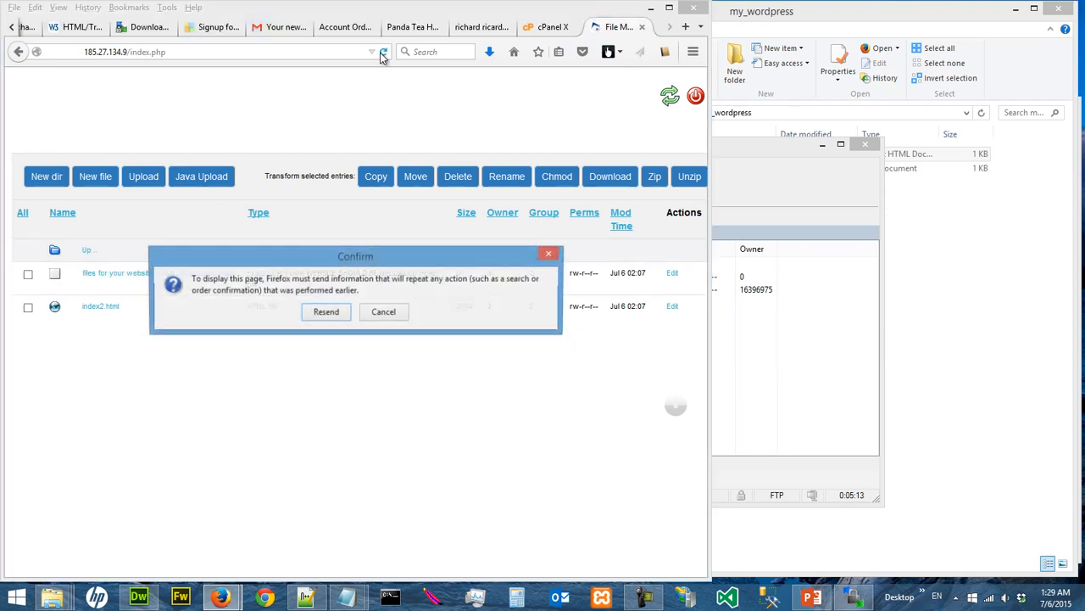
pyautogui.click(326, 312)
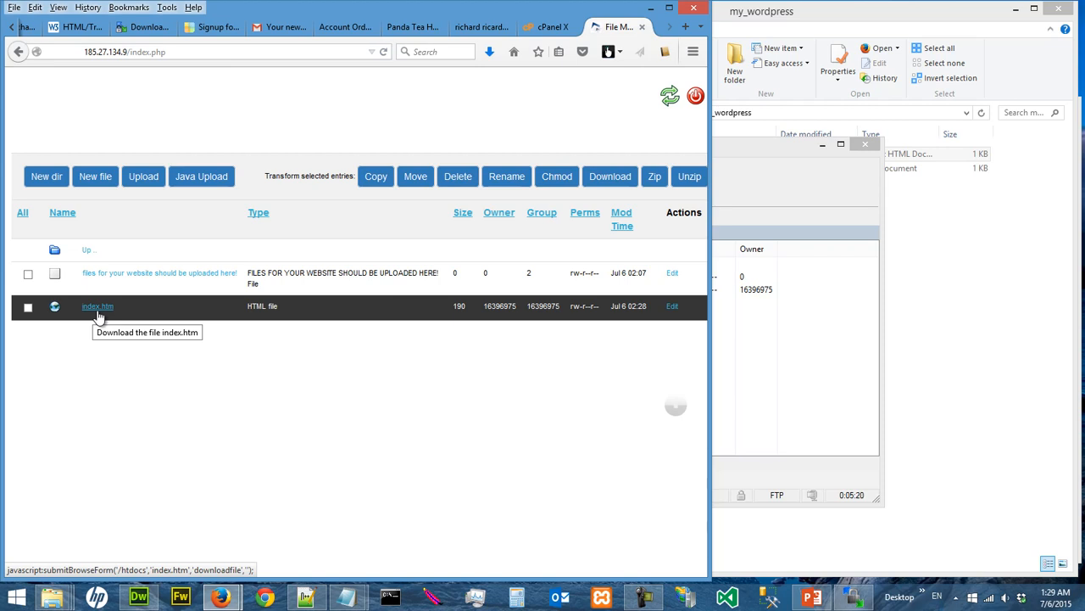
pyautogui.click(481, 27)
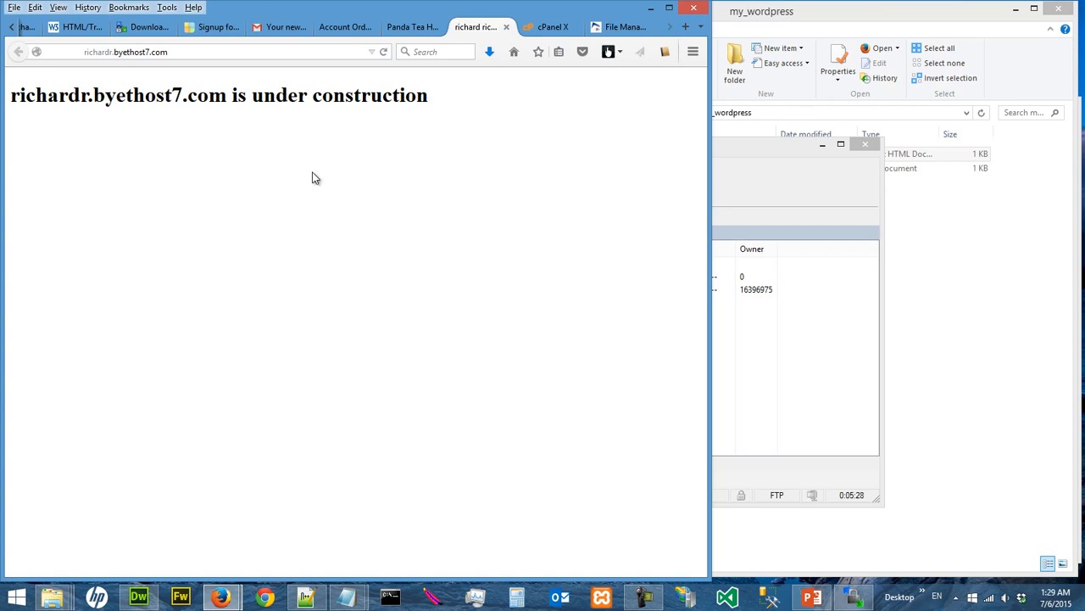
pyautogui.click(761, 158)
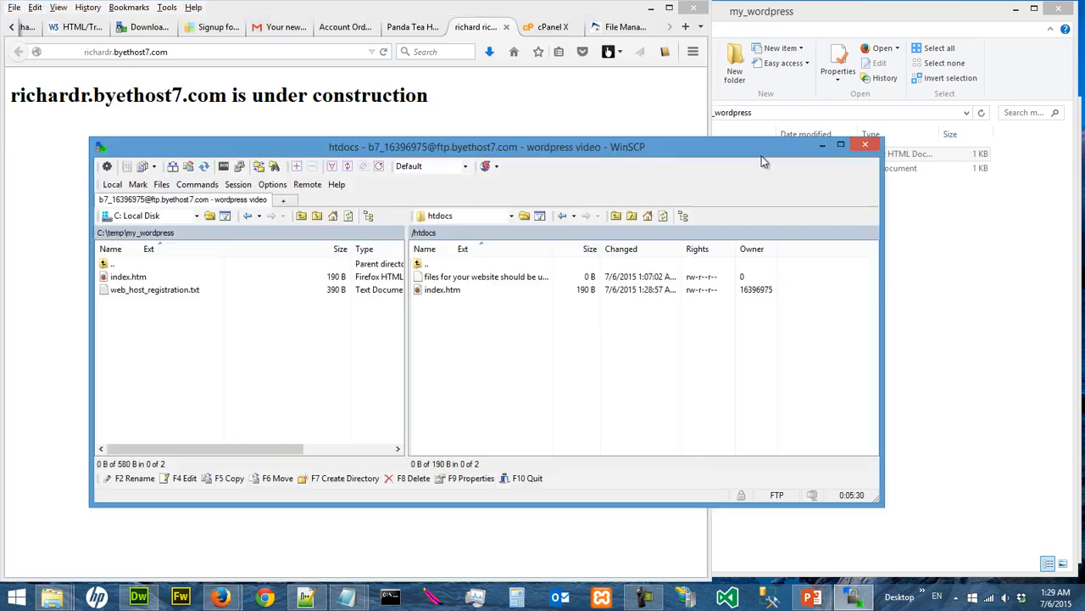